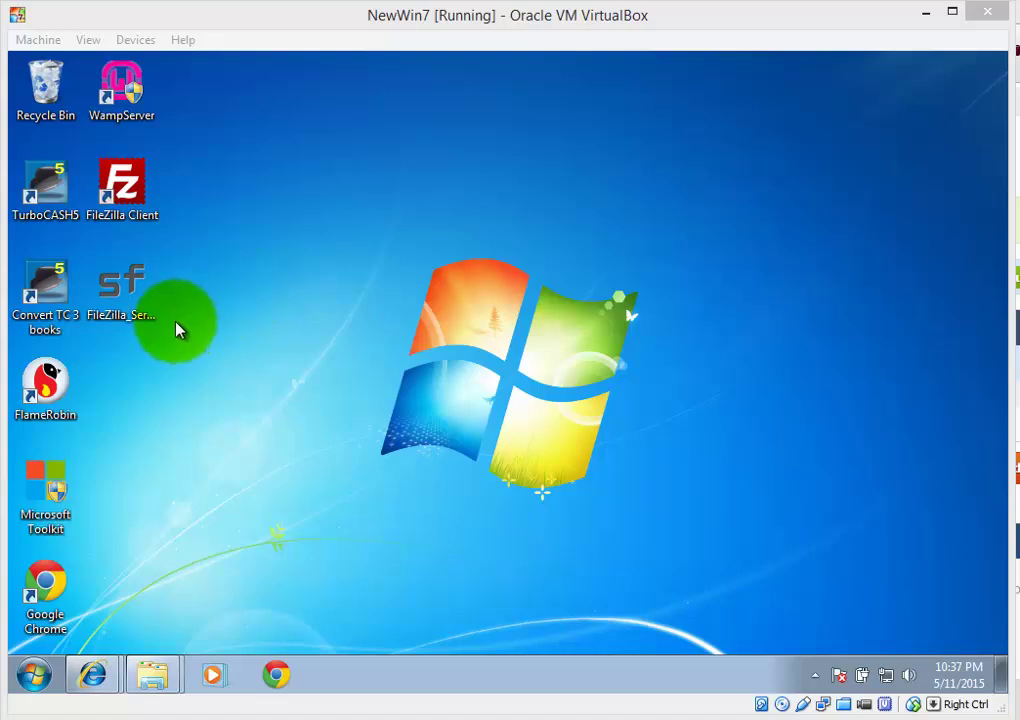
Run the FileZilla Server installer from the desktop, download it, and launch Install Now
left_click(158, 302)
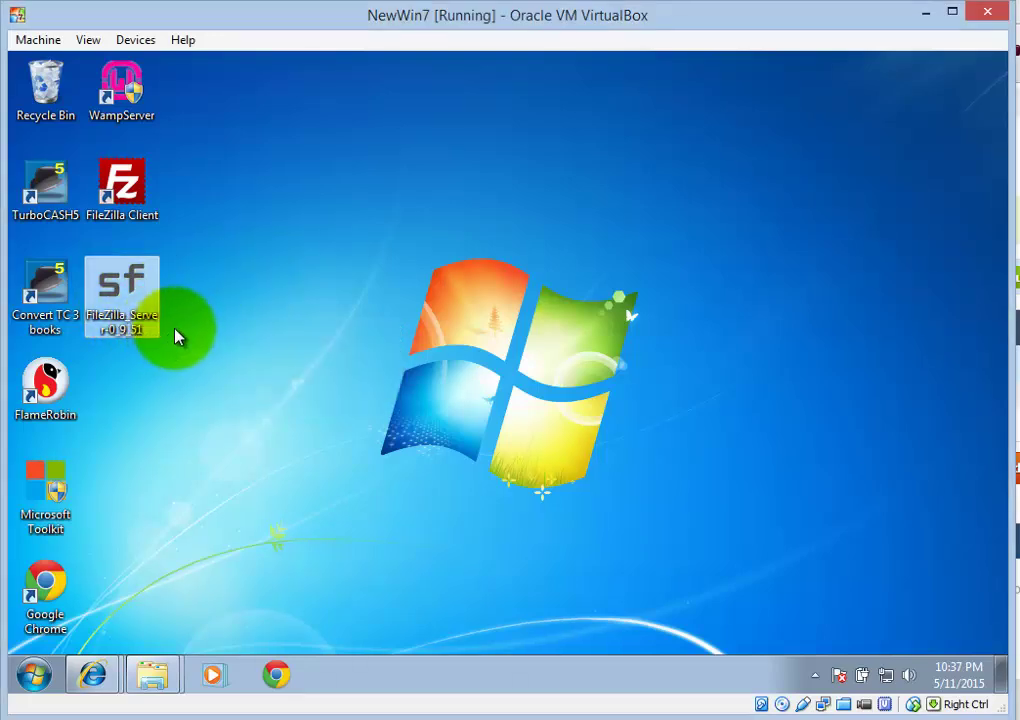
double_click(118, 320)
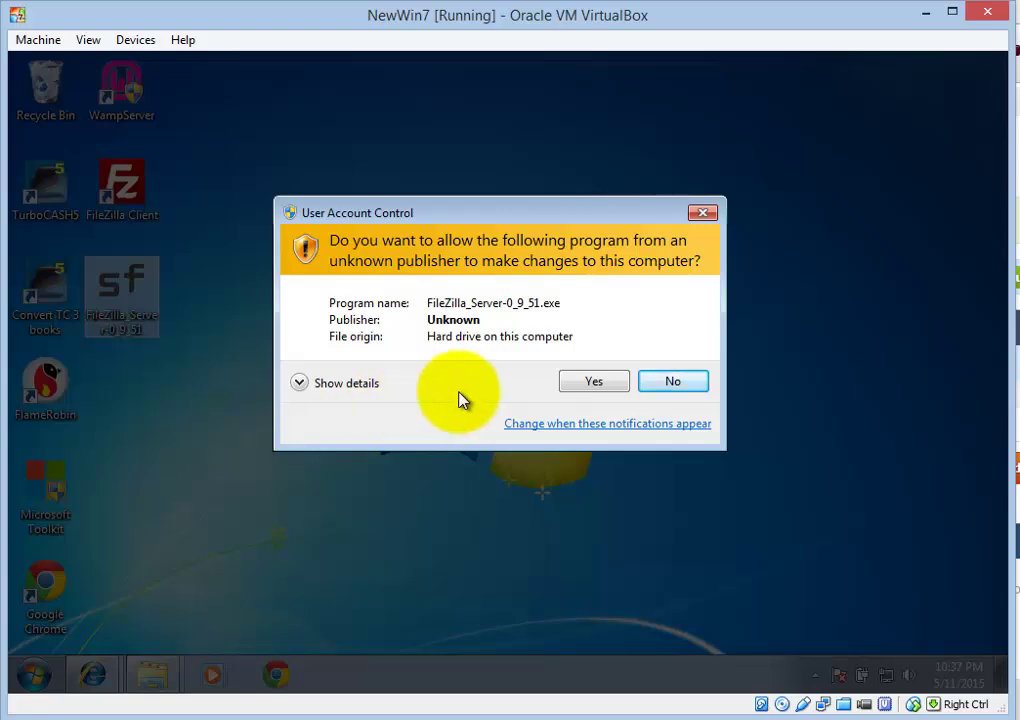
left_click(592, 383)
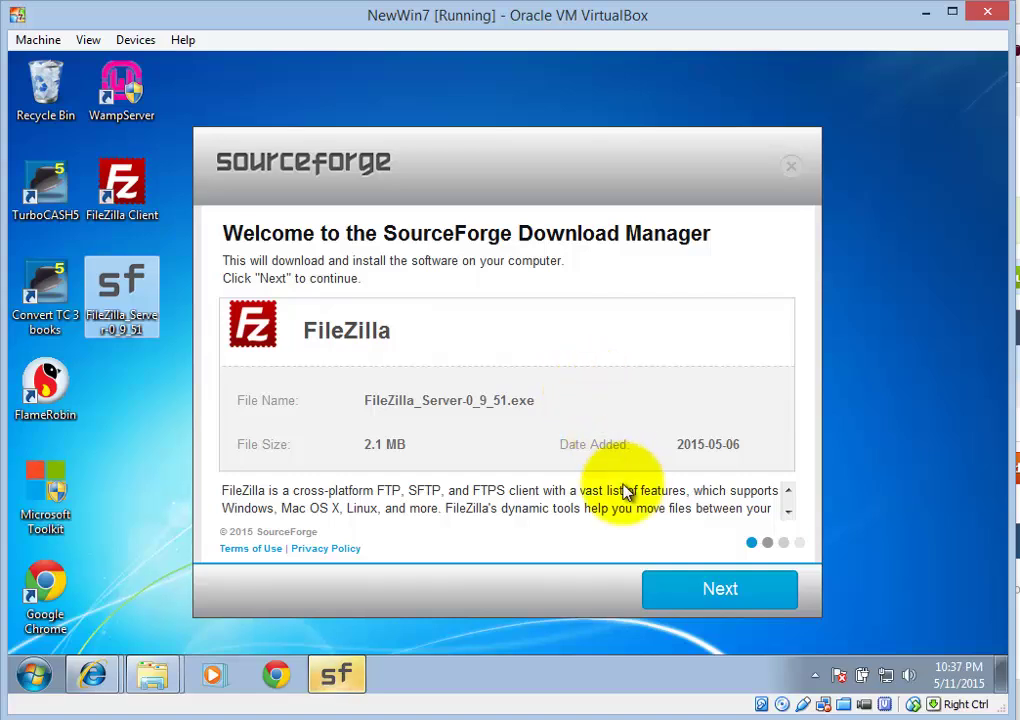
left_click(719, 598)
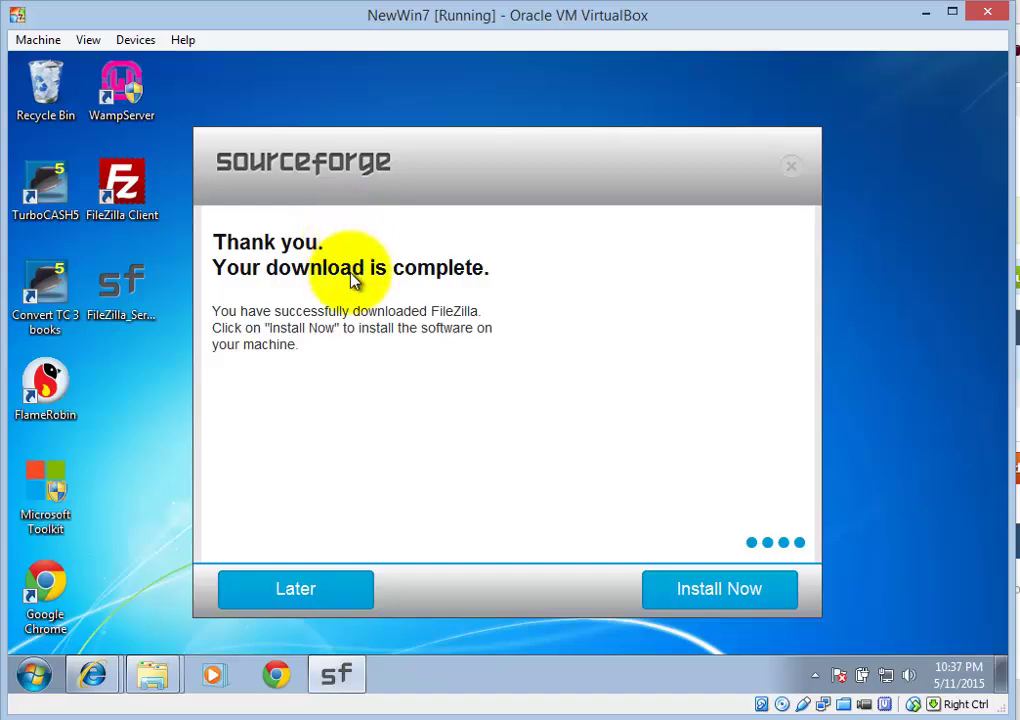
left_click(750, 592)
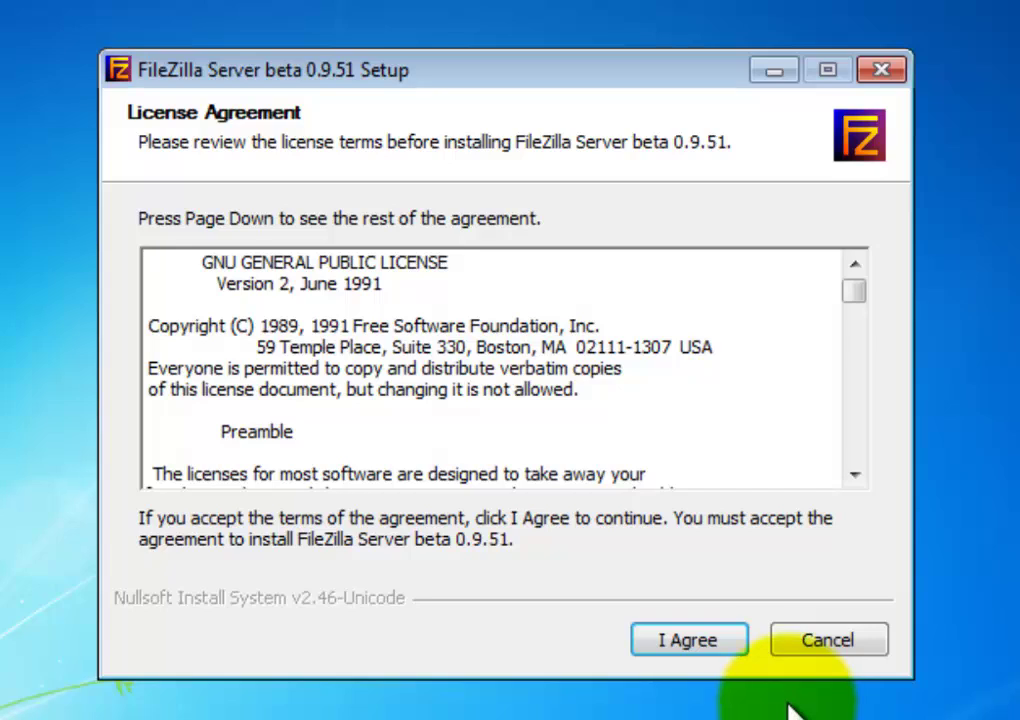
Install FileZilla Server beta 0.9.51 with default components, folder, startup and admin port 14147
left_click(716, 650)
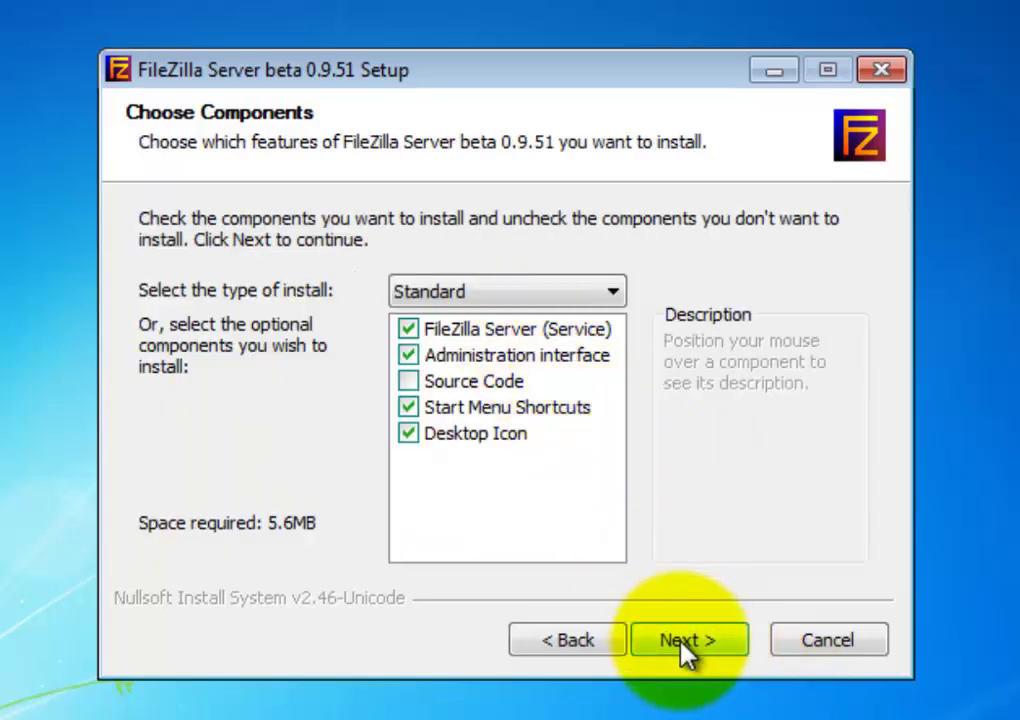
left_click(682, 642)
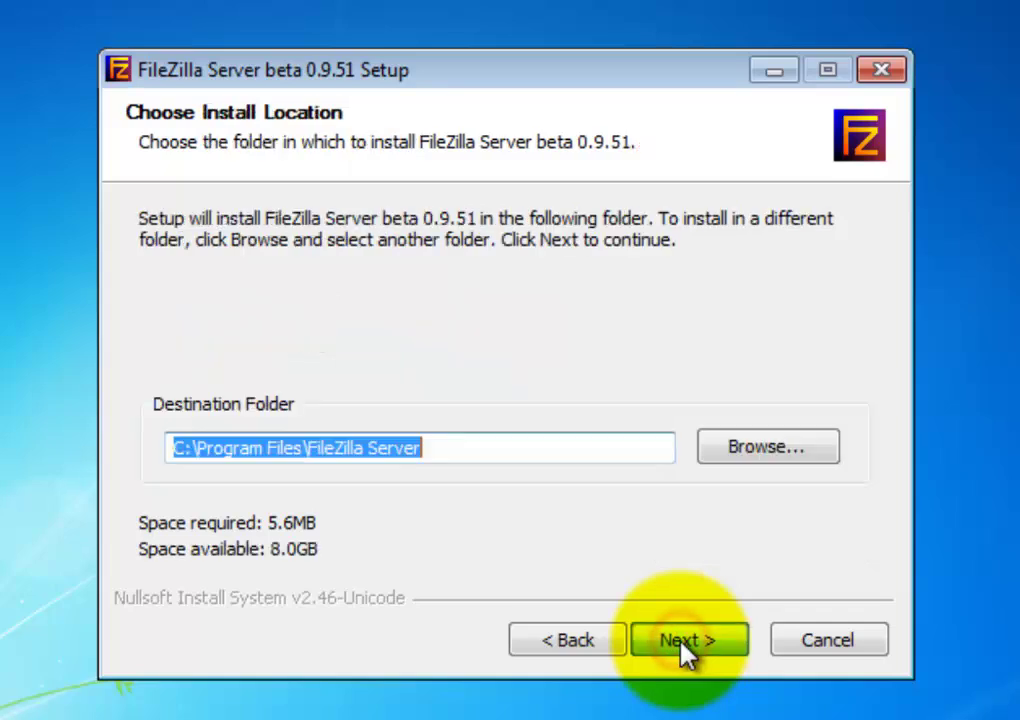
left_click(684, 644)
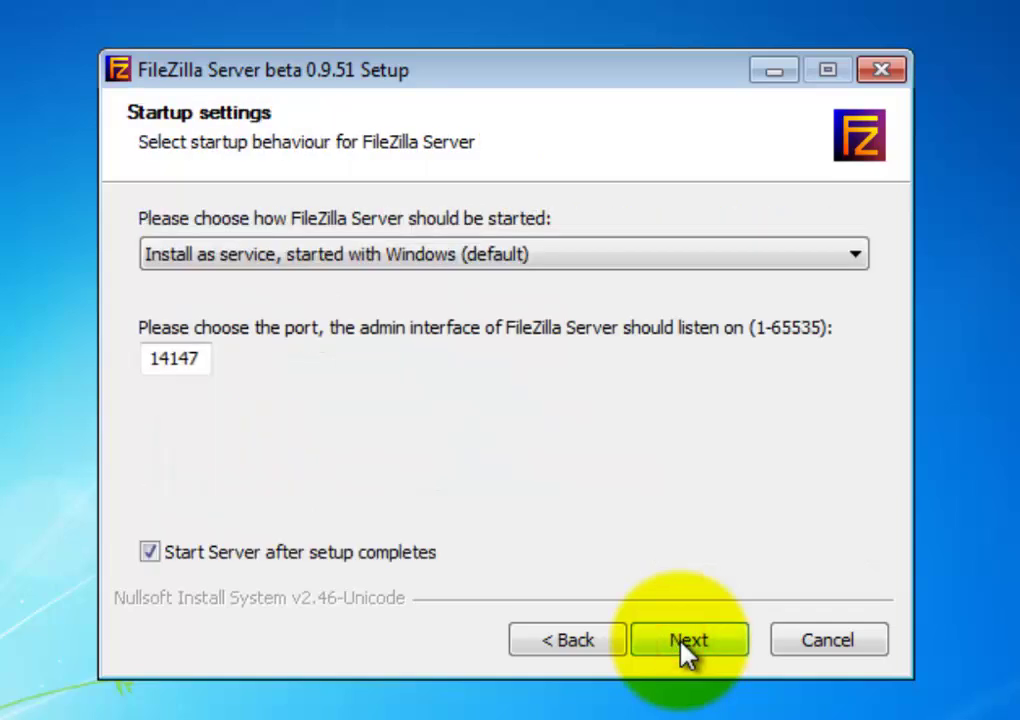
left_click(684, 644)
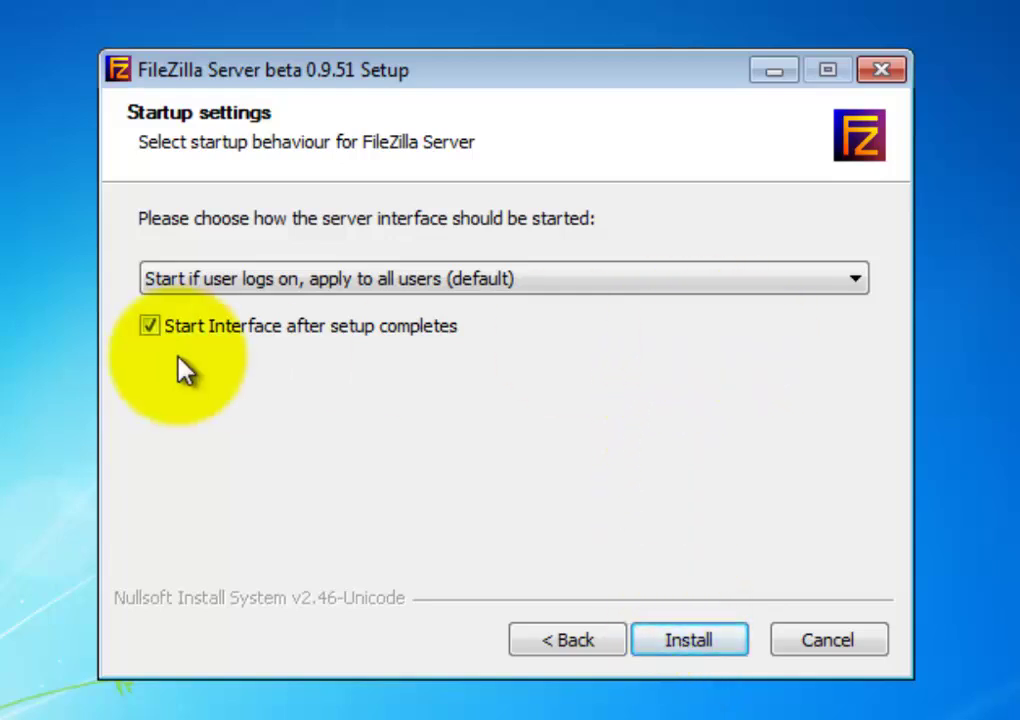
left_click(714, 645)
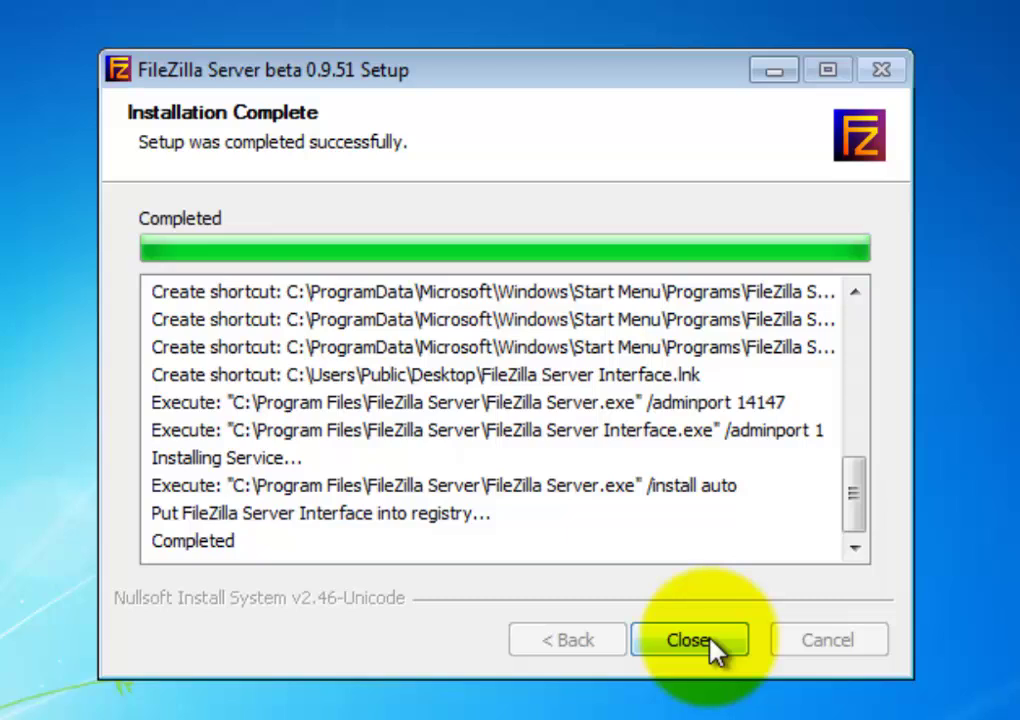
left_click(712, 642)
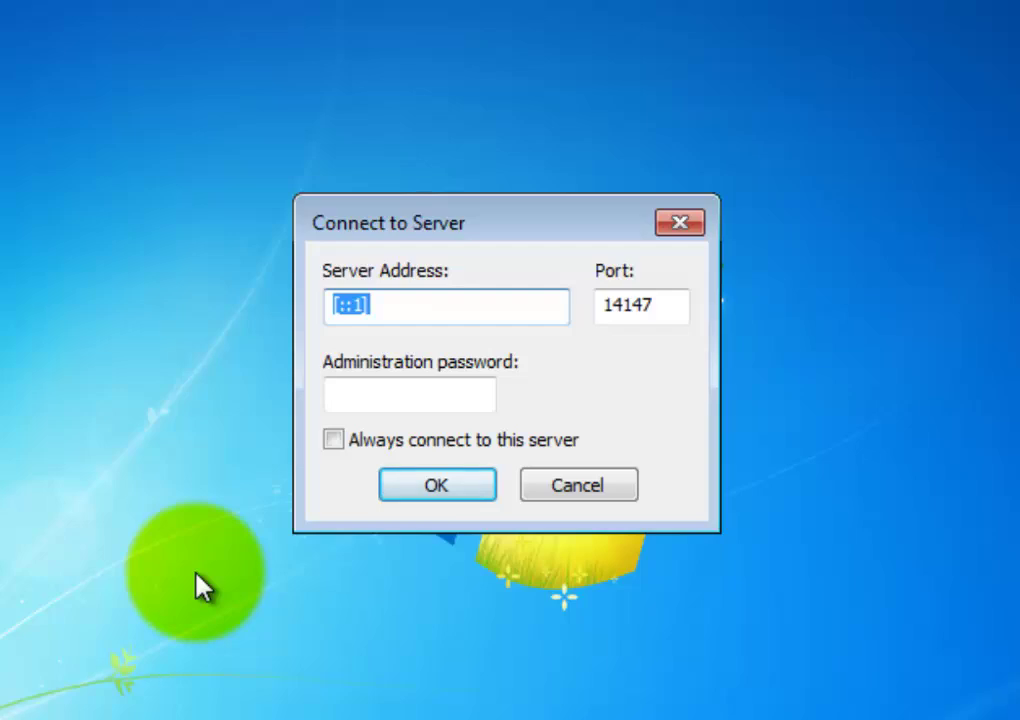
Connect the admin interface to 127.0.0.1 with Always connect to this server ticked
type("127")
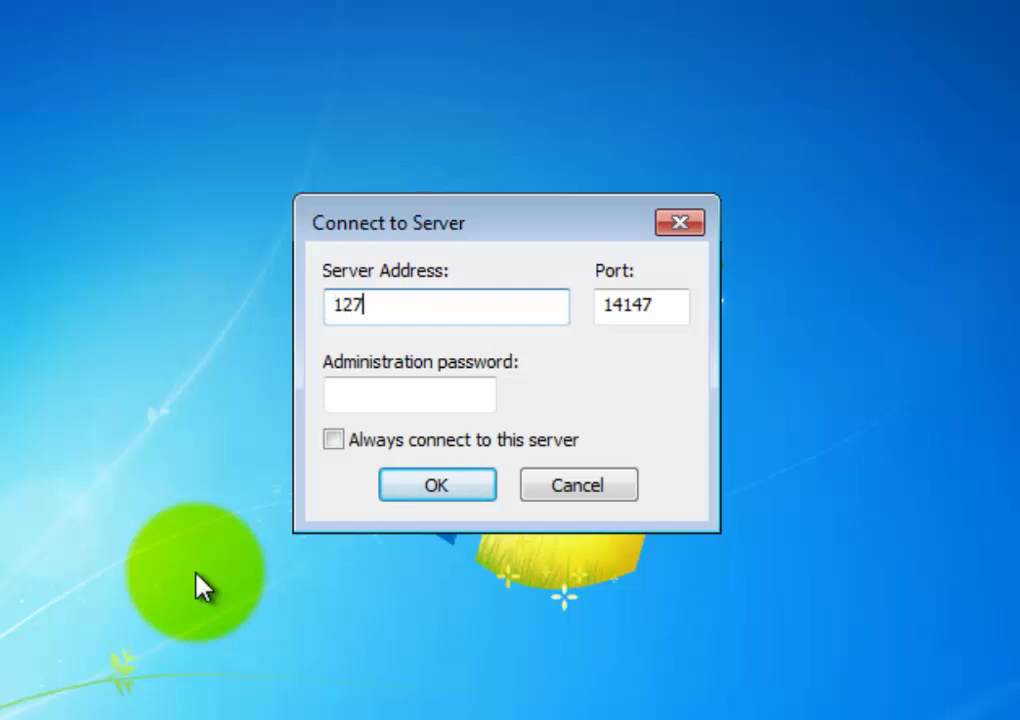
type(".0.0.1")
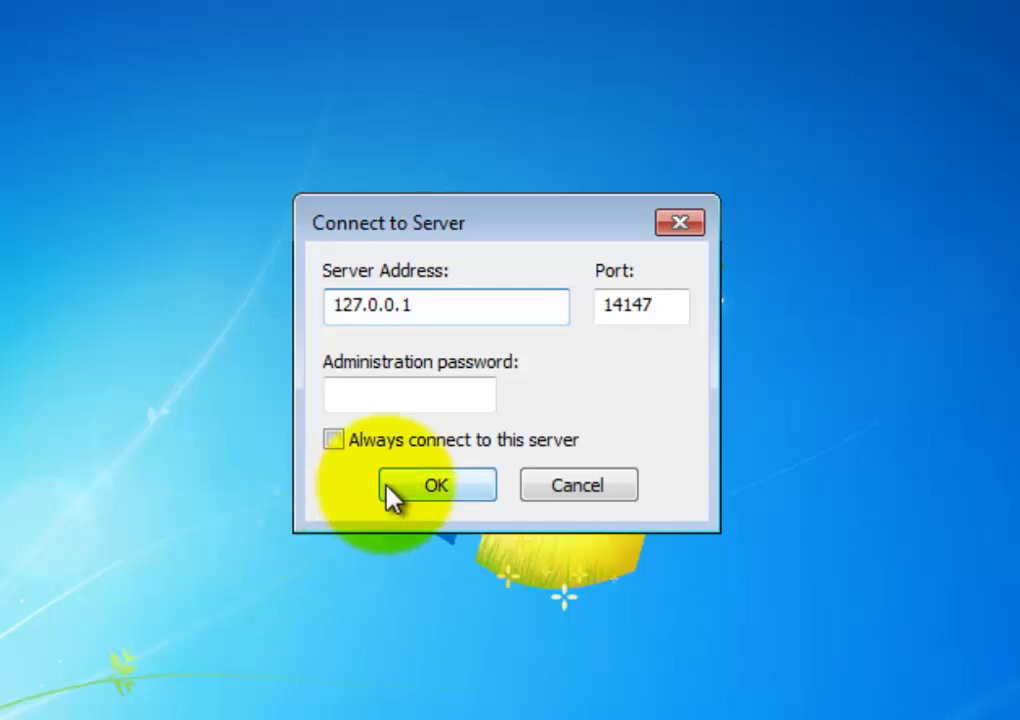
left_click(333, 440)
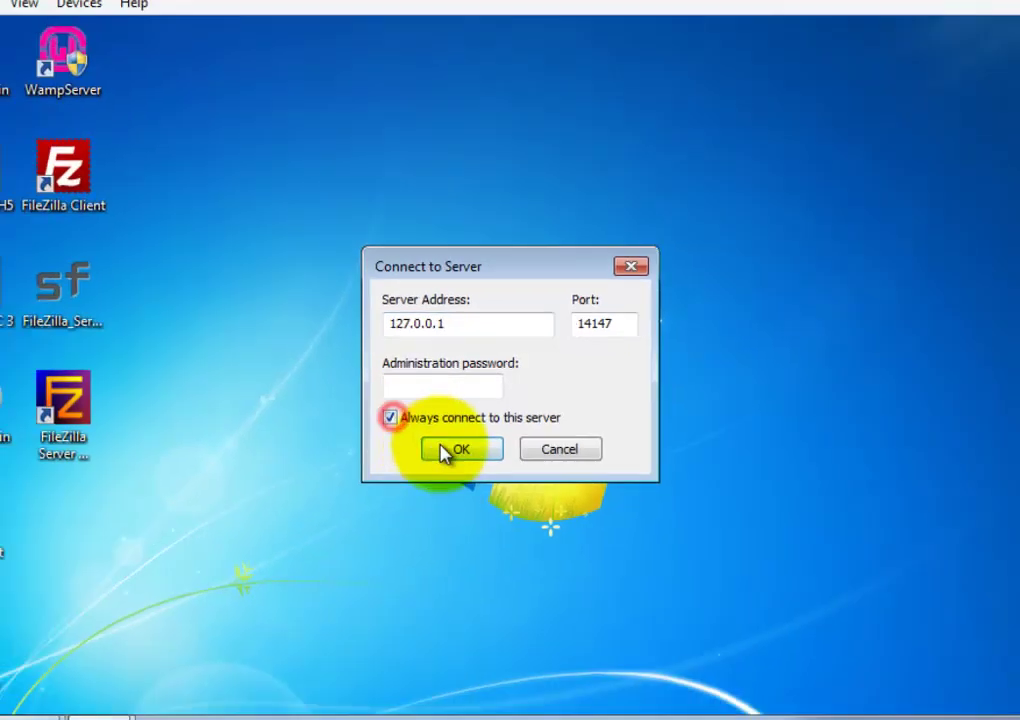
left_click(436, 485)
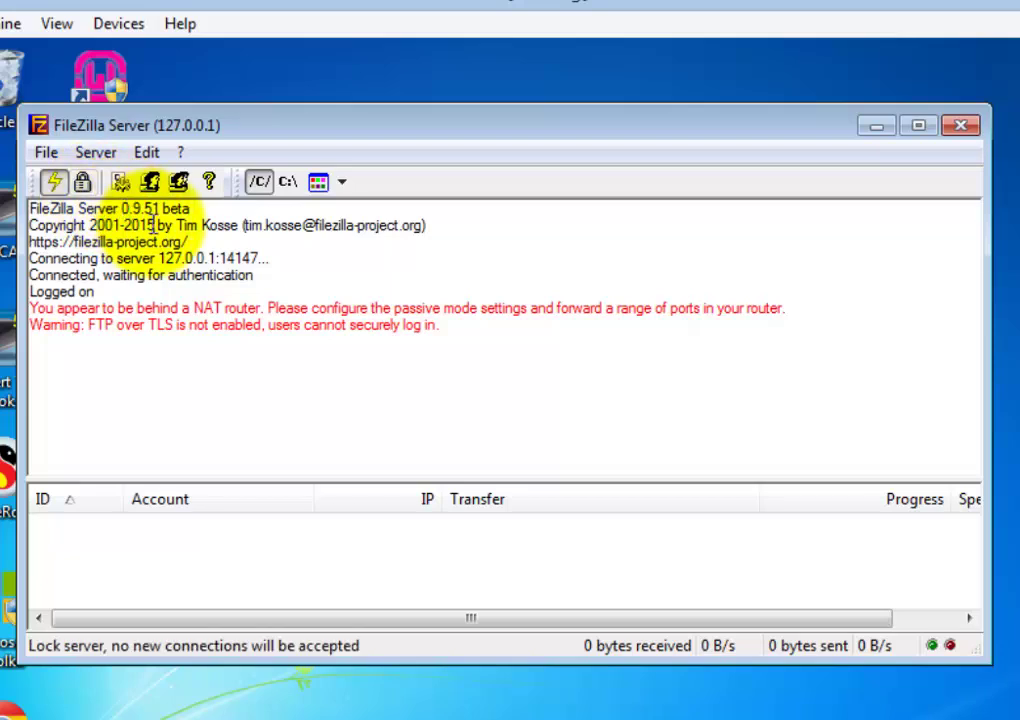
Add a new FTP user account in the Users settings
left_click(47, 155)
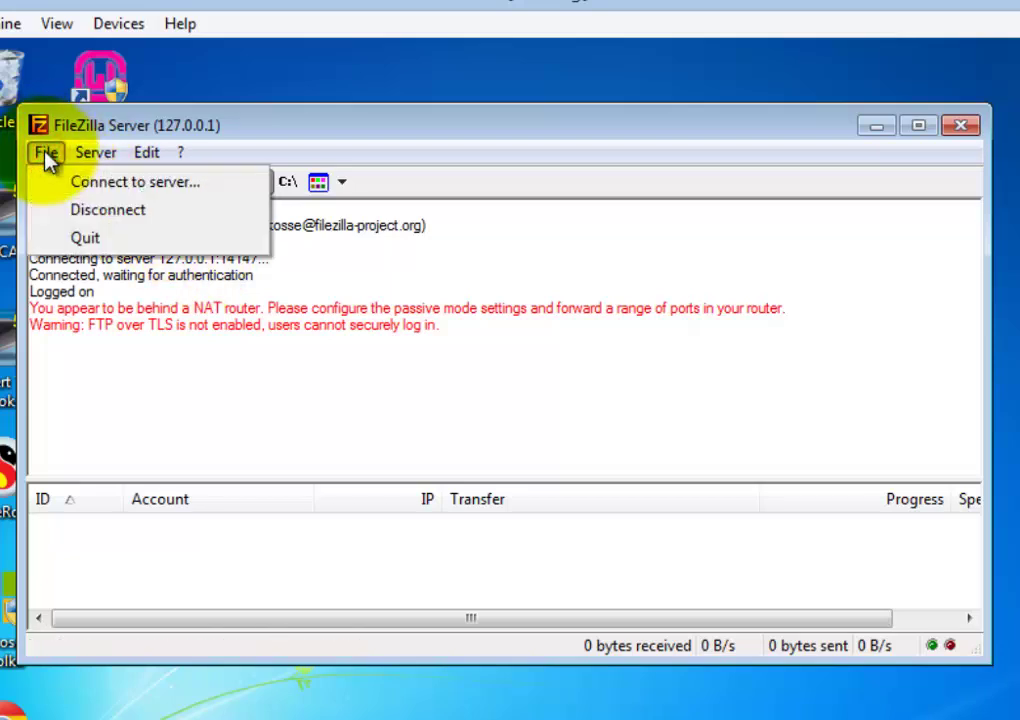
mouse_move(91, 164)
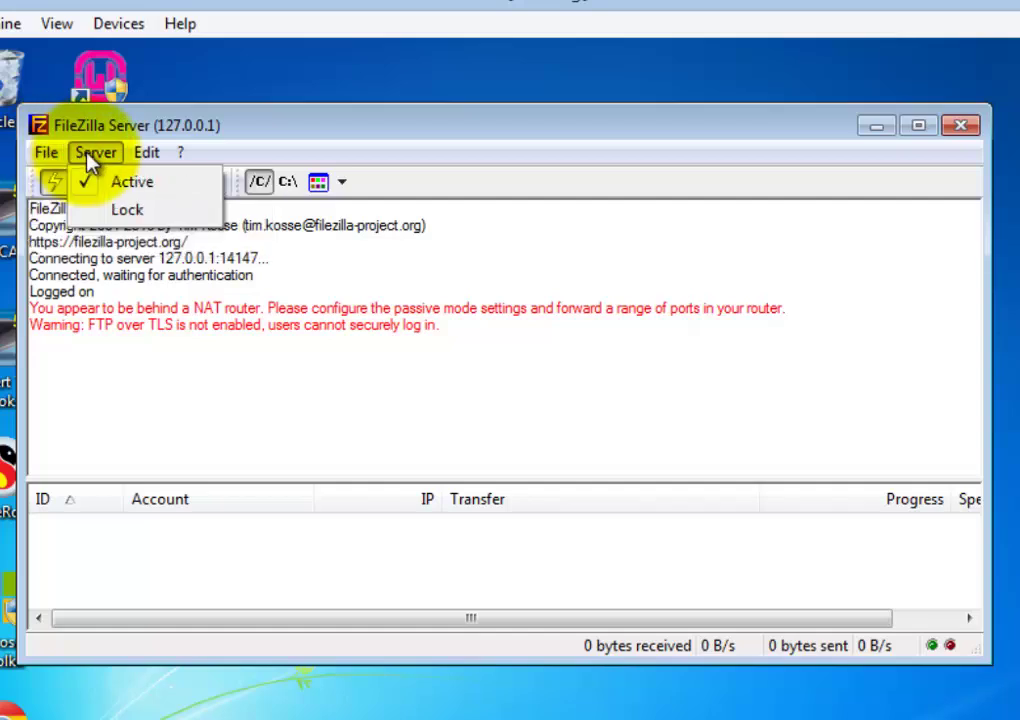
mouse_move(143, 156)
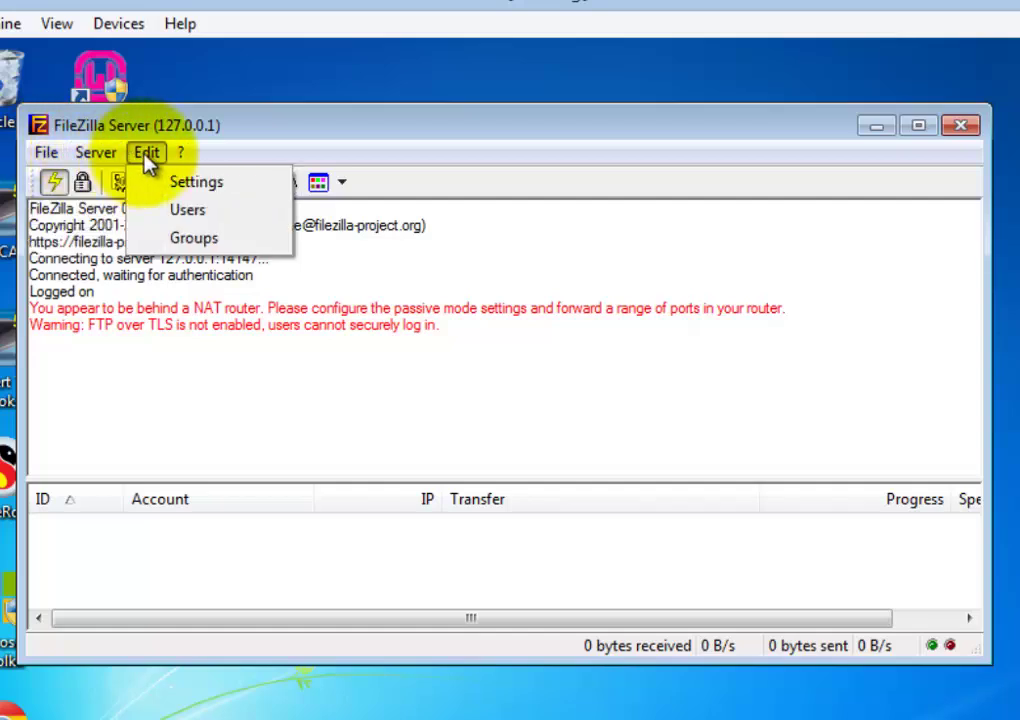
left_click(187, 219)
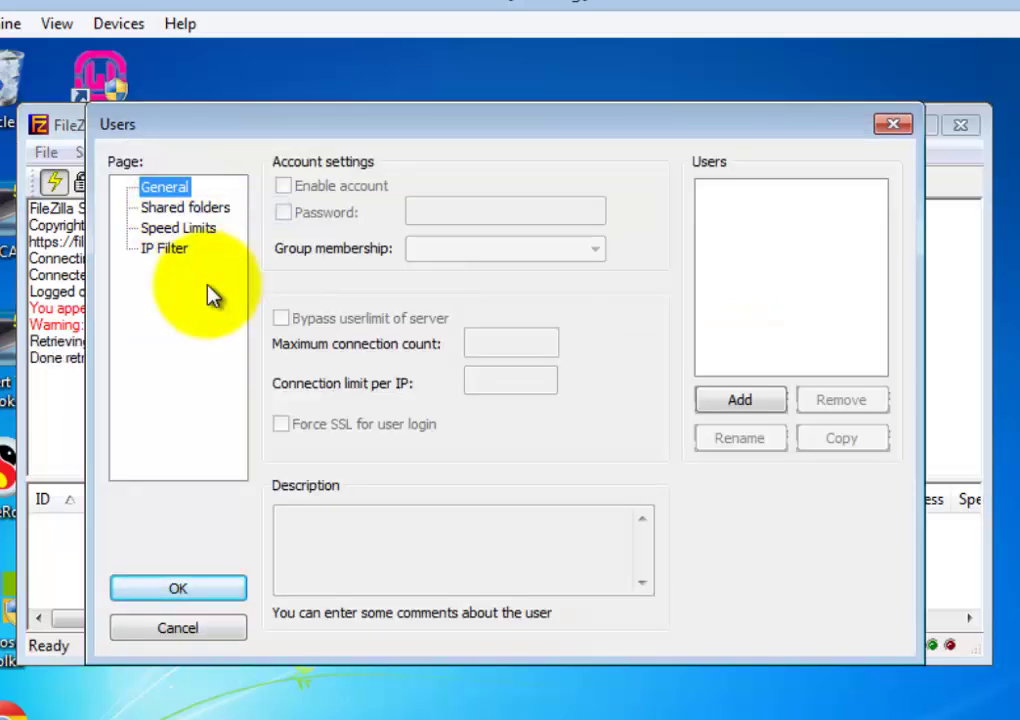
left_click(740, 402)
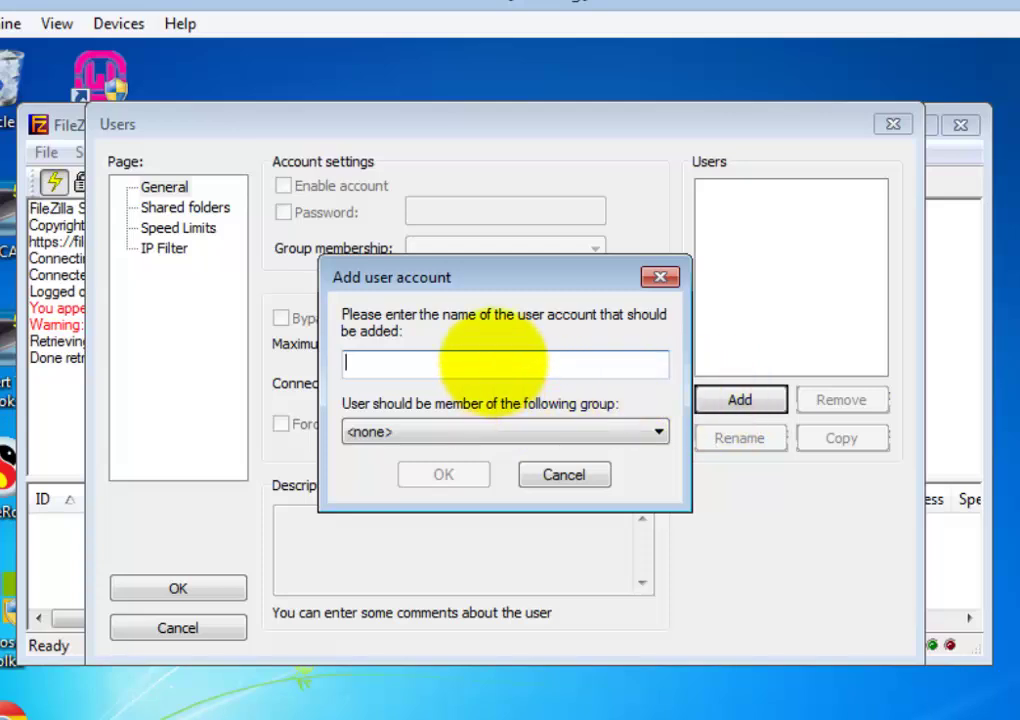
type("kh")
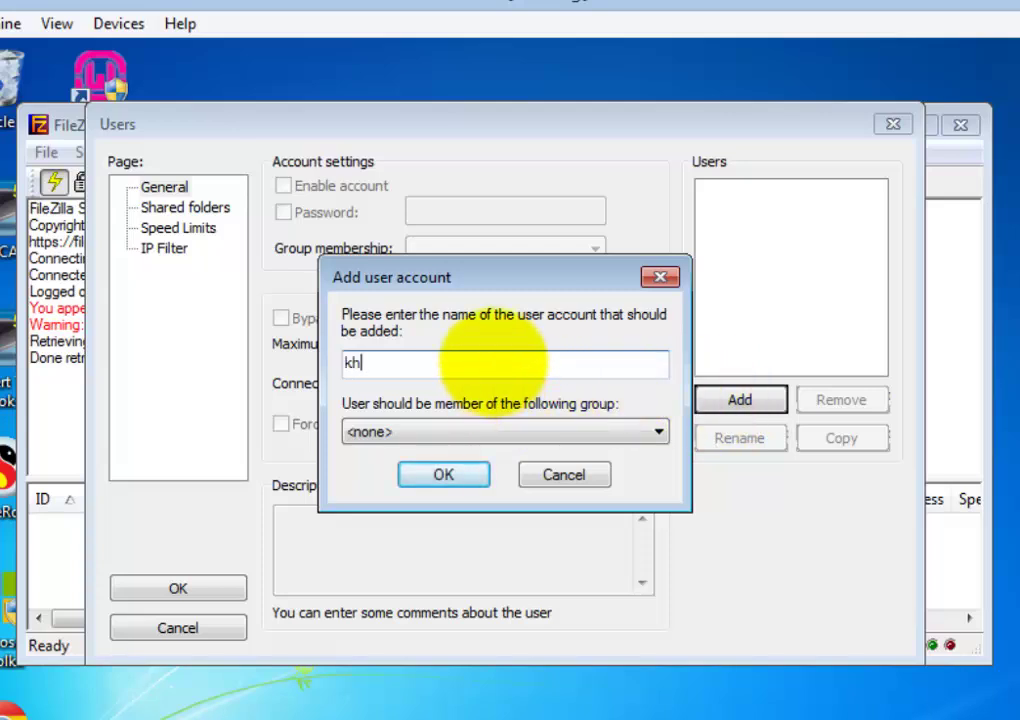
left_click(445, 476)
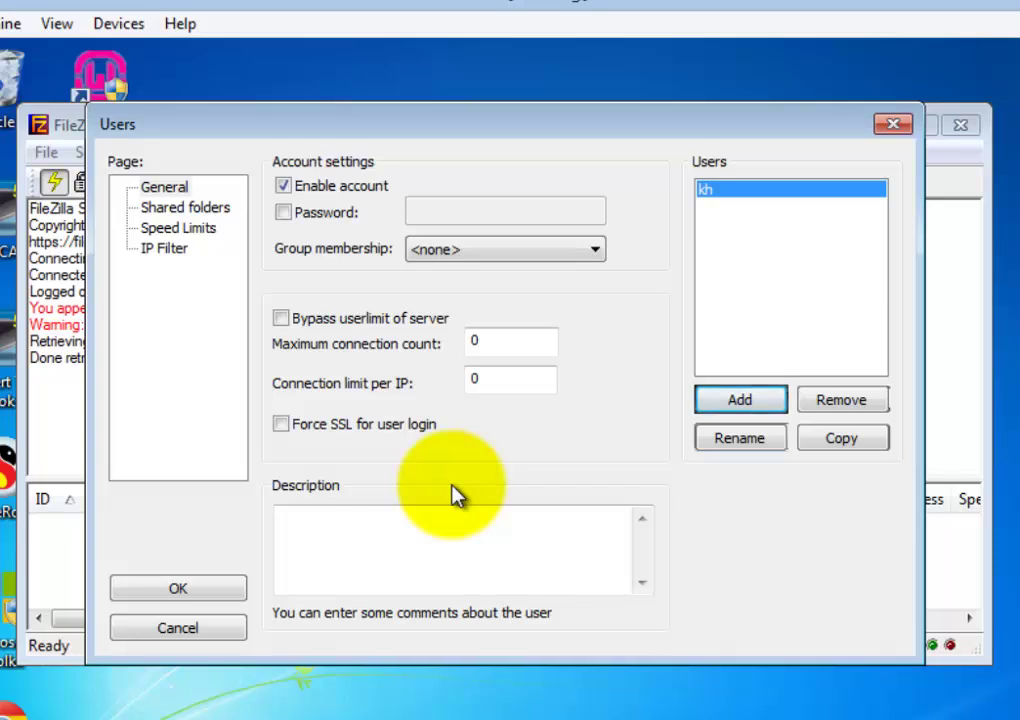
Give the new user a password and go to its Shared folders page
left_click(283, 212)
left_click(462, 213)
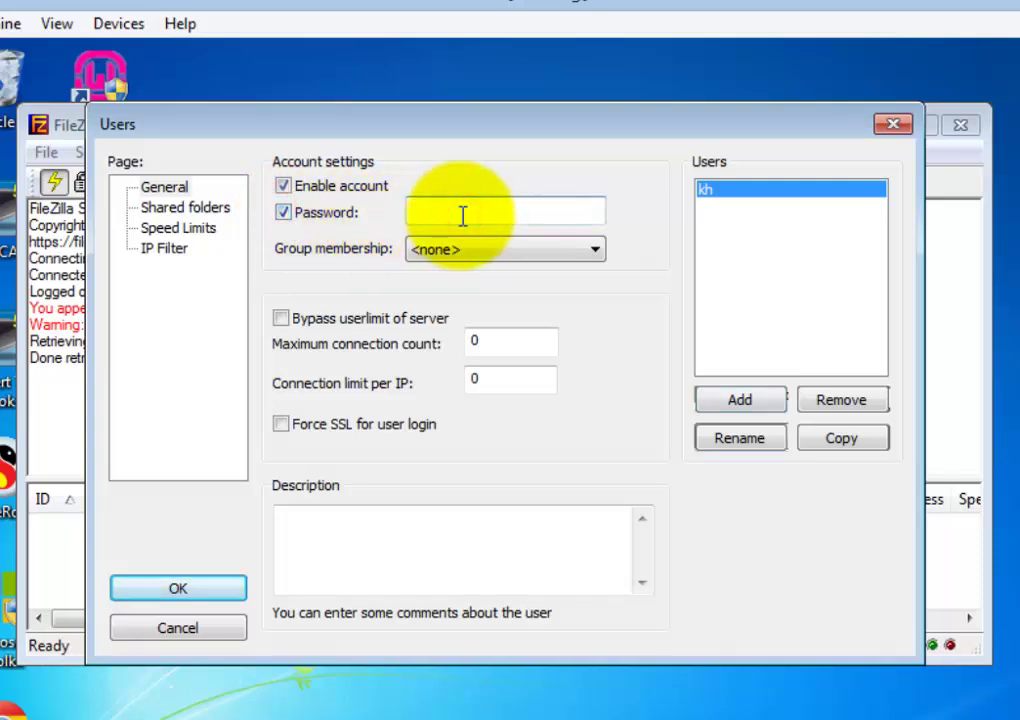
type("1234")
left_click(185, 207)
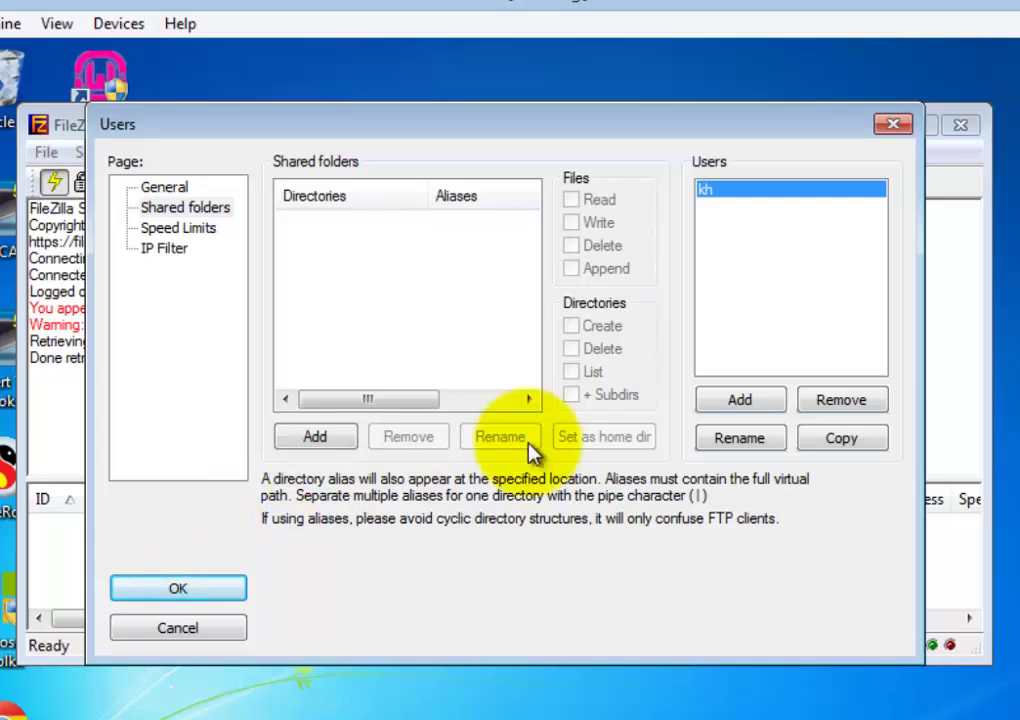
Add C:\Users\Win7New\Downloads as the user's shared folder
left_click(311, 449)
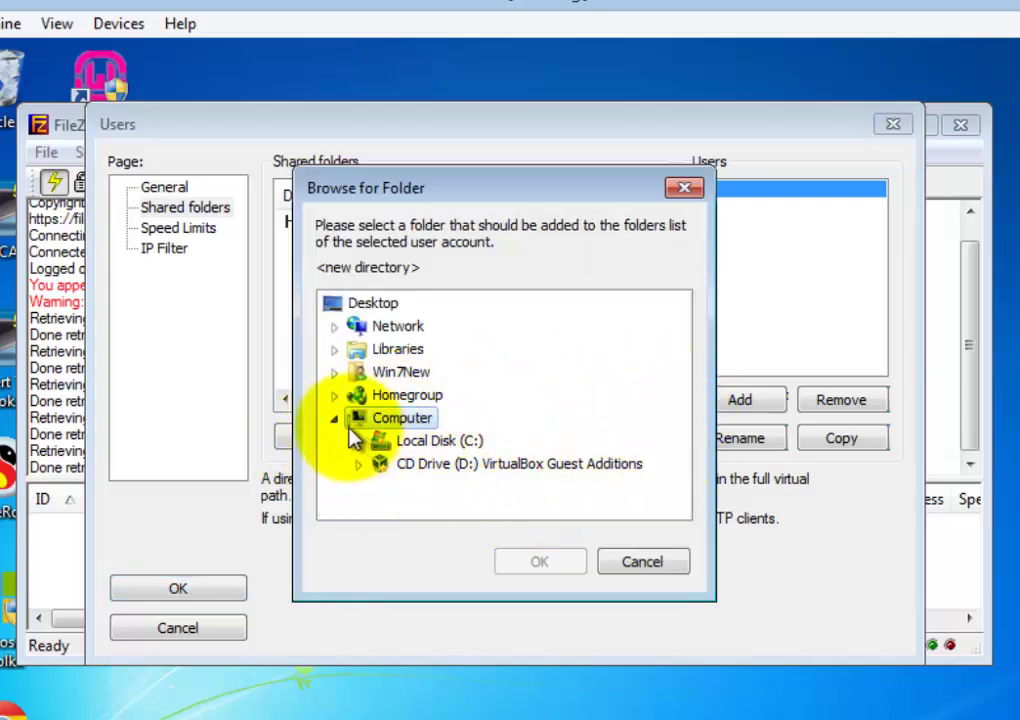
left_click(359, 441)
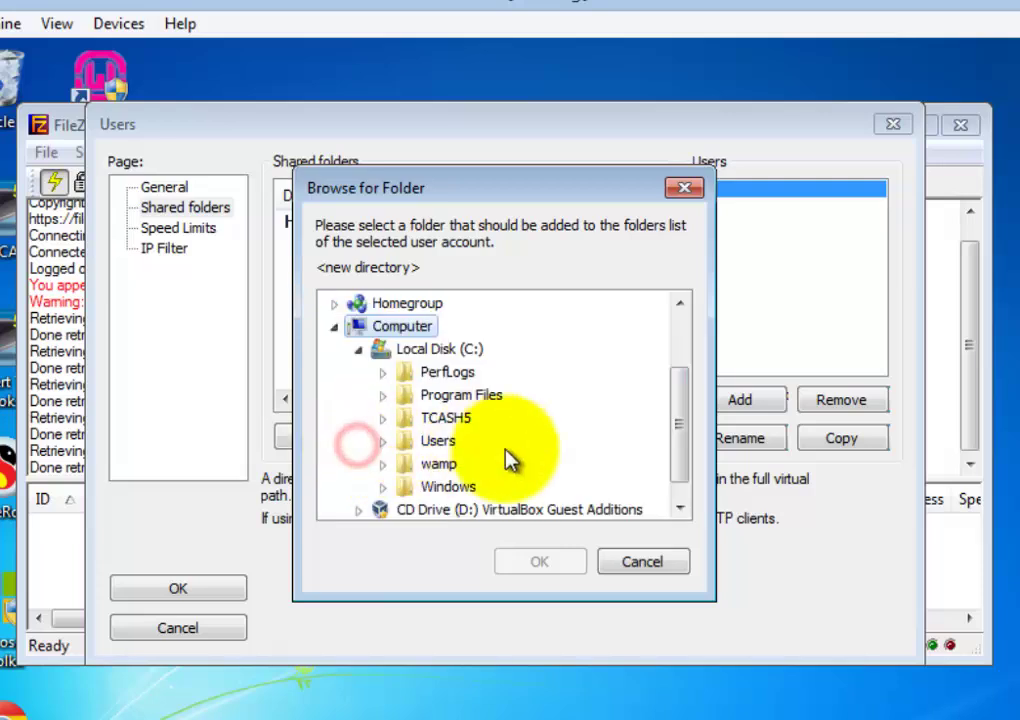
left_click(382, 441)
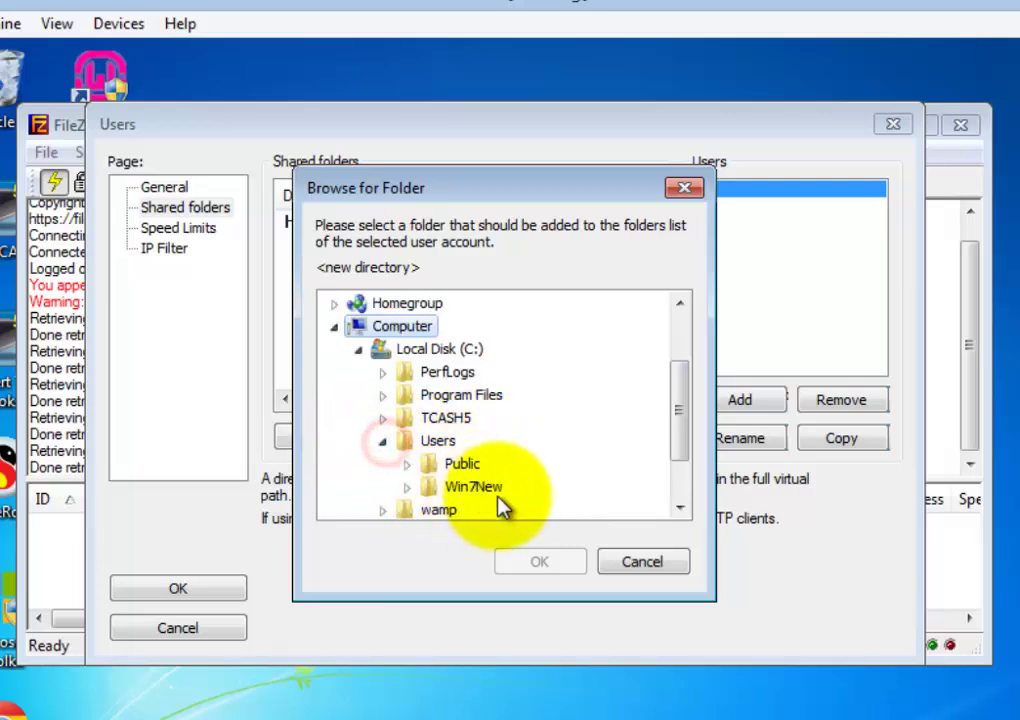
left_click(408, 487)
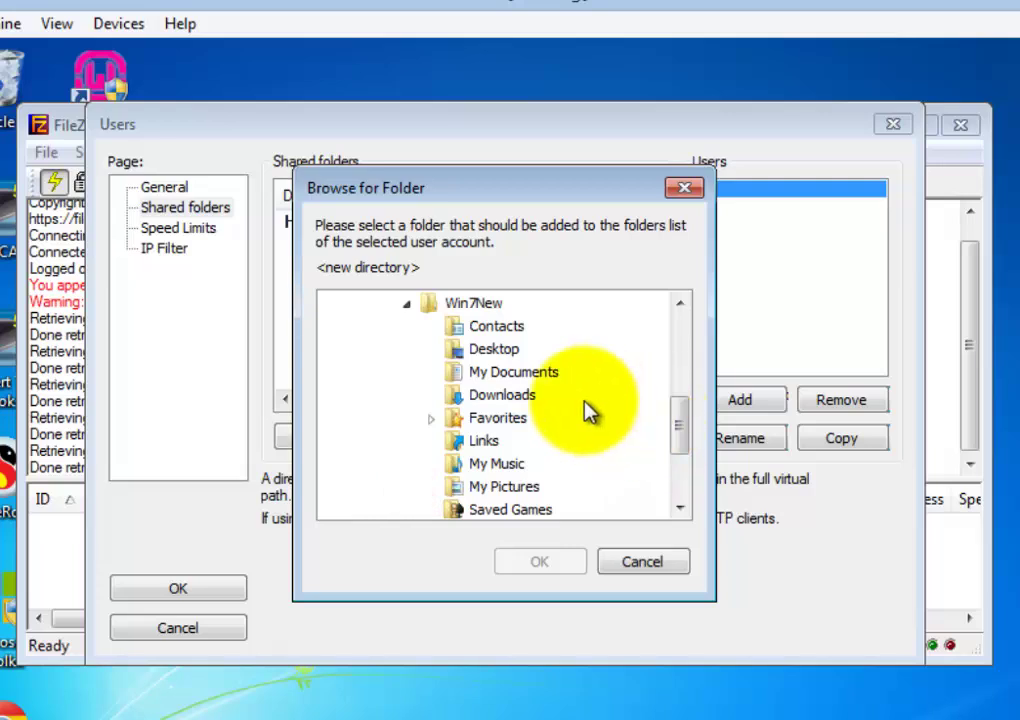
left_click(468, 396)
left_click(567, 566)
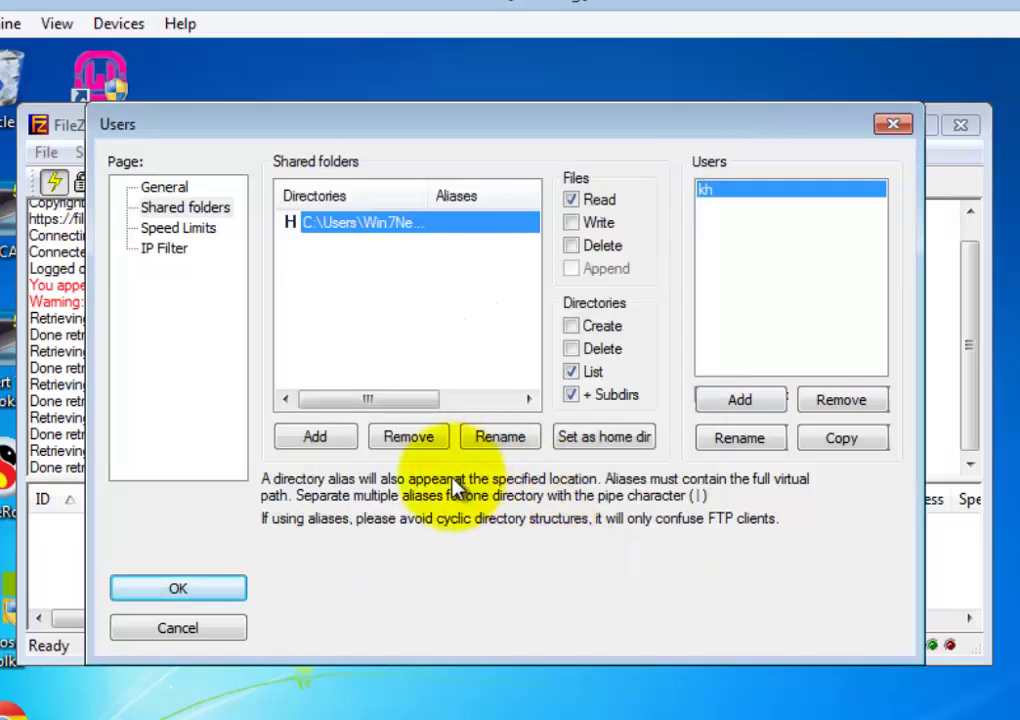
Allow Write, Delete, Append, Create and Delete directories, save, and minimize FileZilla Server
left_click(570, 222)
left_click(570, 245)
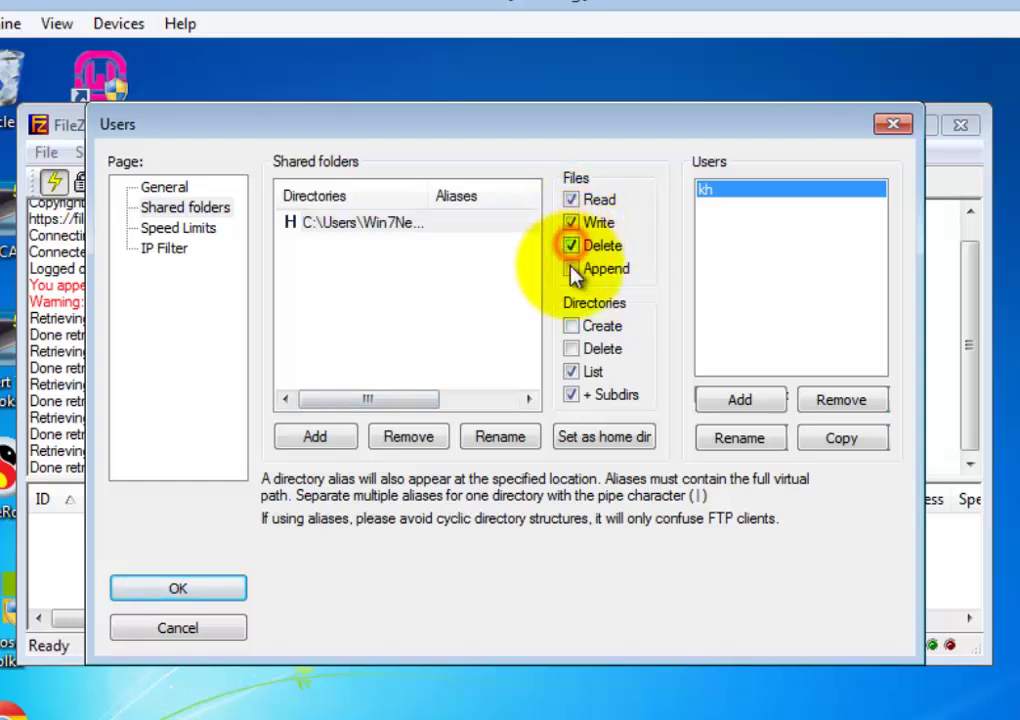
left_click(570, 268)
left_click(570, 325)
left_click(570, 348)
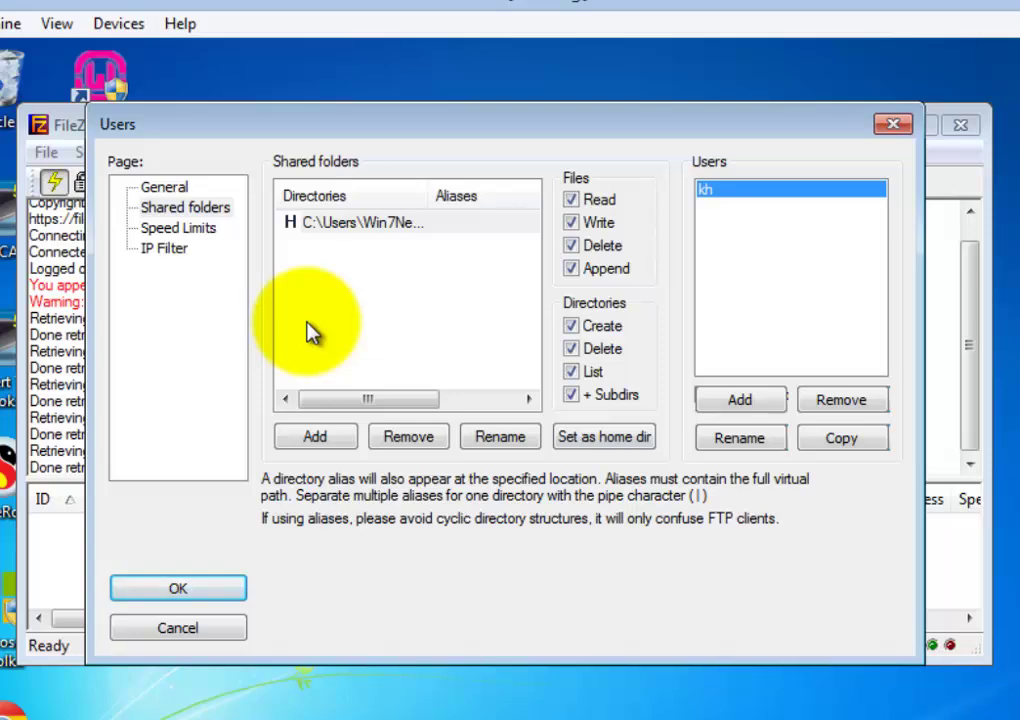
left_click(164, 187)
left_click(185, 596)
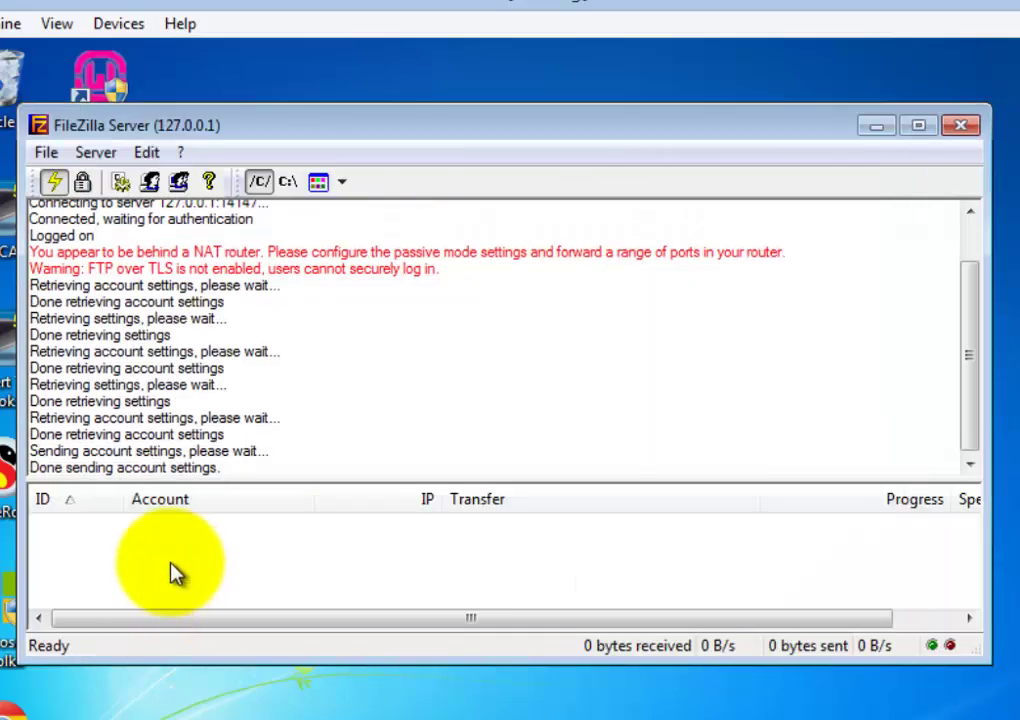
left_click(875, 130)
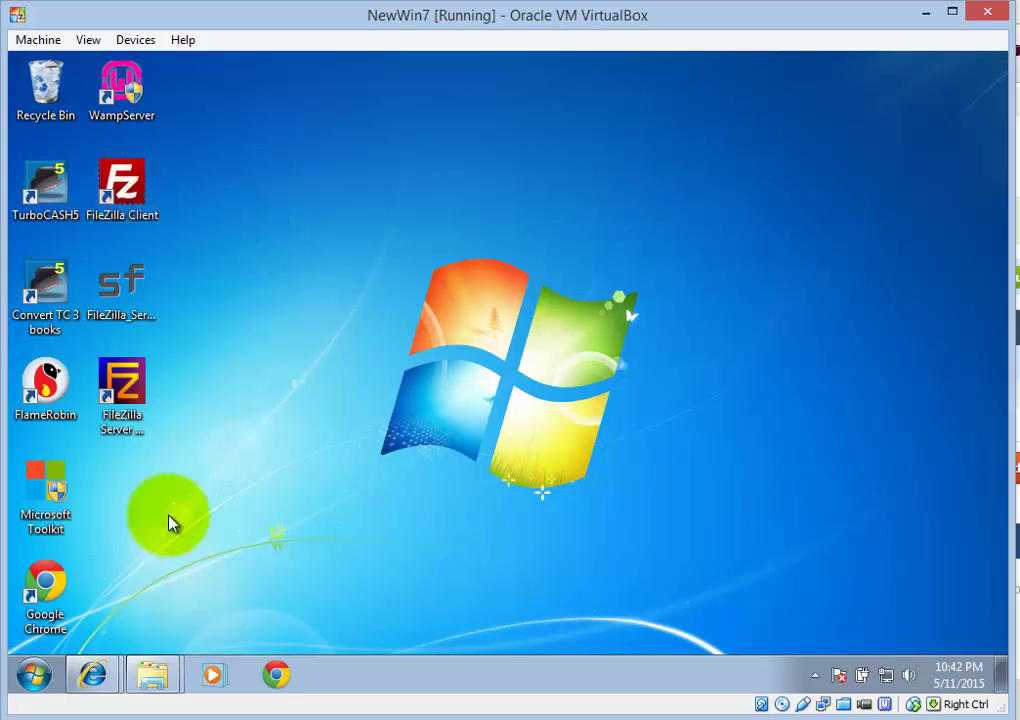
In a new Internet Explorer tab, enter the address ftp://127.0.0.1:21
left_click(128, 178)
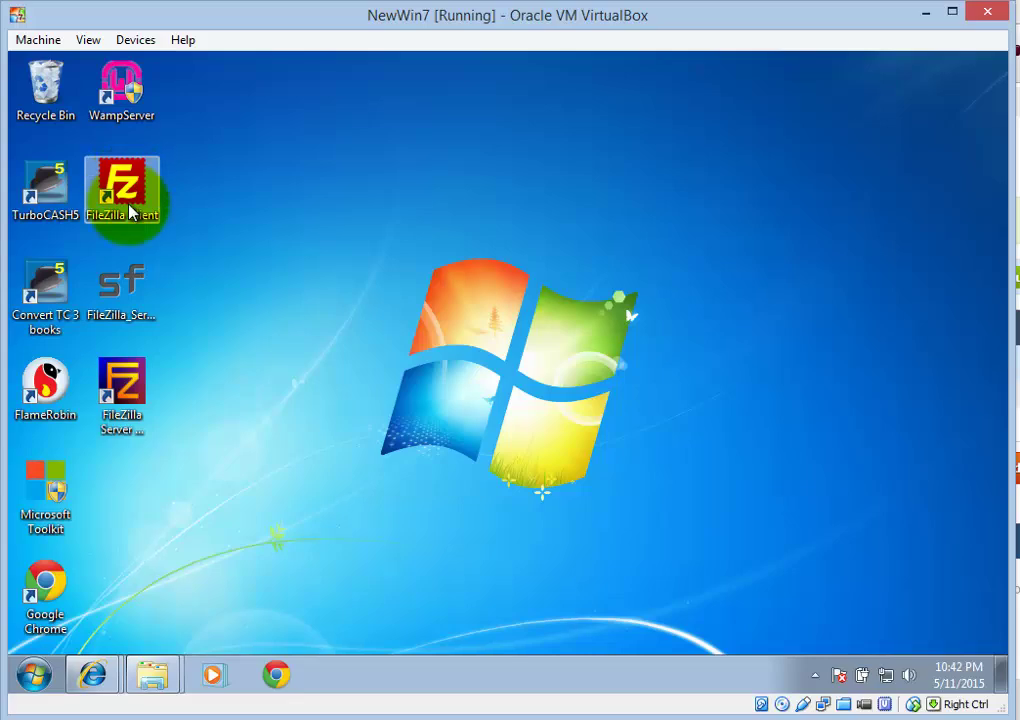
left_click(108, 678)
left_click(412, 150)
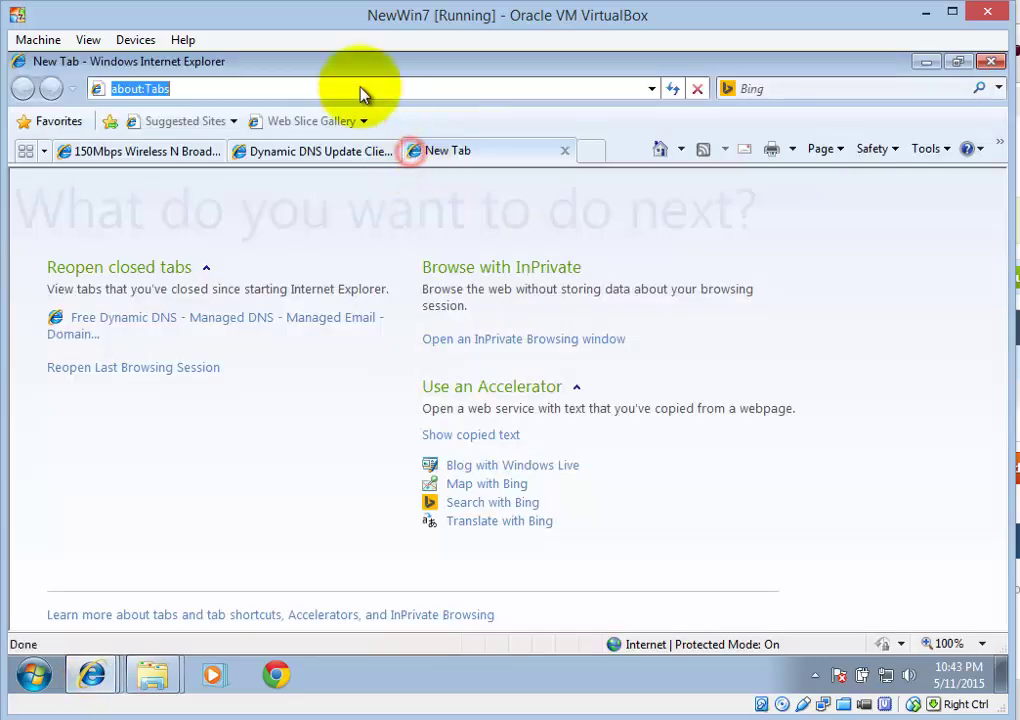
left_click(213, 88)
left_click(213, 88)
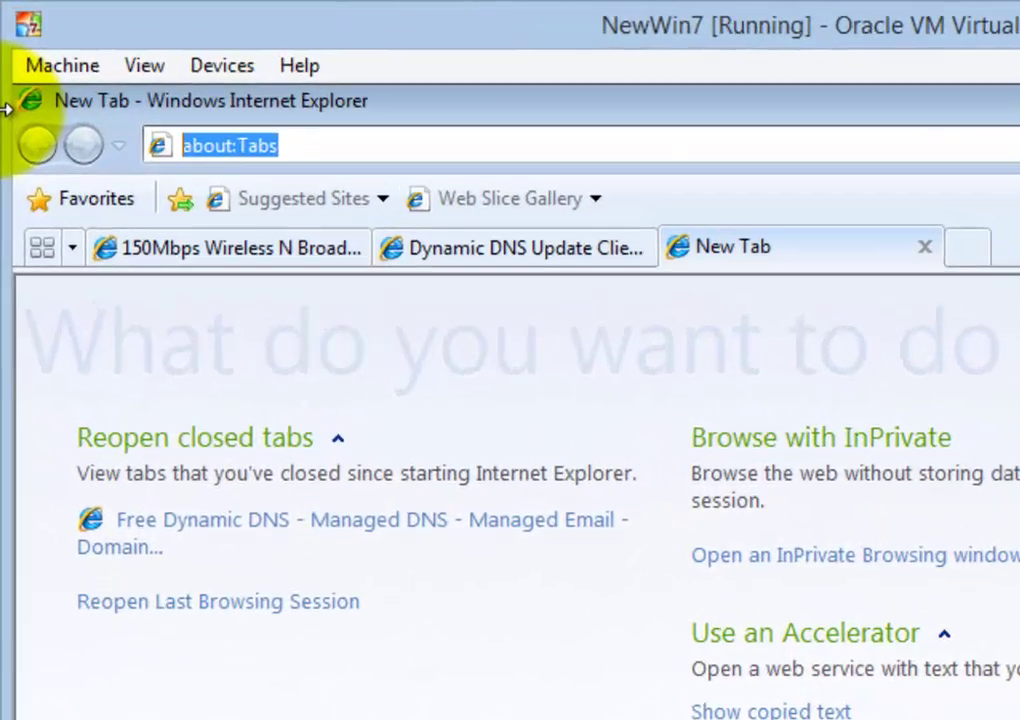
type("f")
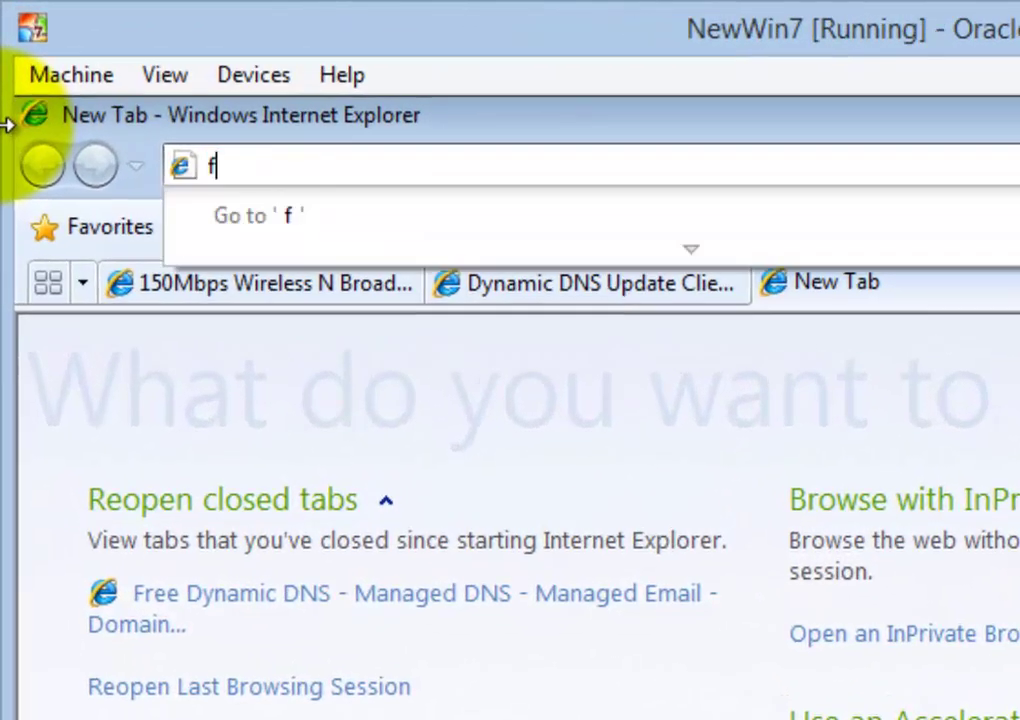
type("tp")
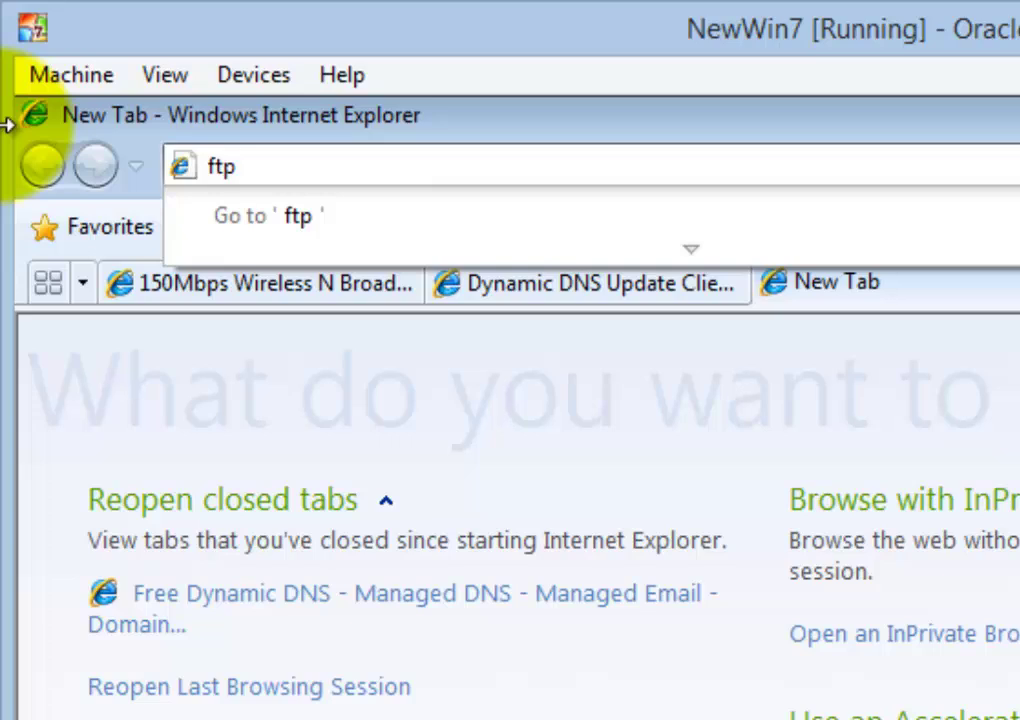
type("://")
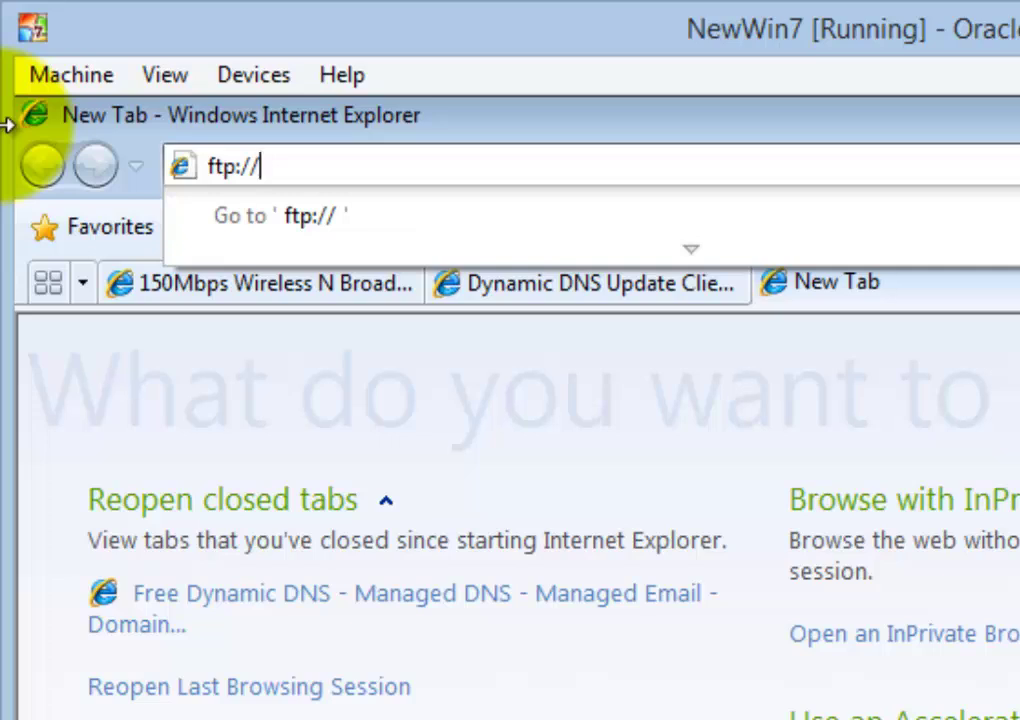
type("12")
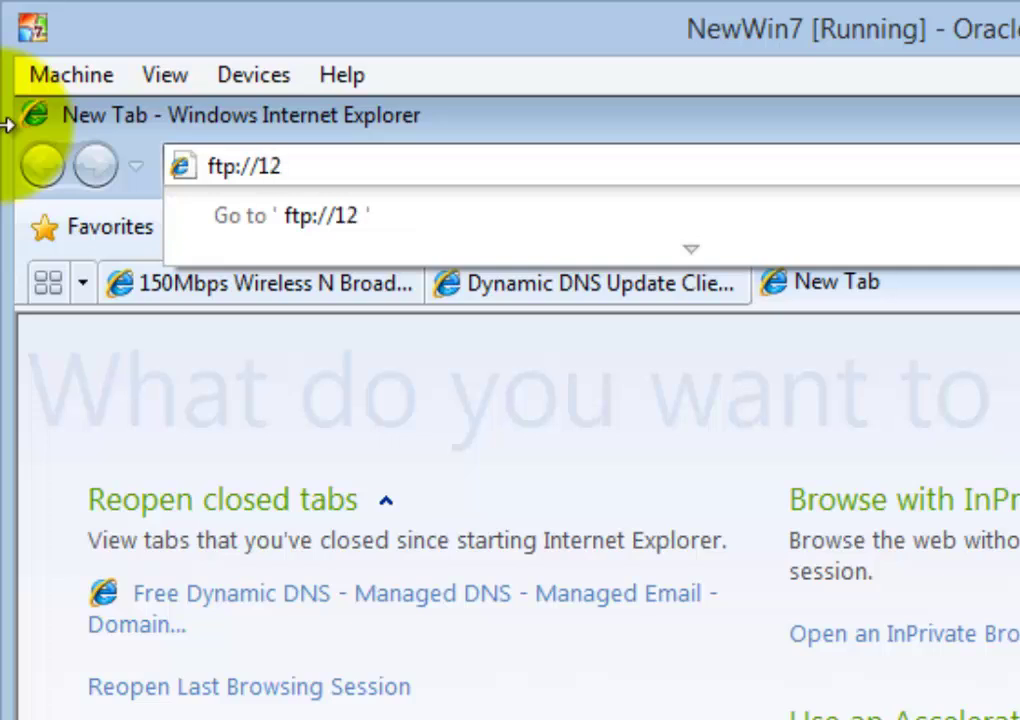
type("7.0.0")
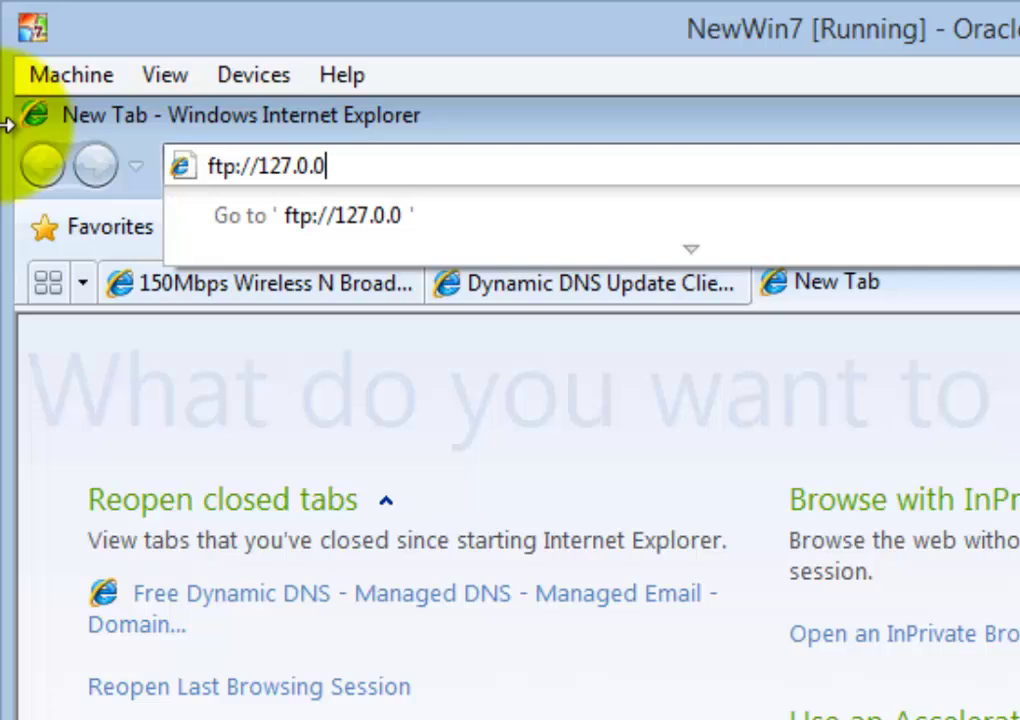
type(".1:21")
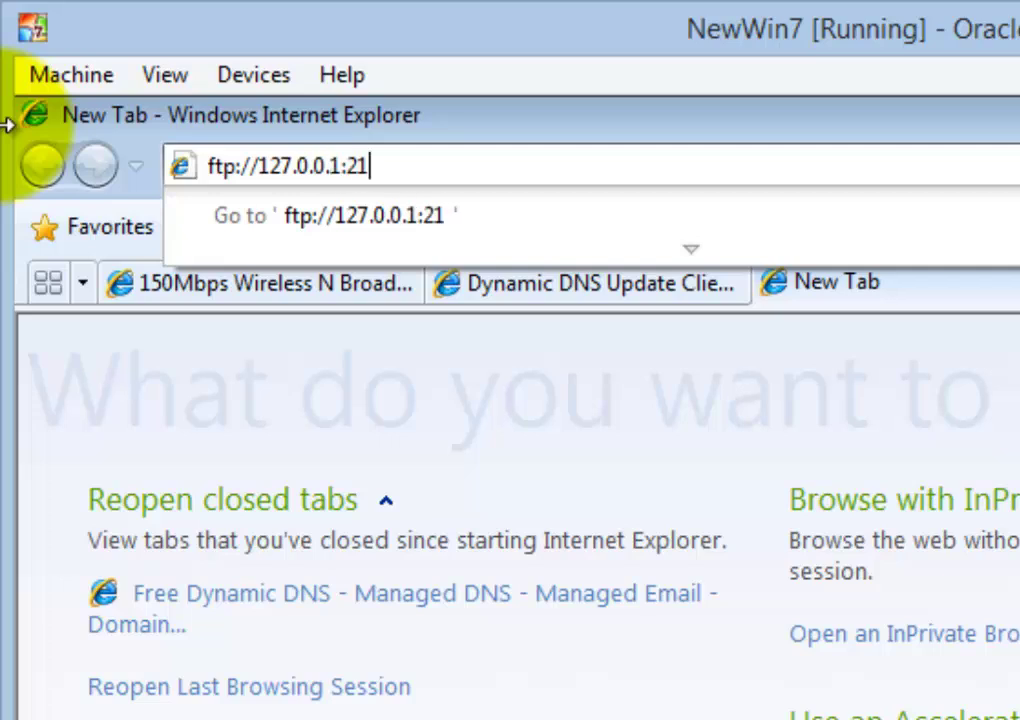
Log on to the local FTP server with the account's credentials, then select the host in the address
key("Return")
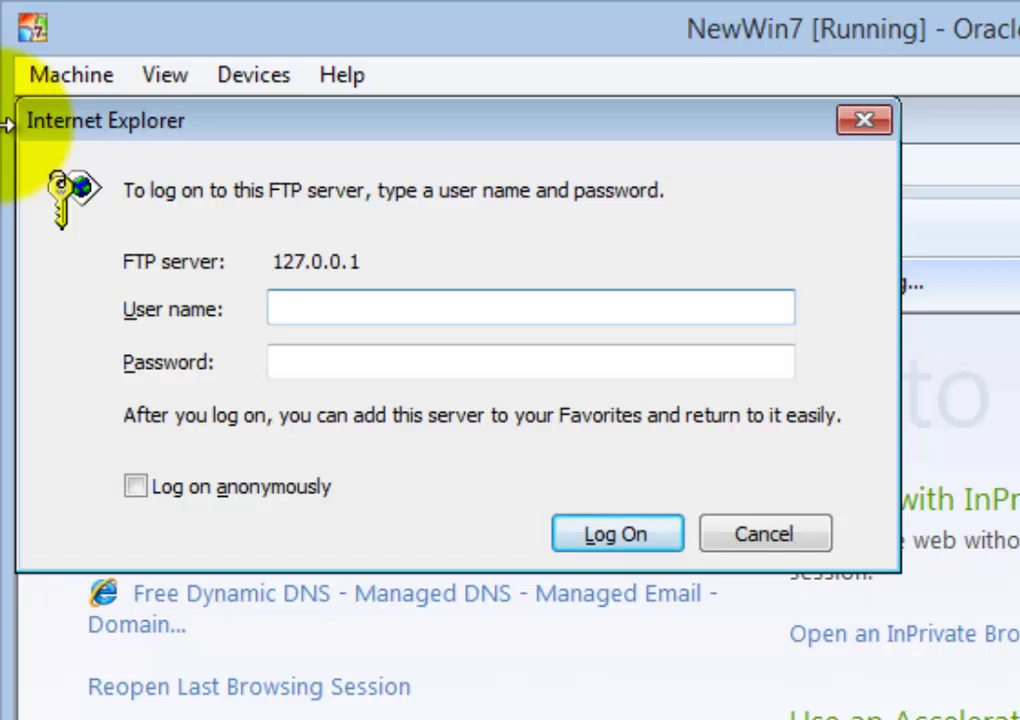
type("kh")
left_click(397, 366)
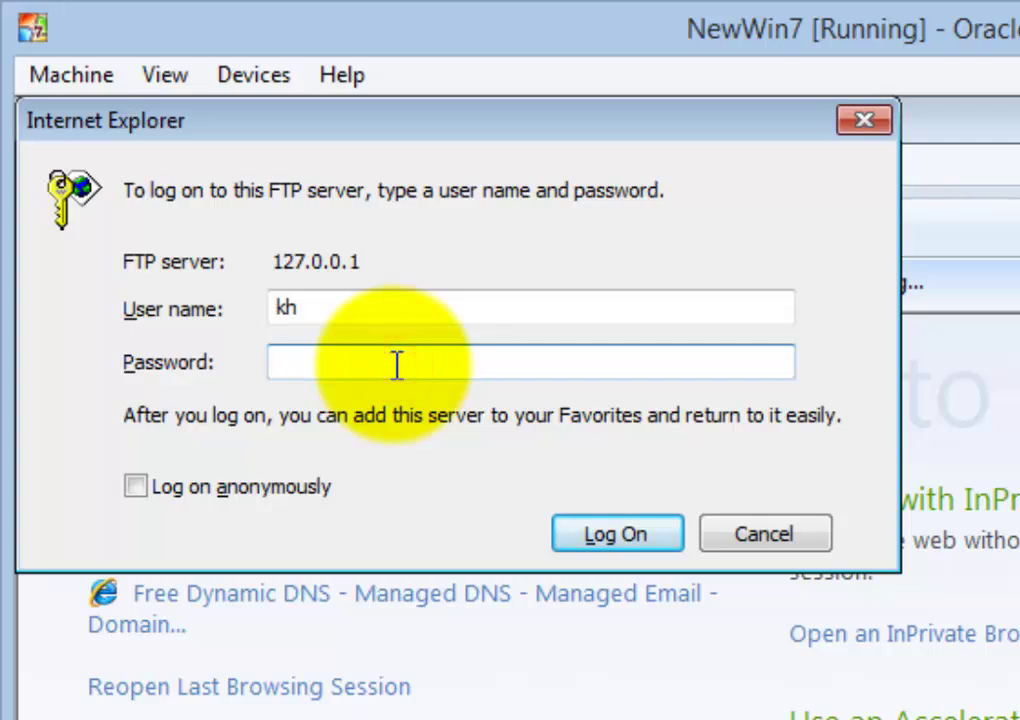
type("kh••")
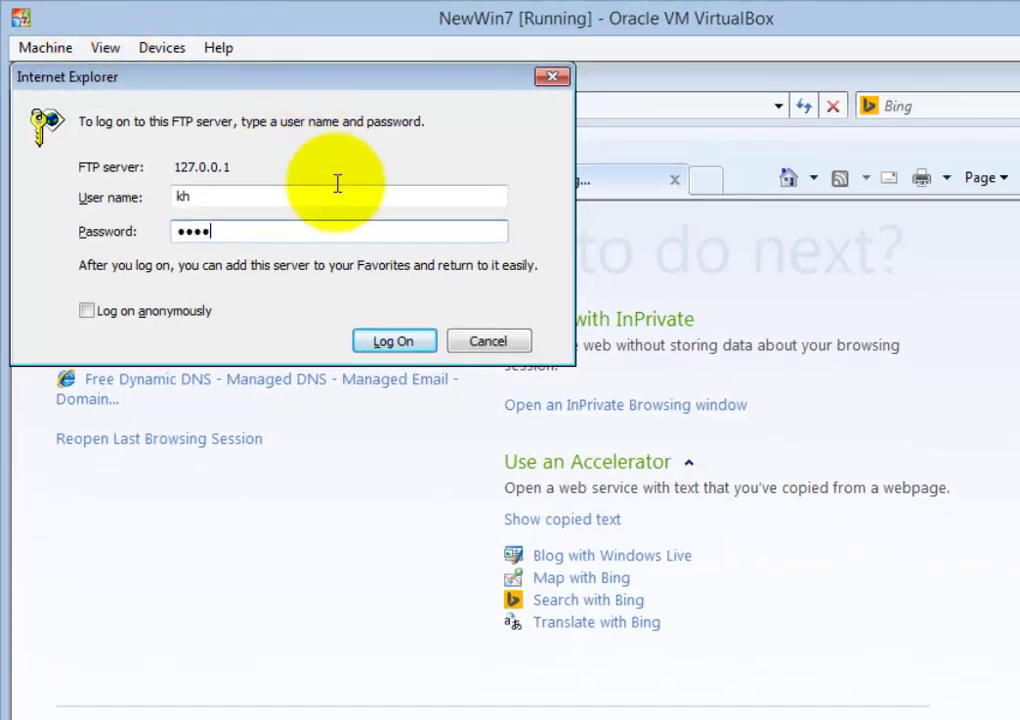
left_click(428, 345)
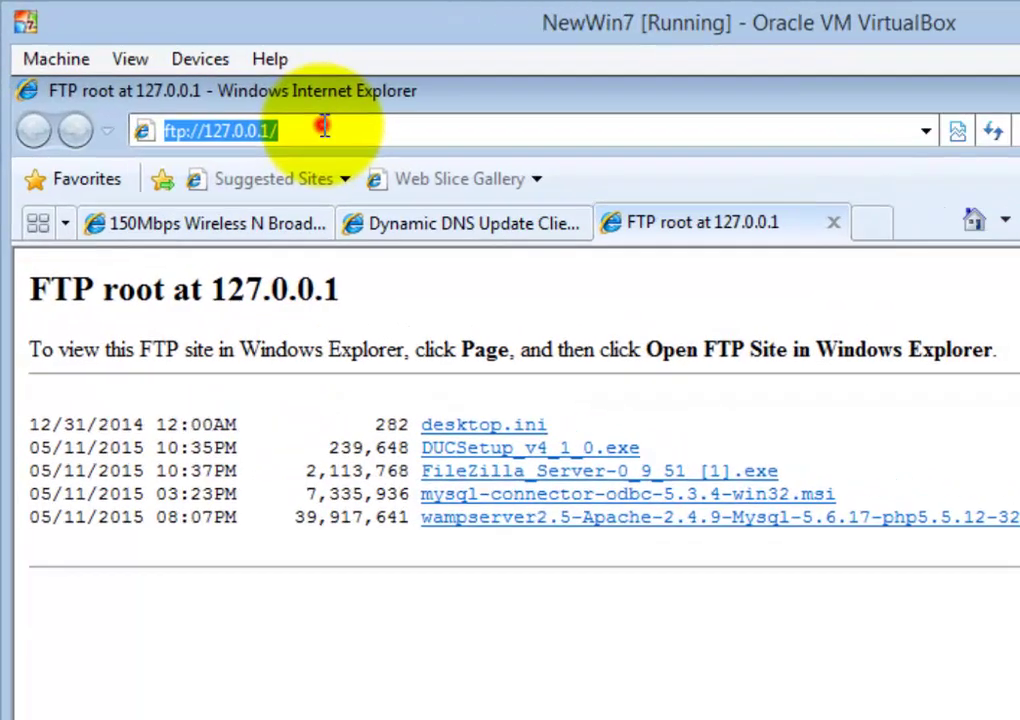
left_click(243, 104)
left_click_drag(403, 184, 322, 212)
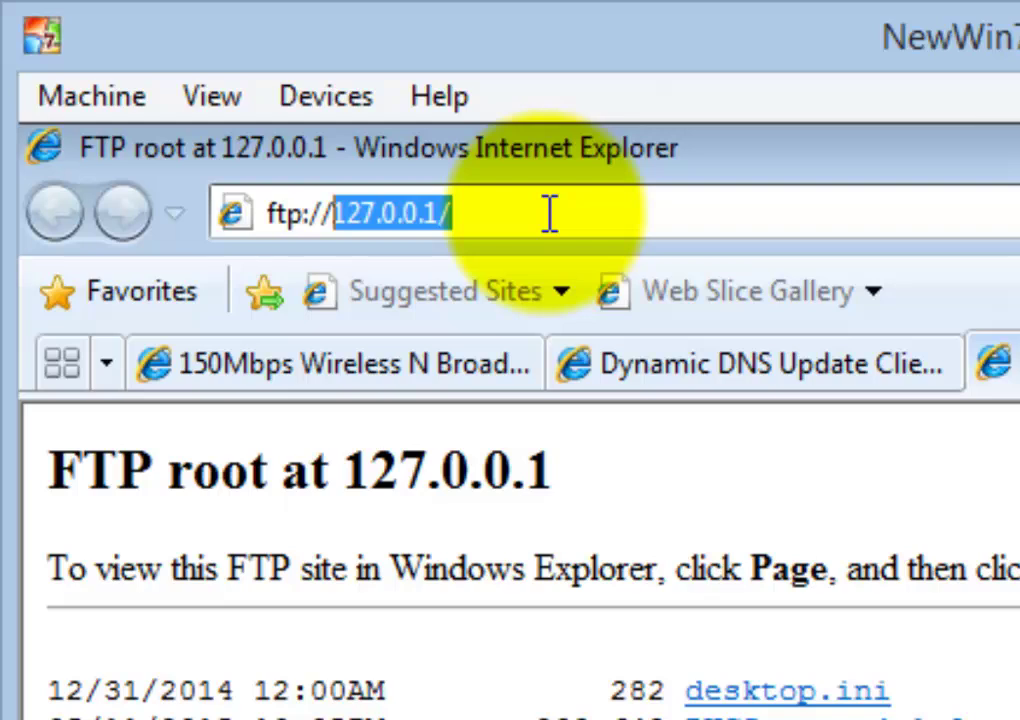
Open ftp://192.168.0.103:21 and log on with the FTP account's user name and password
type("19")
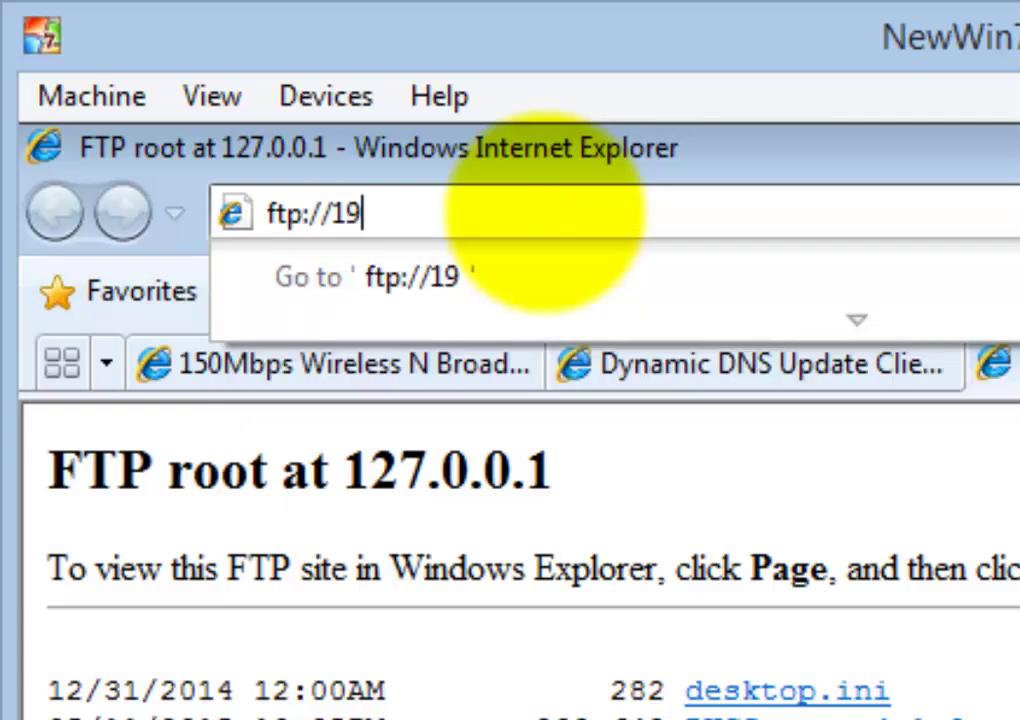
type("2.168")
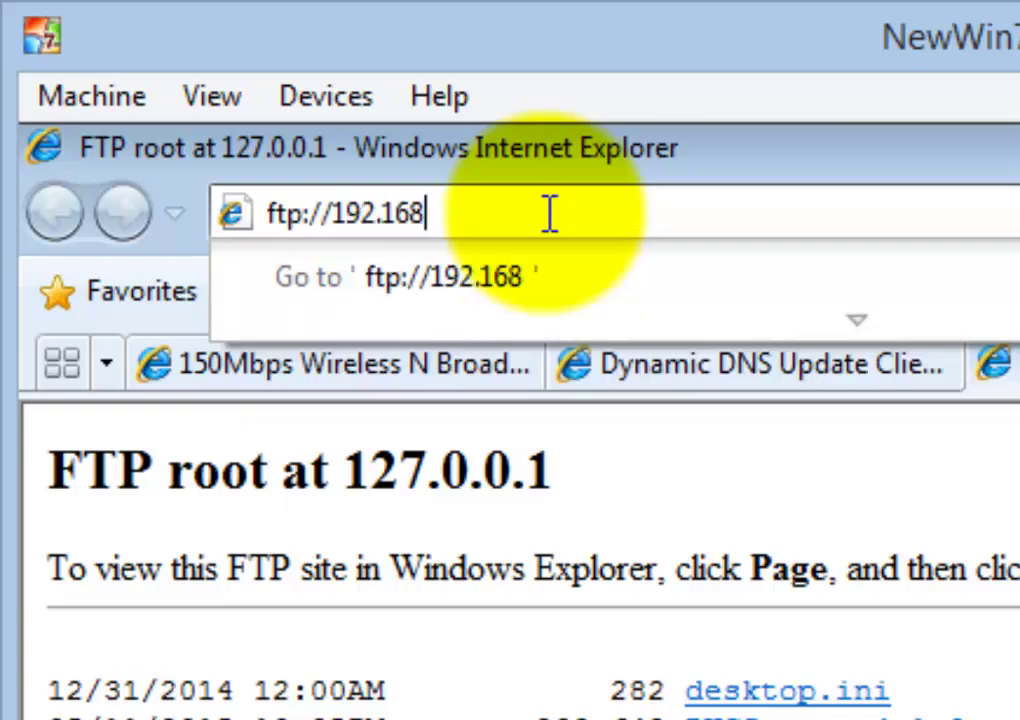
type(".0.103")
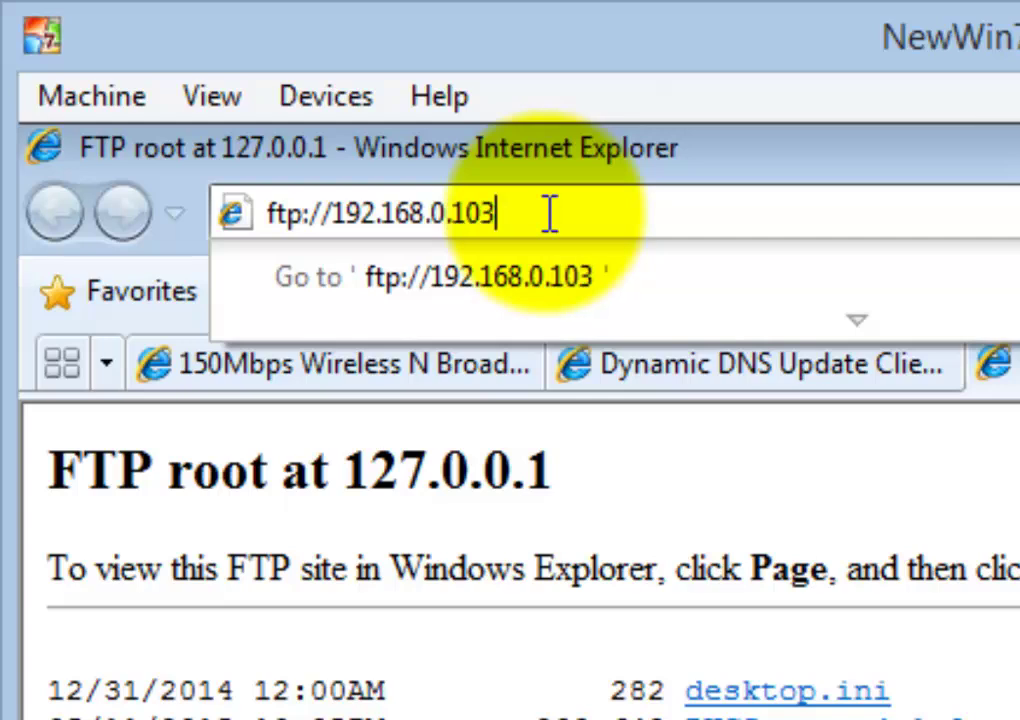
type(":2")
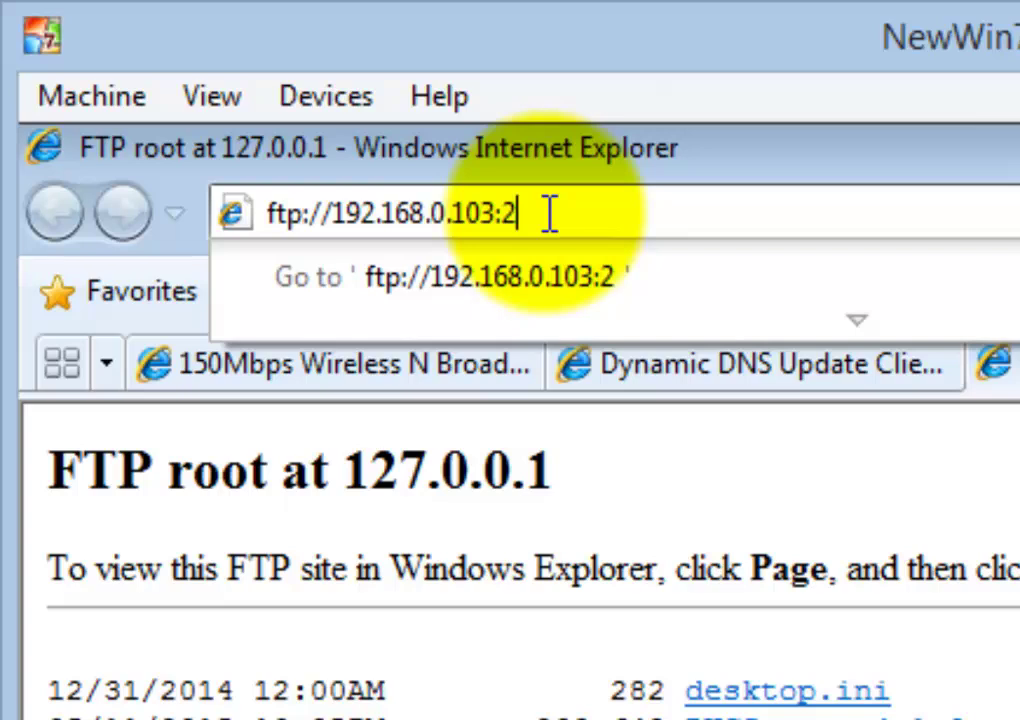
type("1")
key("Return")
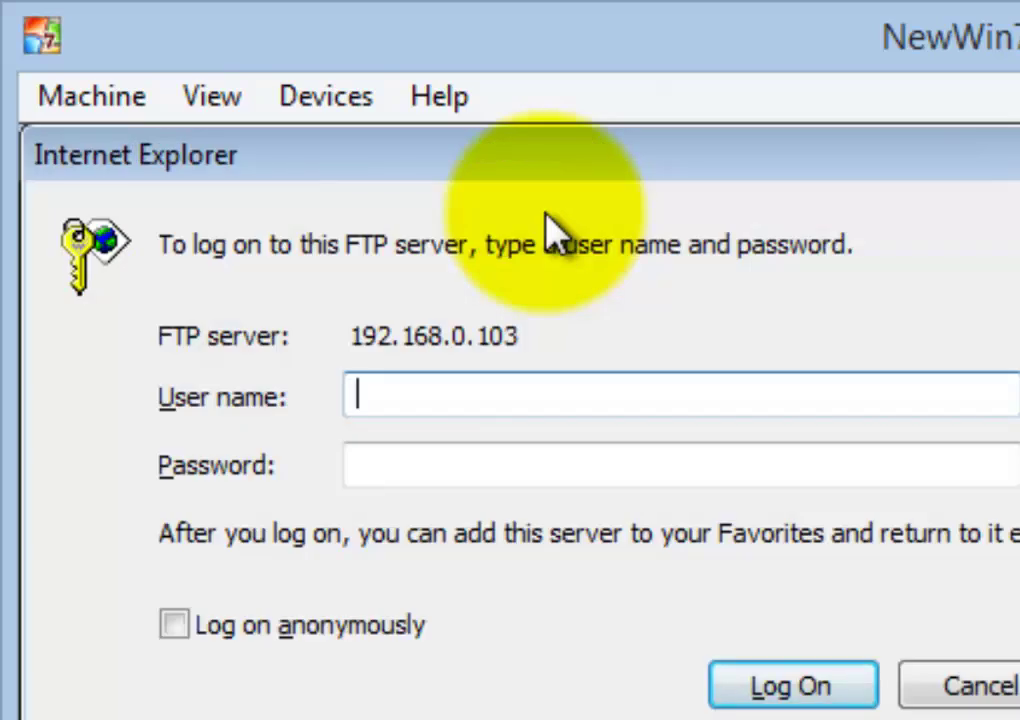
type("kh")
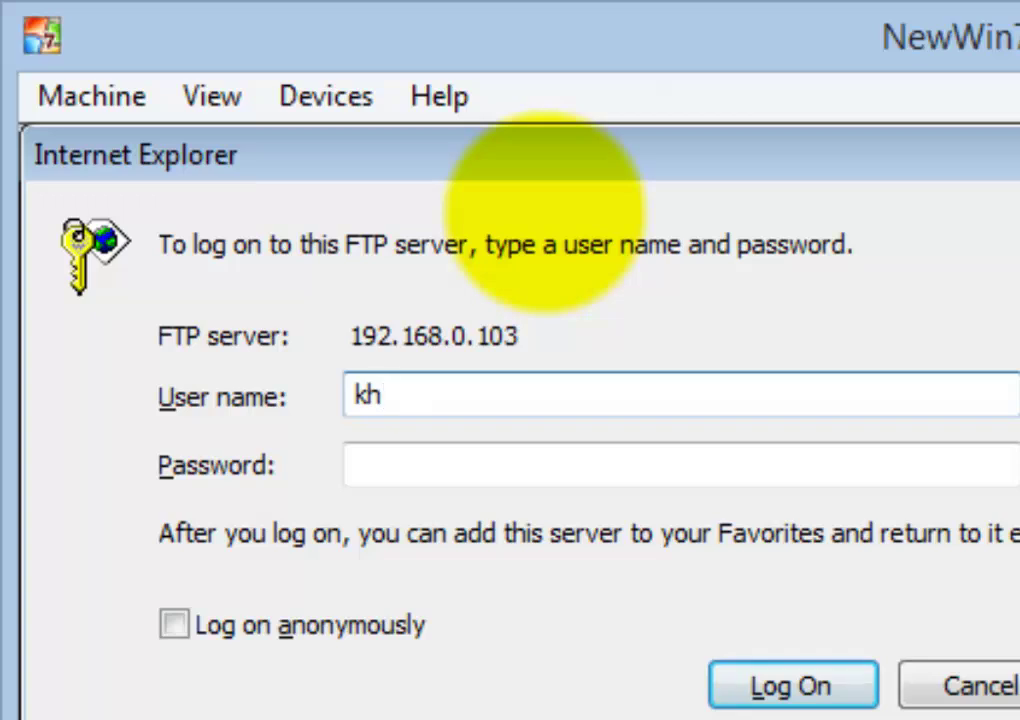
key("Tab")
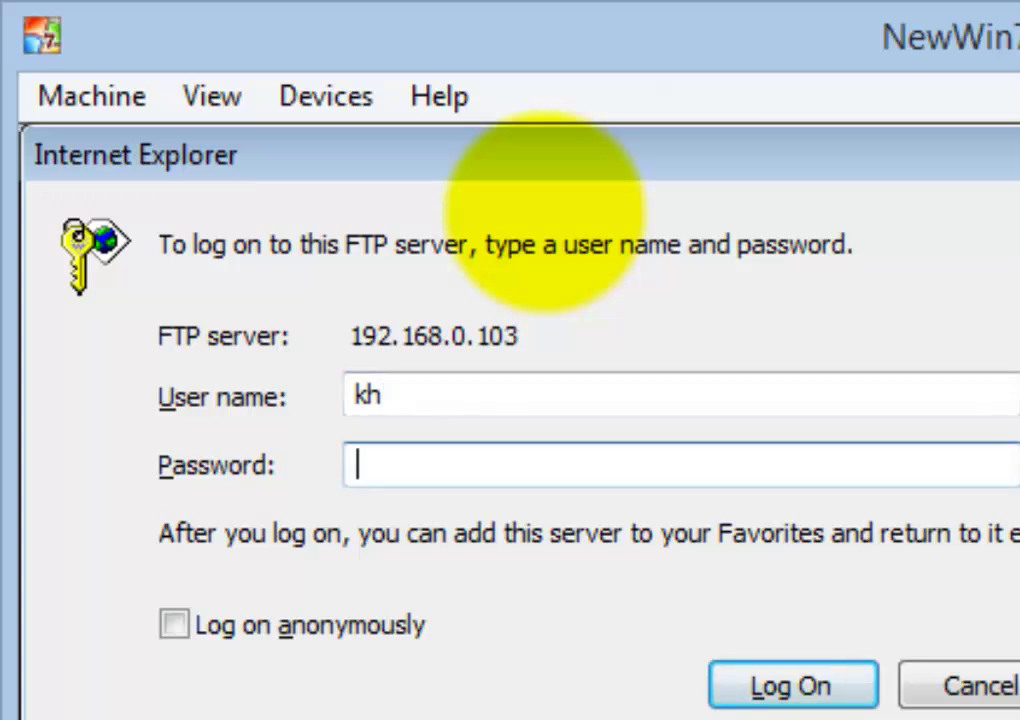
type("****")
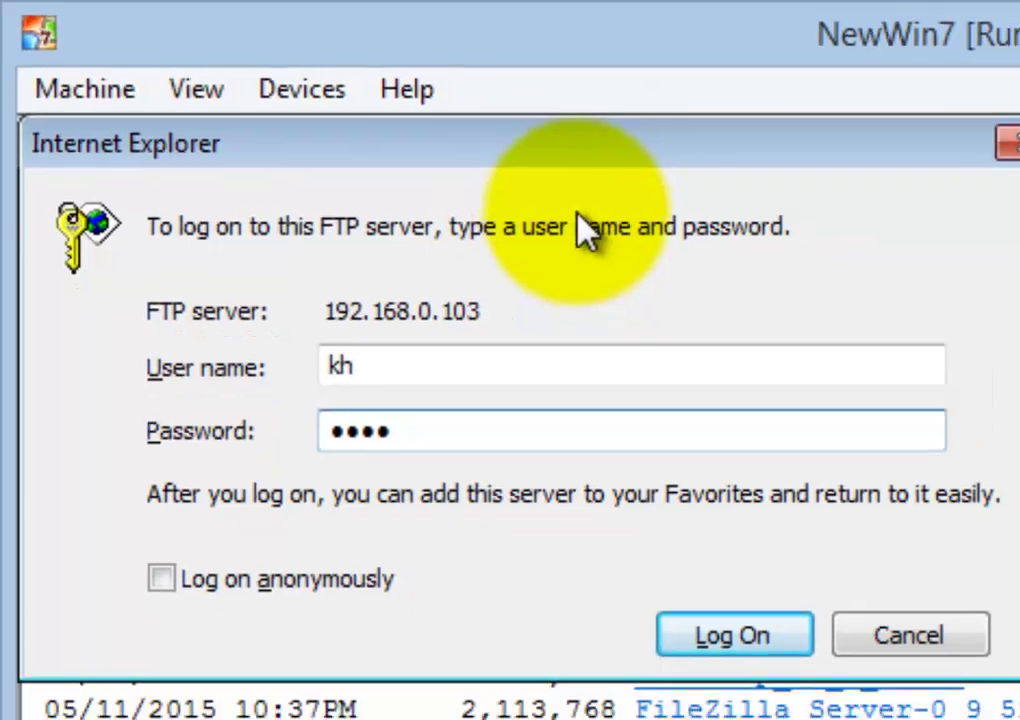
left_click(764, 689)
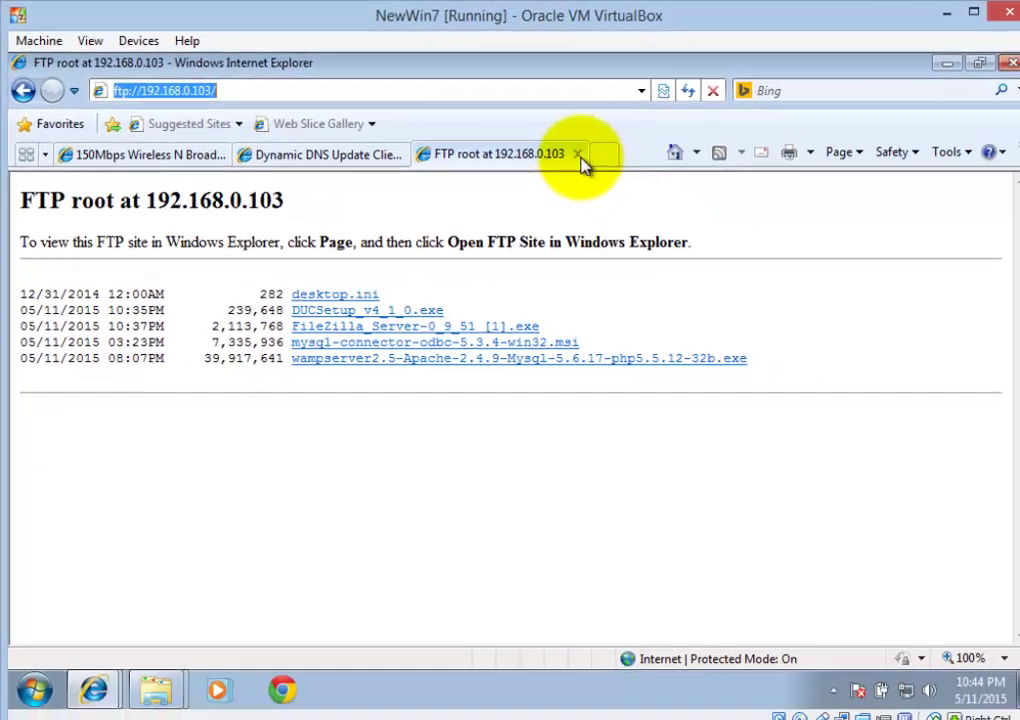
Close the FTP tab and go to the router's Port Range Forwarding table, row 1 Start port
left_click(566, 152)
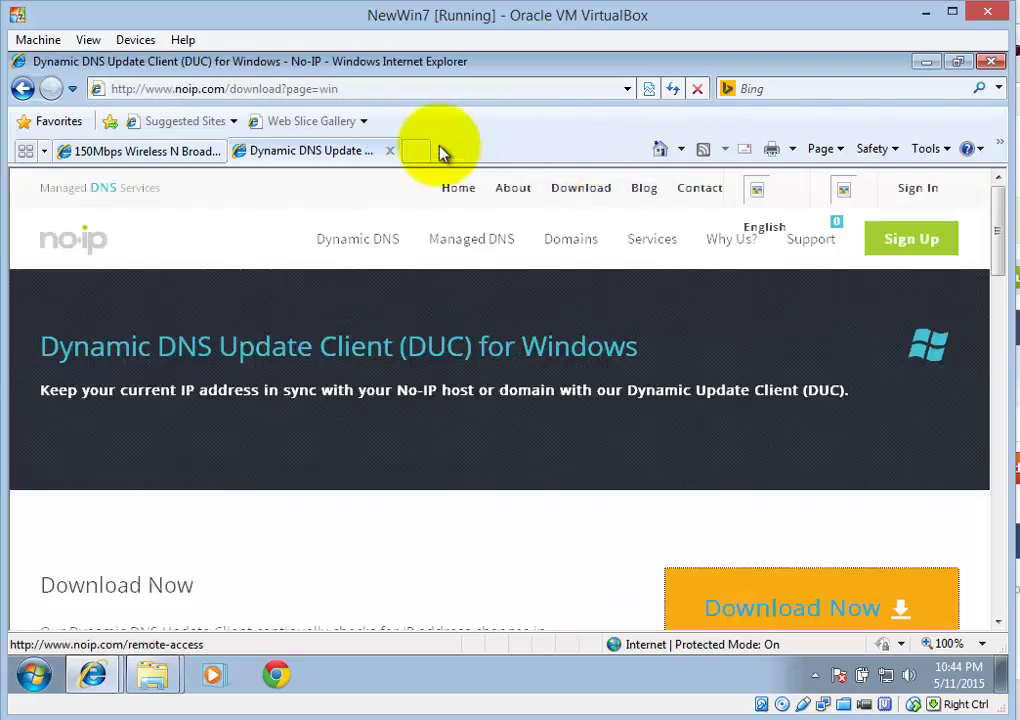
left_click(110, 152)
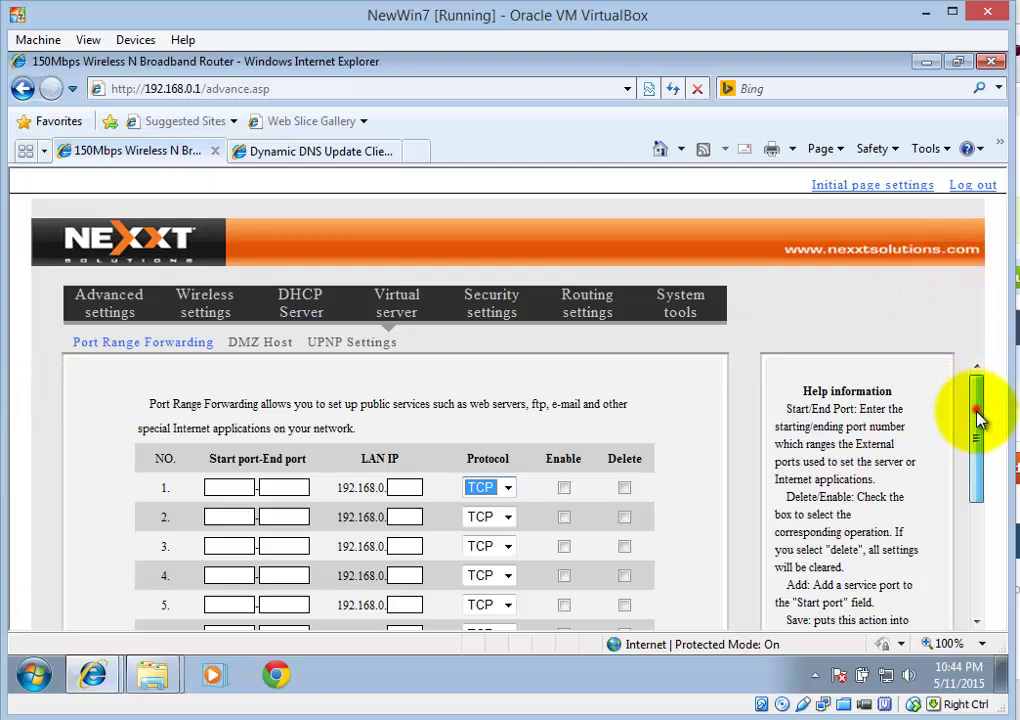
left_click_drag(978, 415, 978, 455)
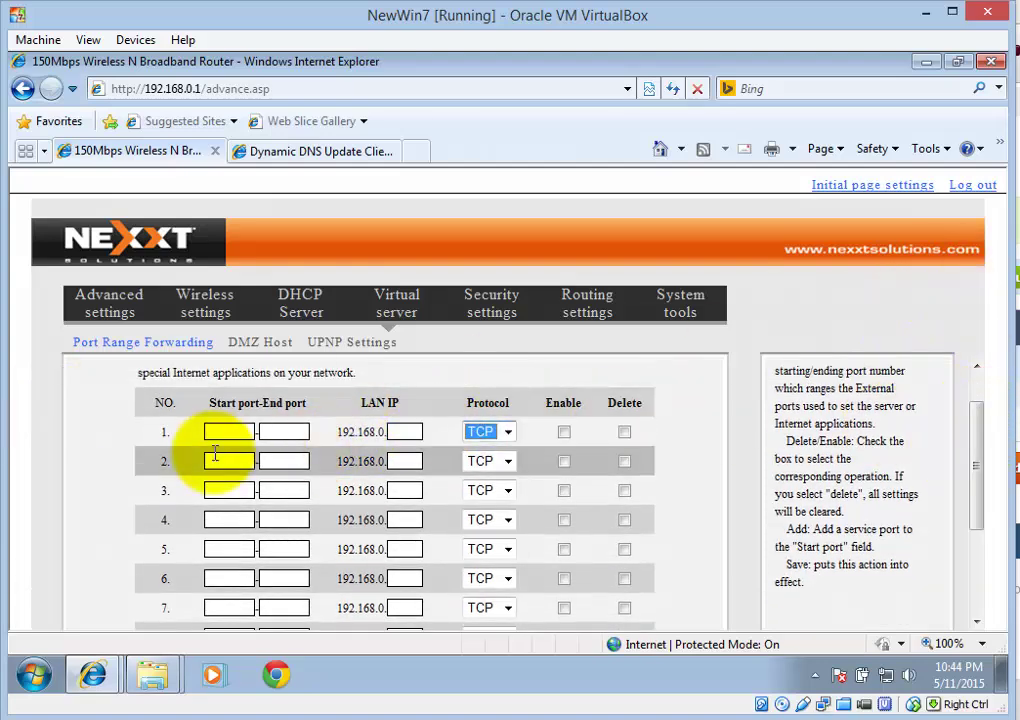
left_click(220, 432)
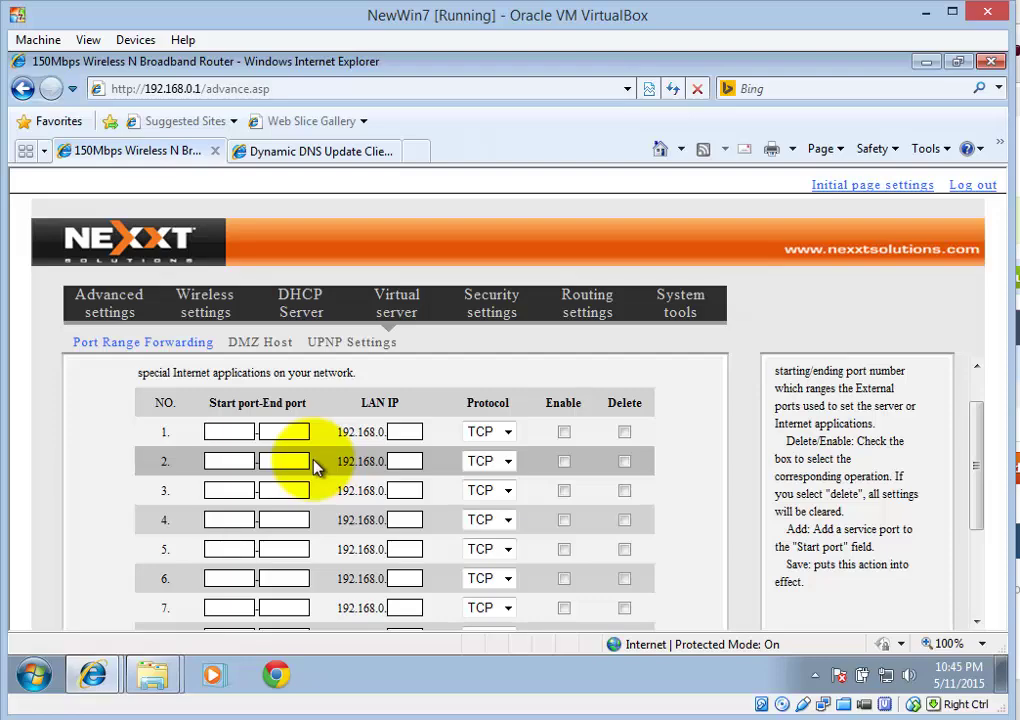
Enter start and end port 21 and LAN IP 192.168.0.103 in the first forwarding rule
type("21")
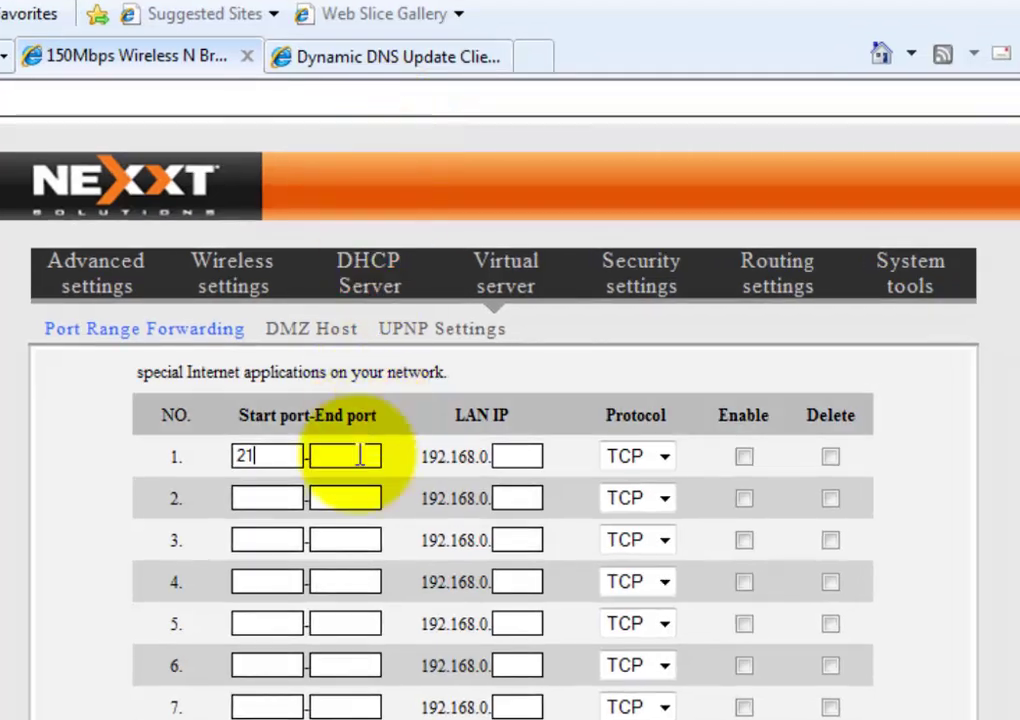
left_click(342, 458)
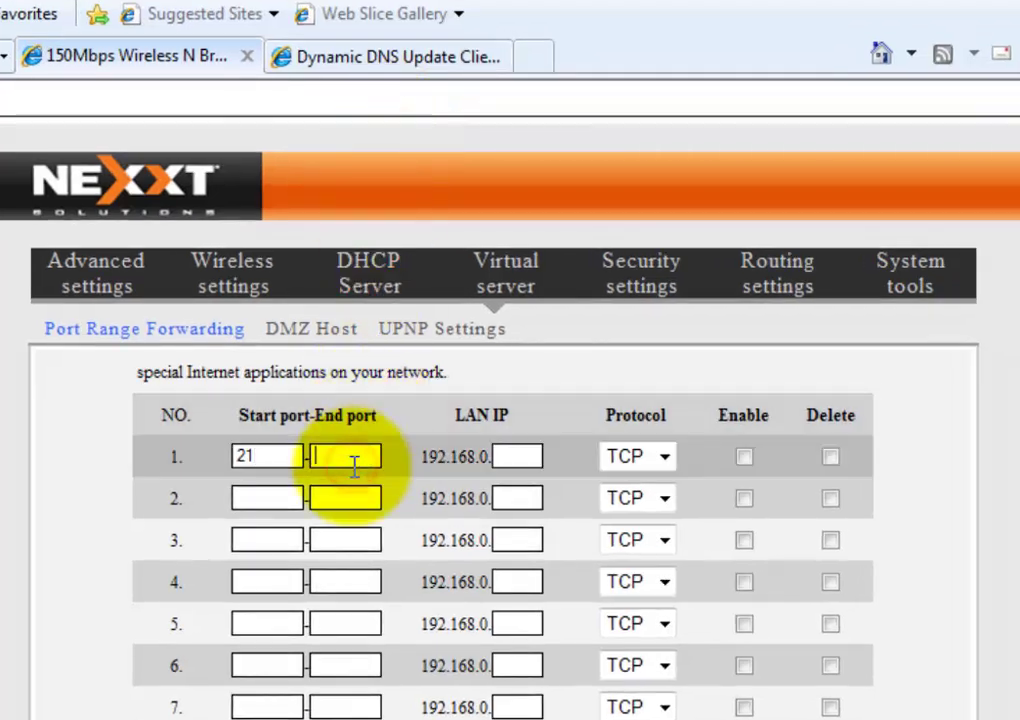
type("21")
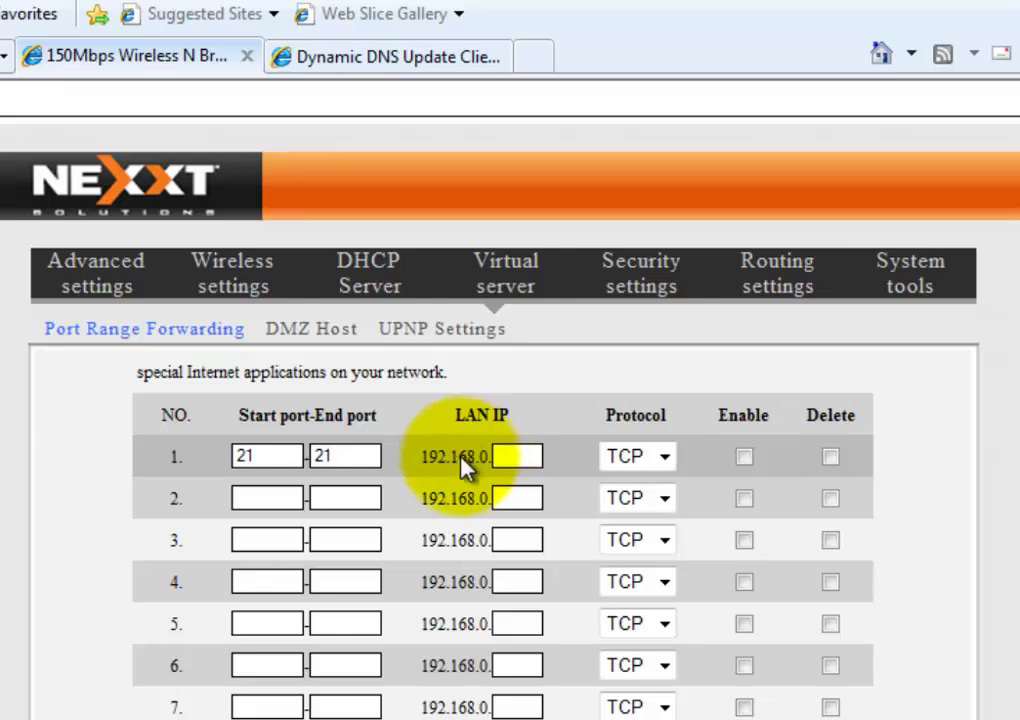
left_click(527, 456)
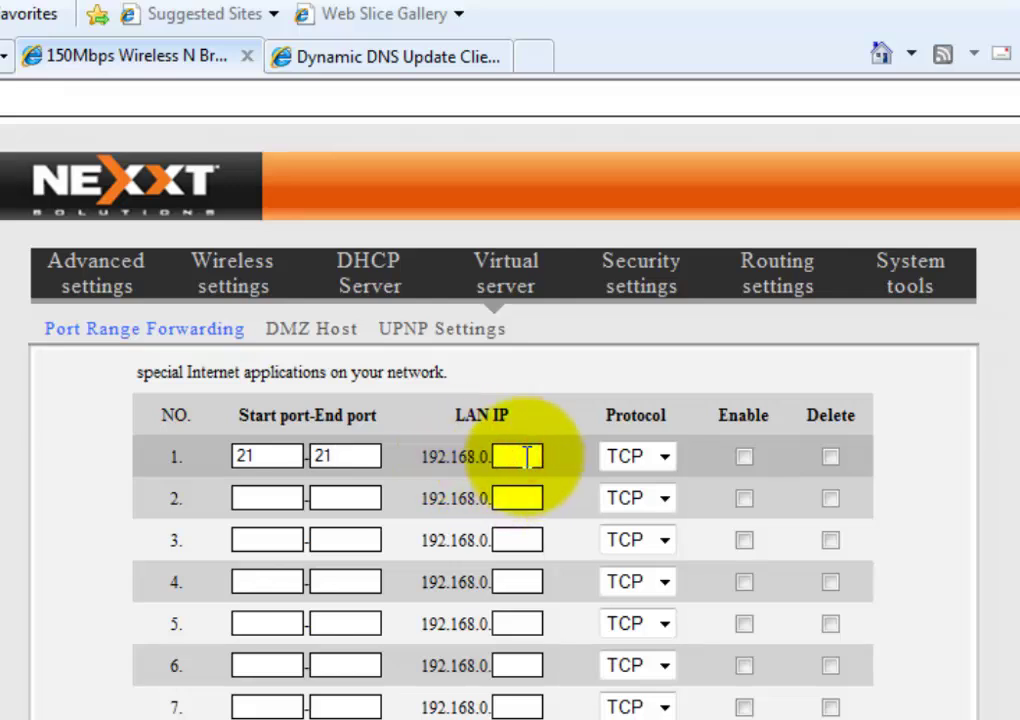
type("10")
type("3")
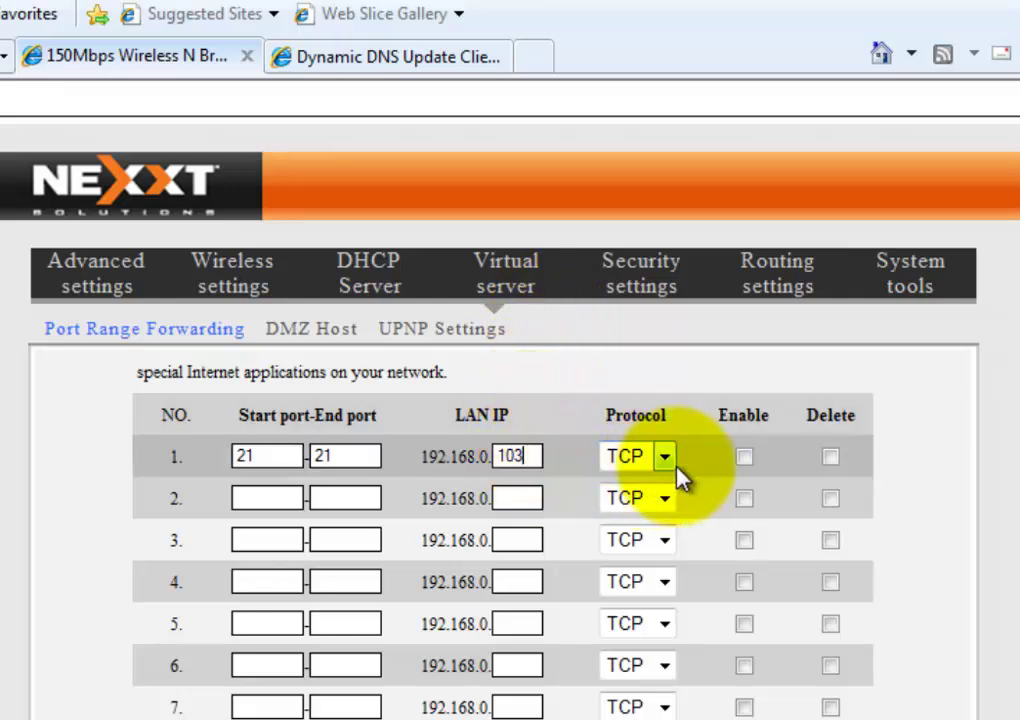
Set the rule's protocol to Both, enable it, save, and minimize the browser
left_click(664, 458)
left_click(624, 531)
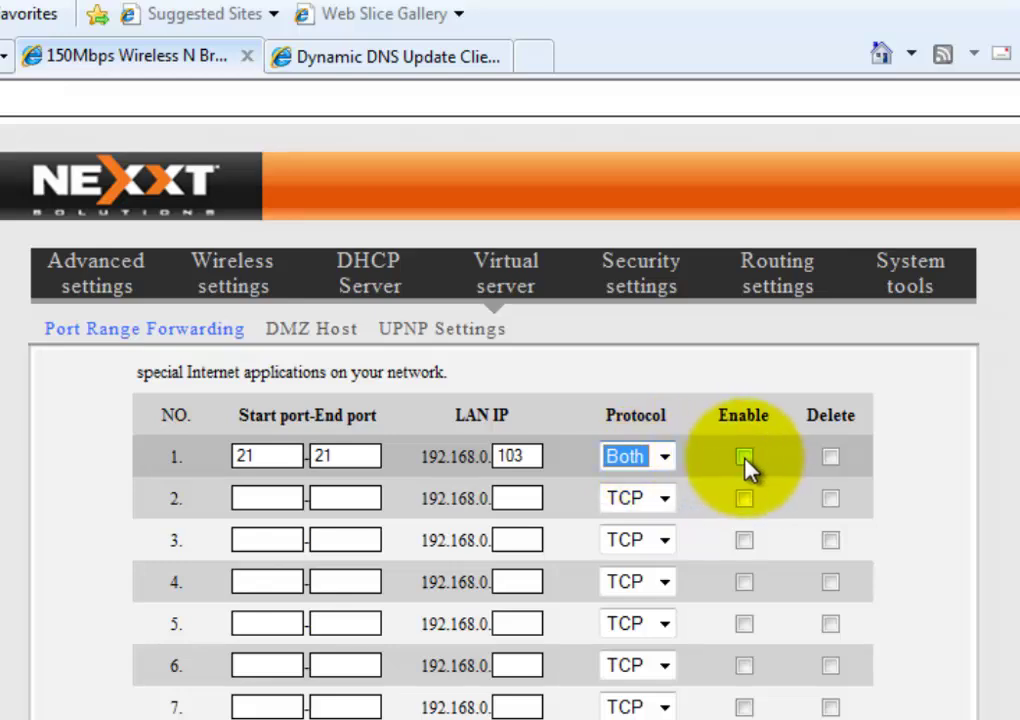
left_click(744, 457)
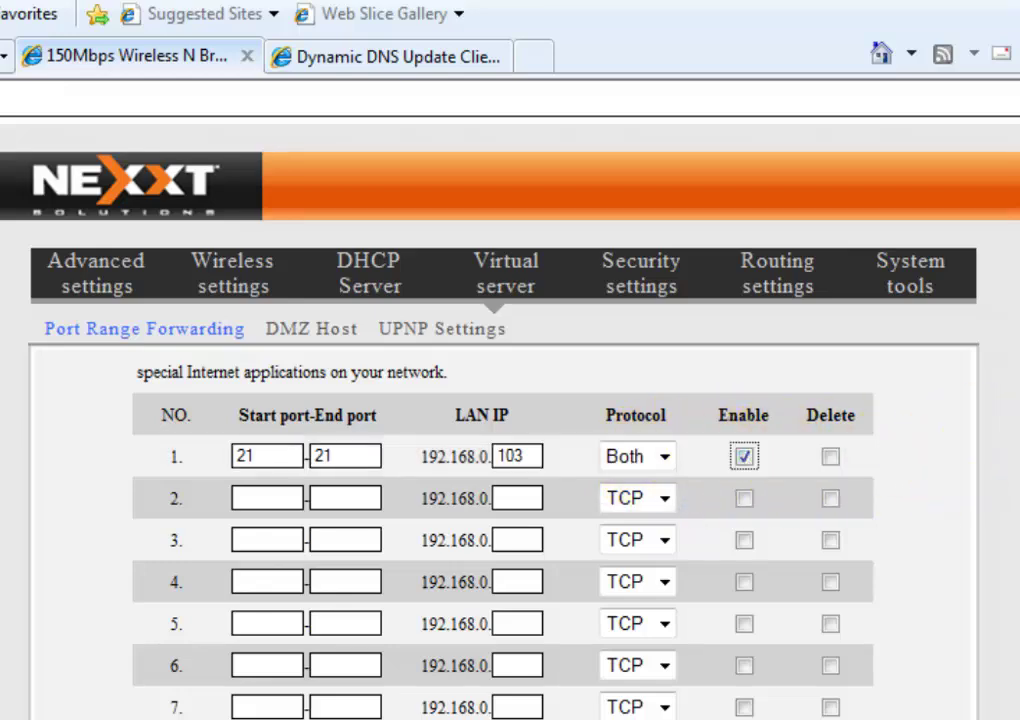
scroll(871, 621, "down", 3)
left_click(447, 697)
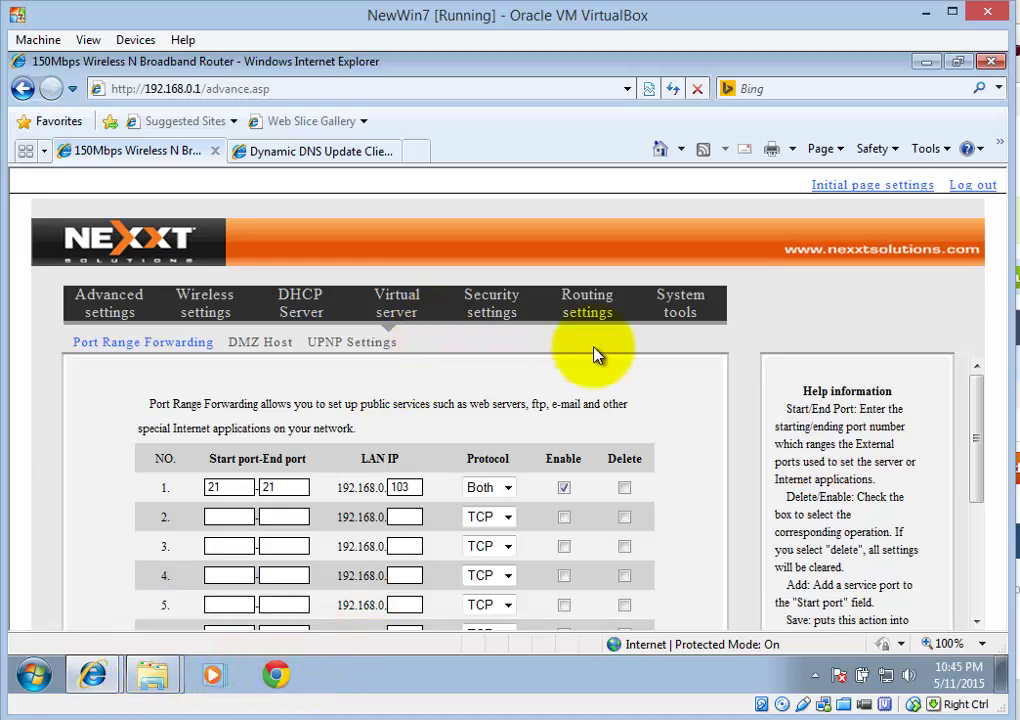
left_click(928, 66)
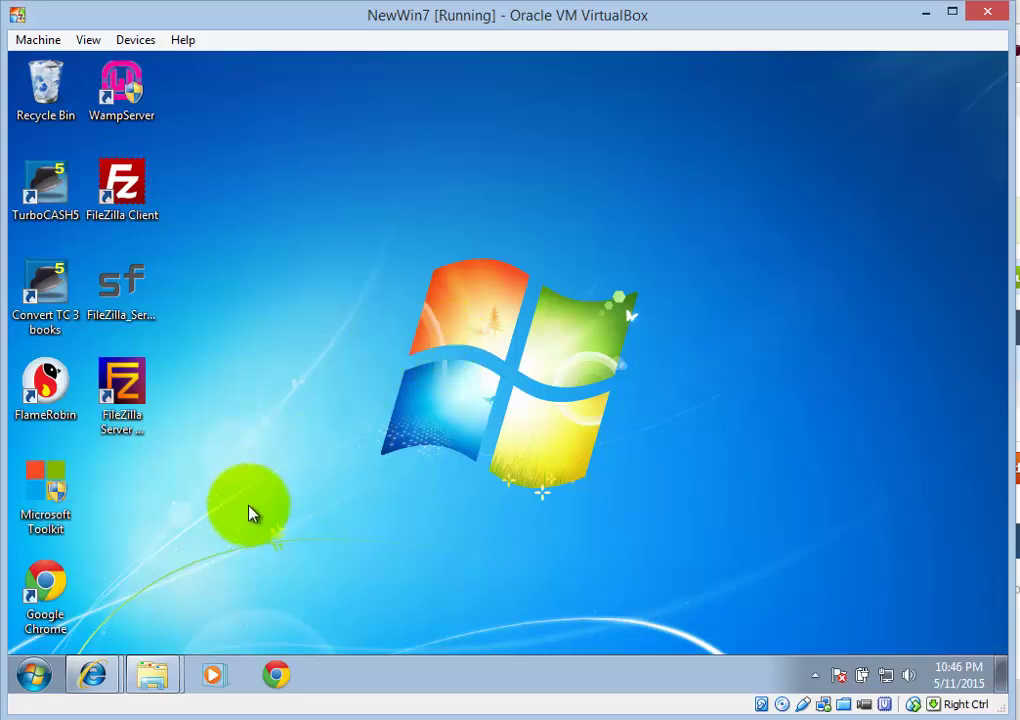
Bring up the local Win7New Downloads folder and select the DUCSetup_v4_1_0 installer
left_click(151, 676)
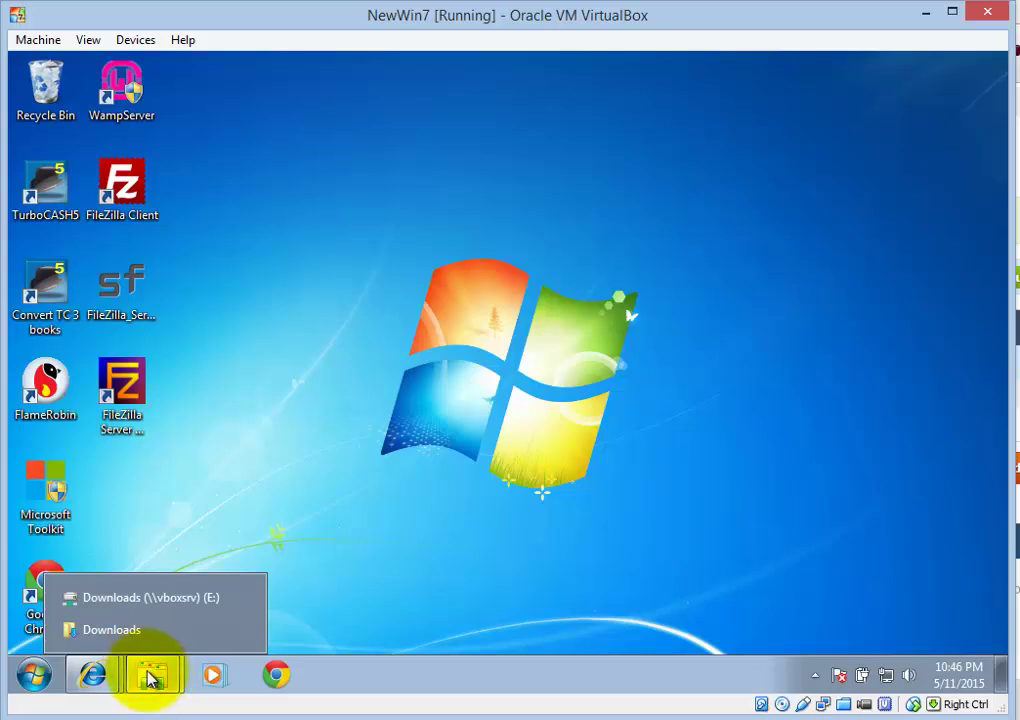
left_click(157, 600)
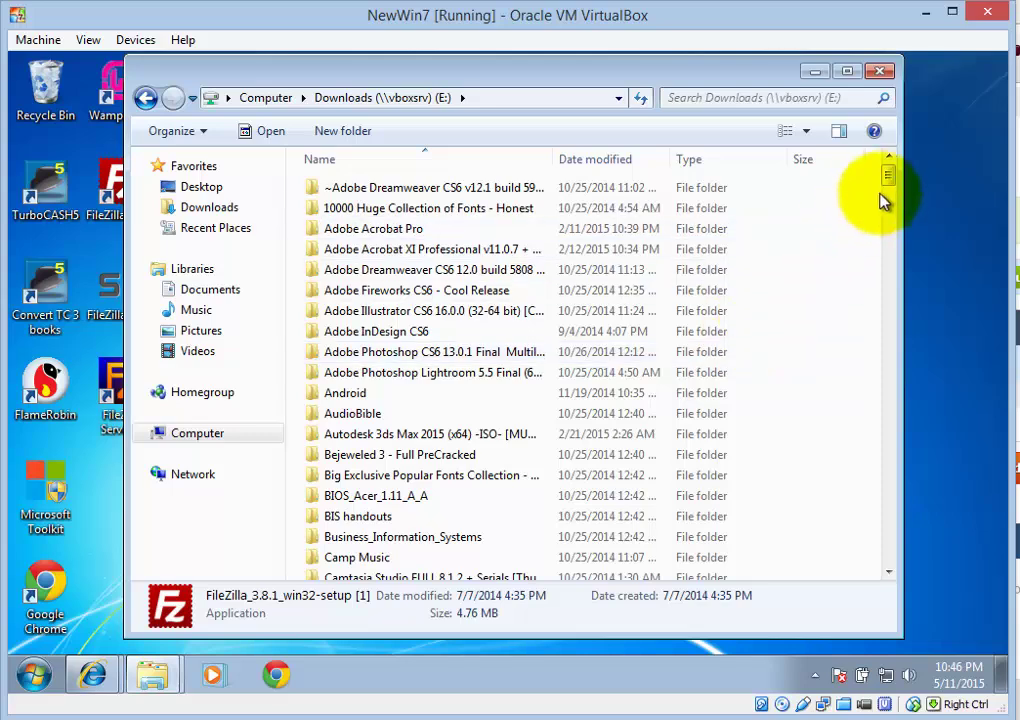
left_click(815, 71)
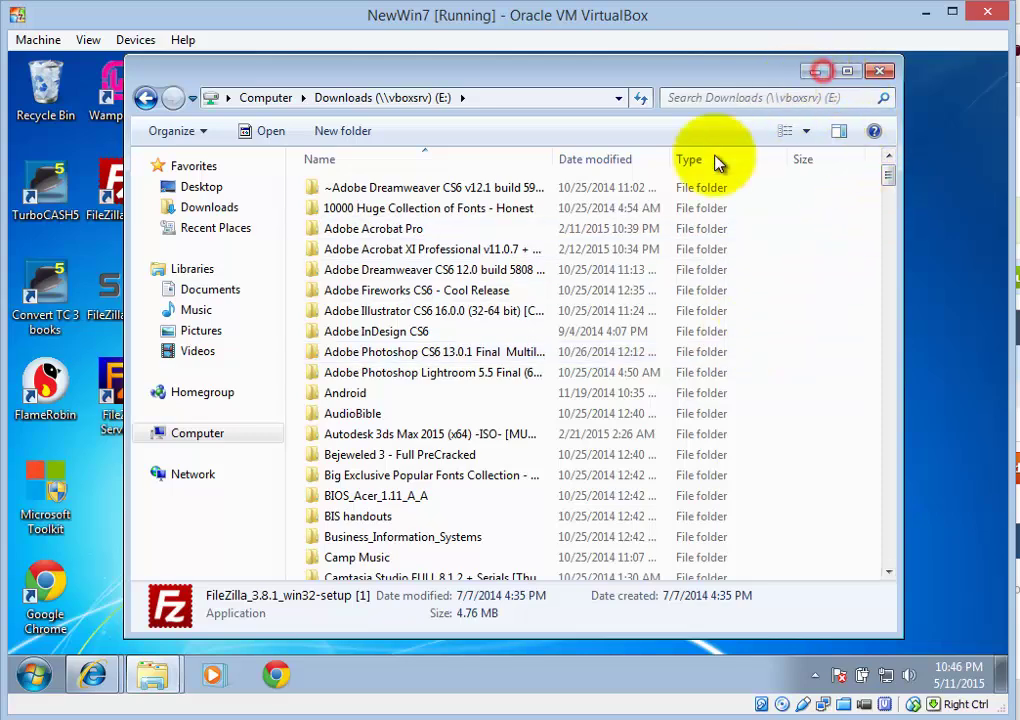
mouse_move(152, 680)
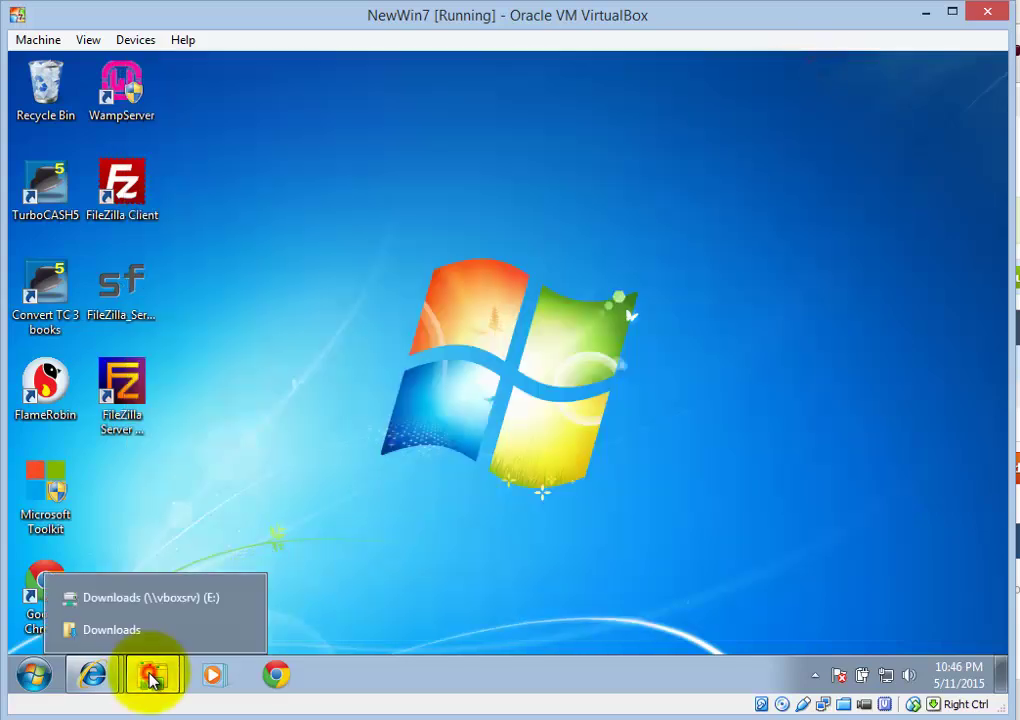
left_click(108, 632)
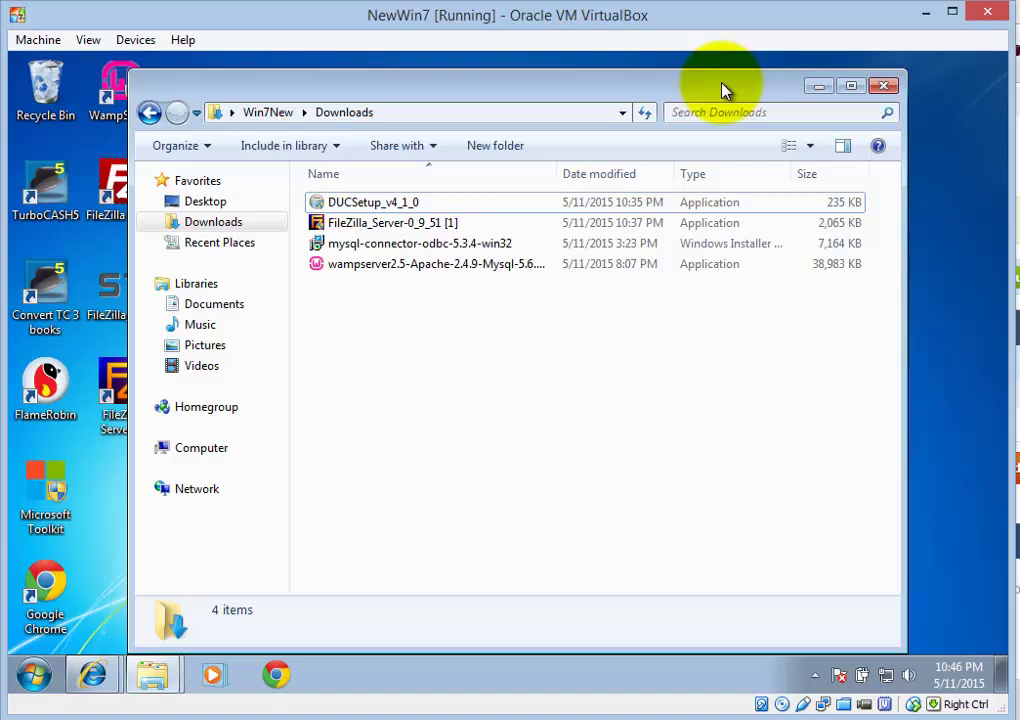
left_click(345, 210)
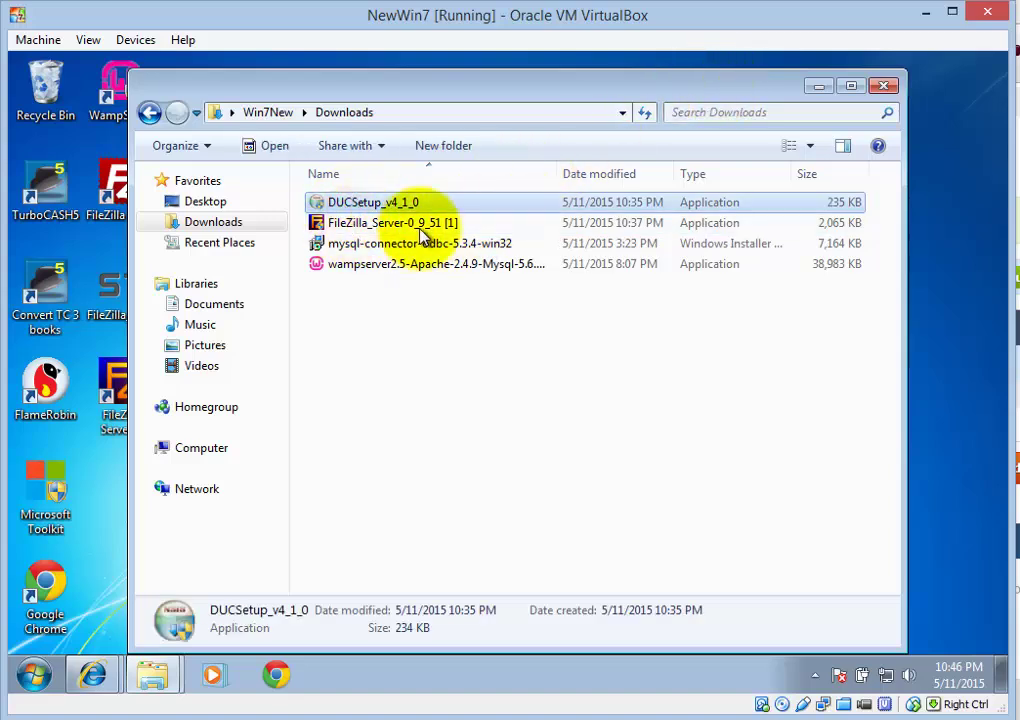
Run DUCSetup_v4_1_0, approve it, accept the license, and install DUC into C:\Program Files\No-IP
double_click(345, 210)
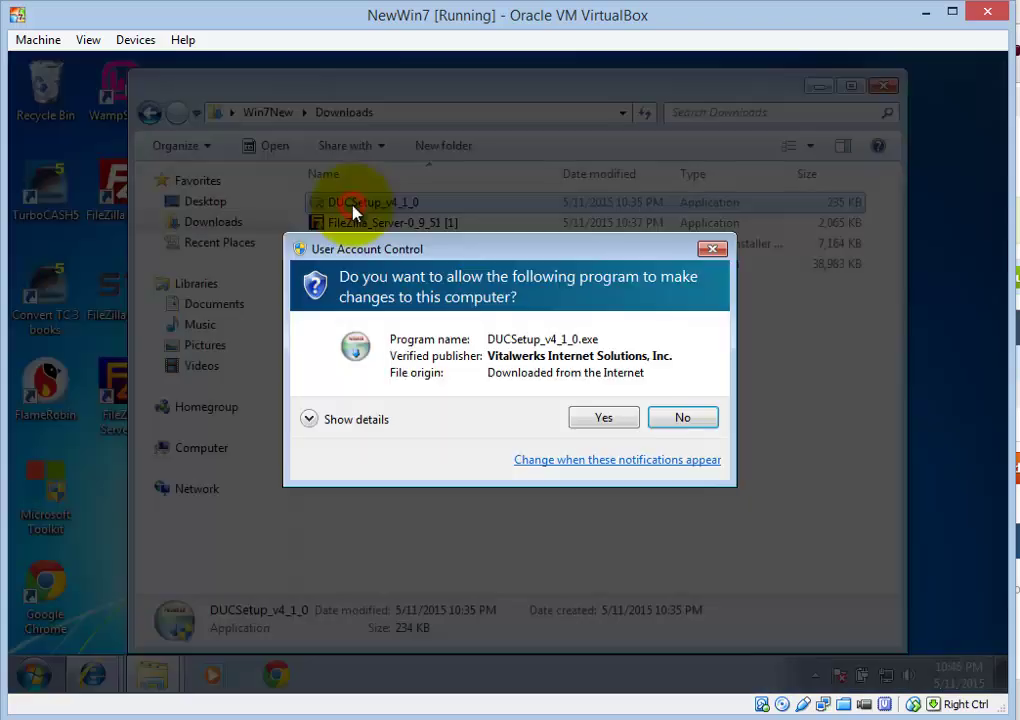
left_click(607, 418)
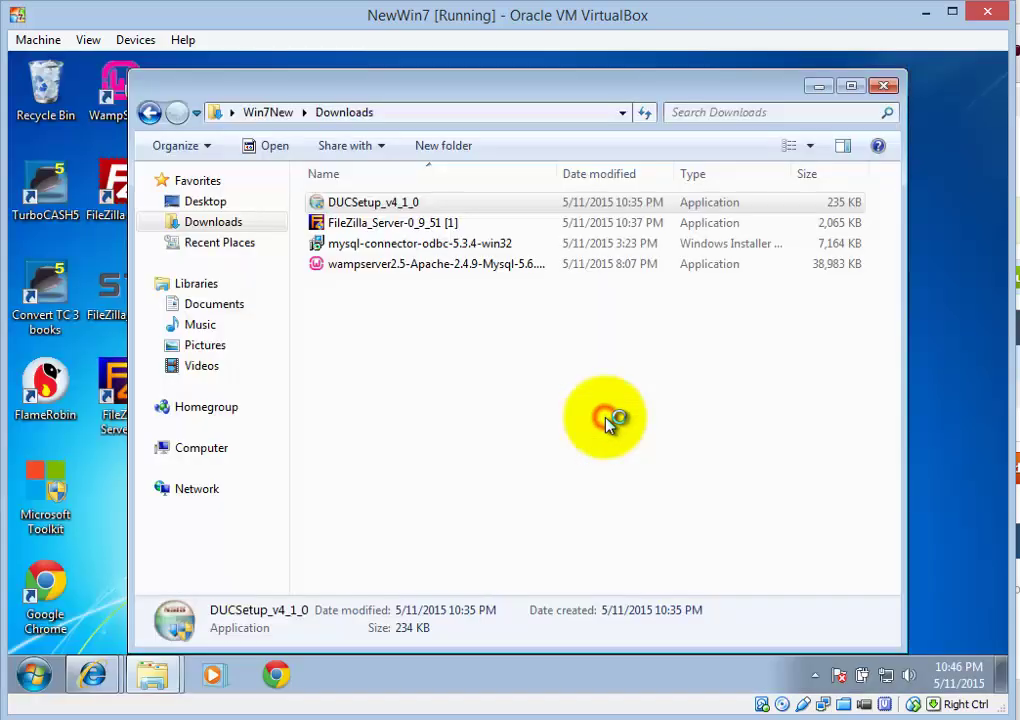
left_click(612, 518)
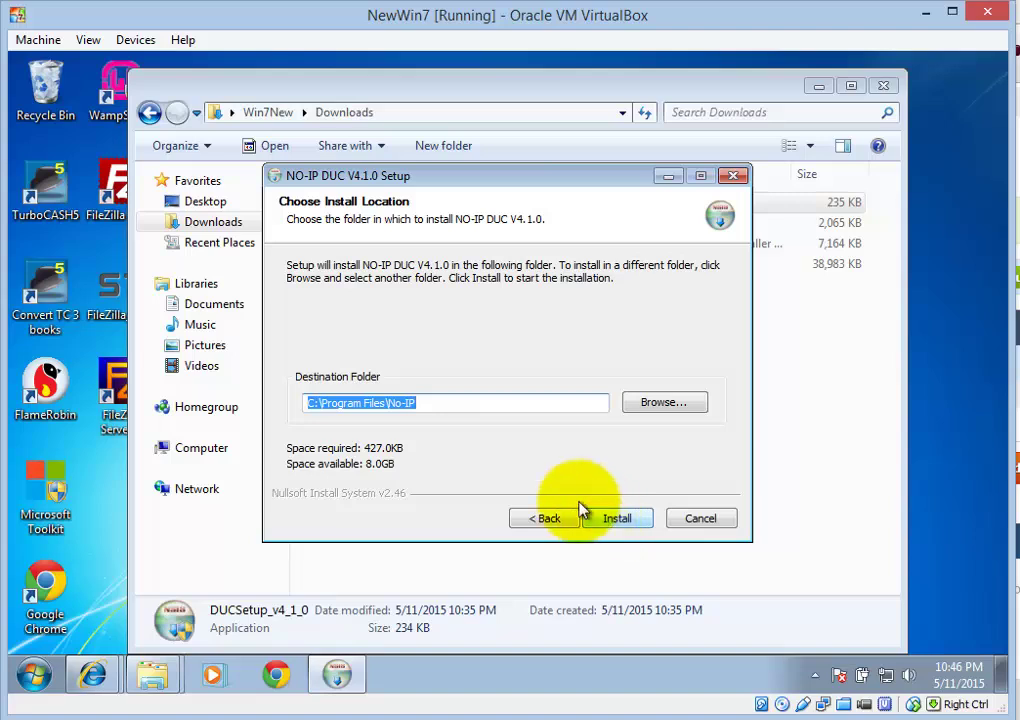
left_click(628, 521)
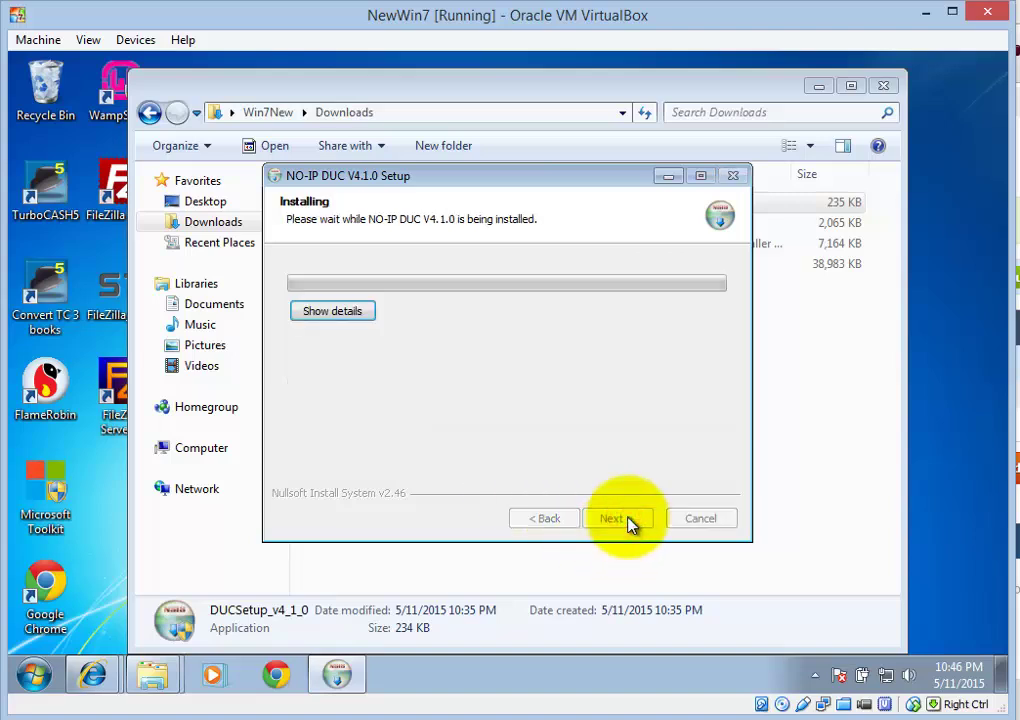
left_click(618, 519)
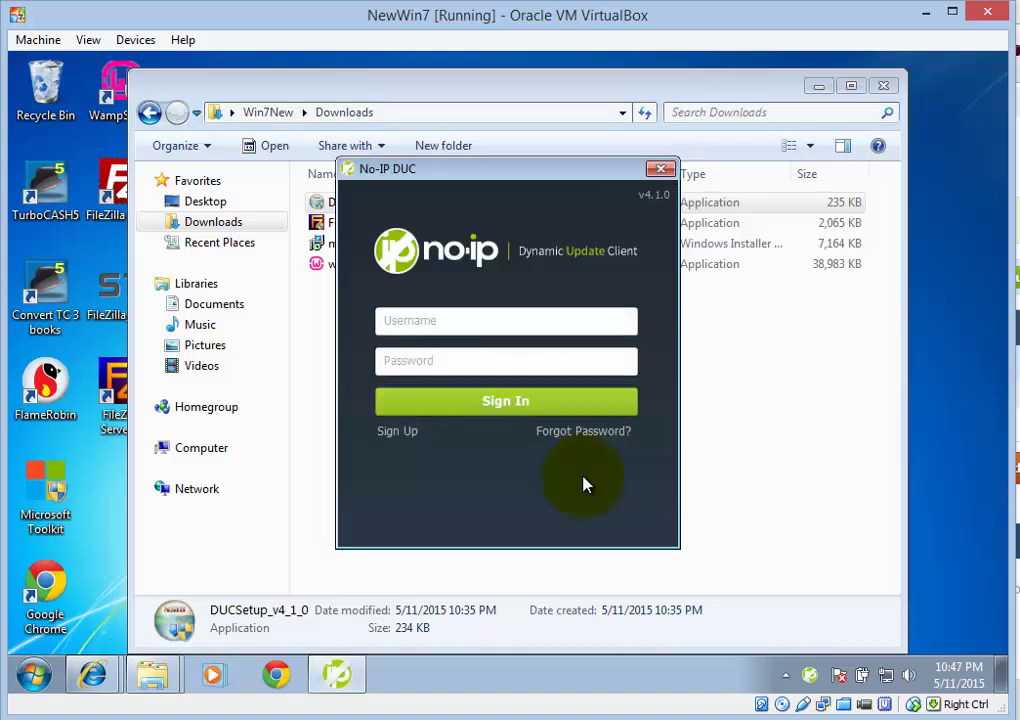
Sign in to No-IP DUC with the account username
left_click(554, 323)
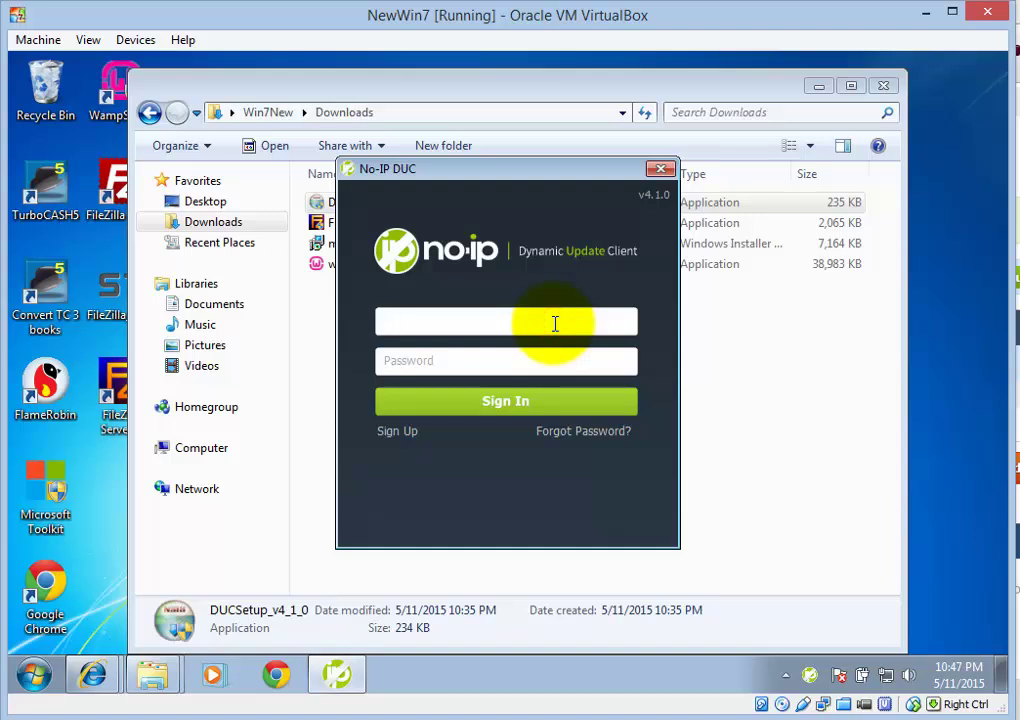
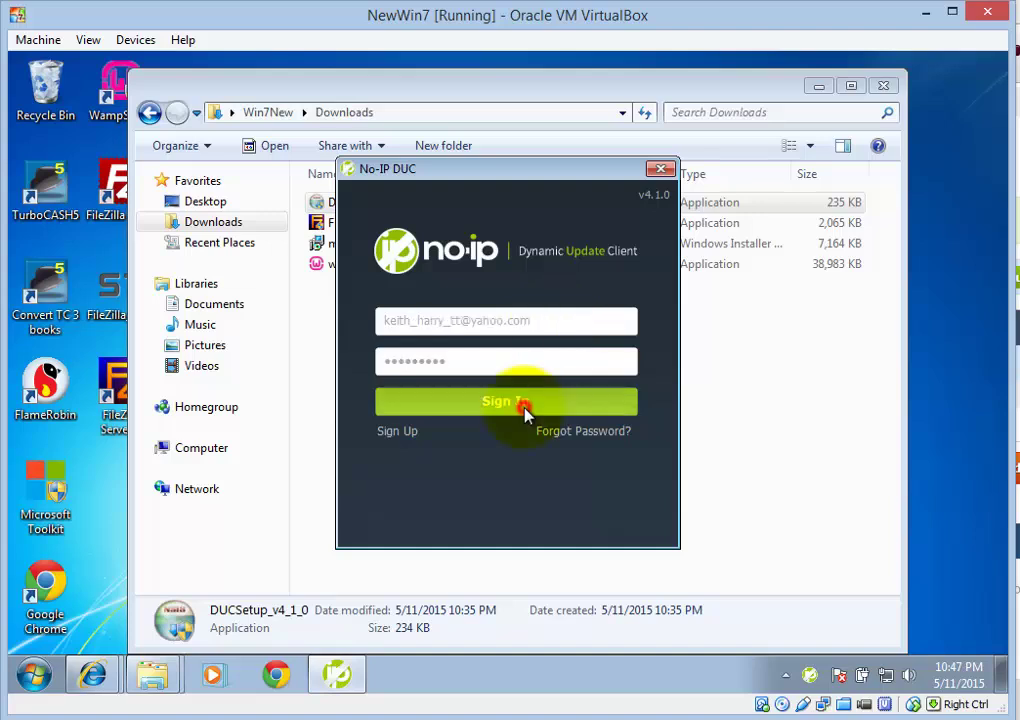
left_click(519, 405)
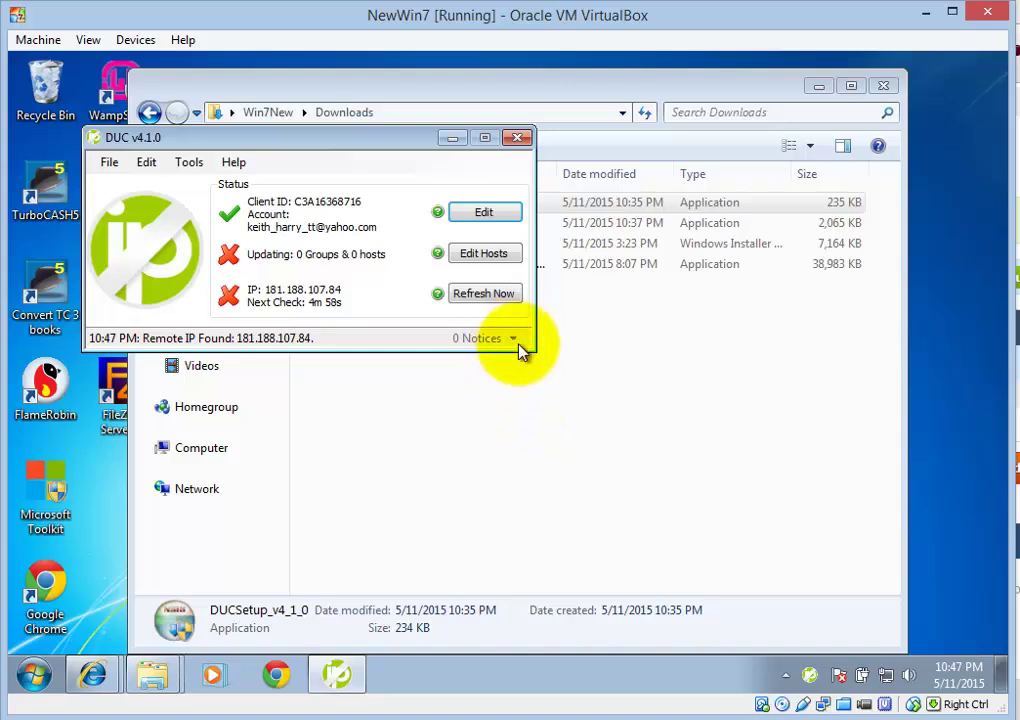
Tick the myftp.org host in Edit Hosts and save so DUC updates it
left_click(504, 256)
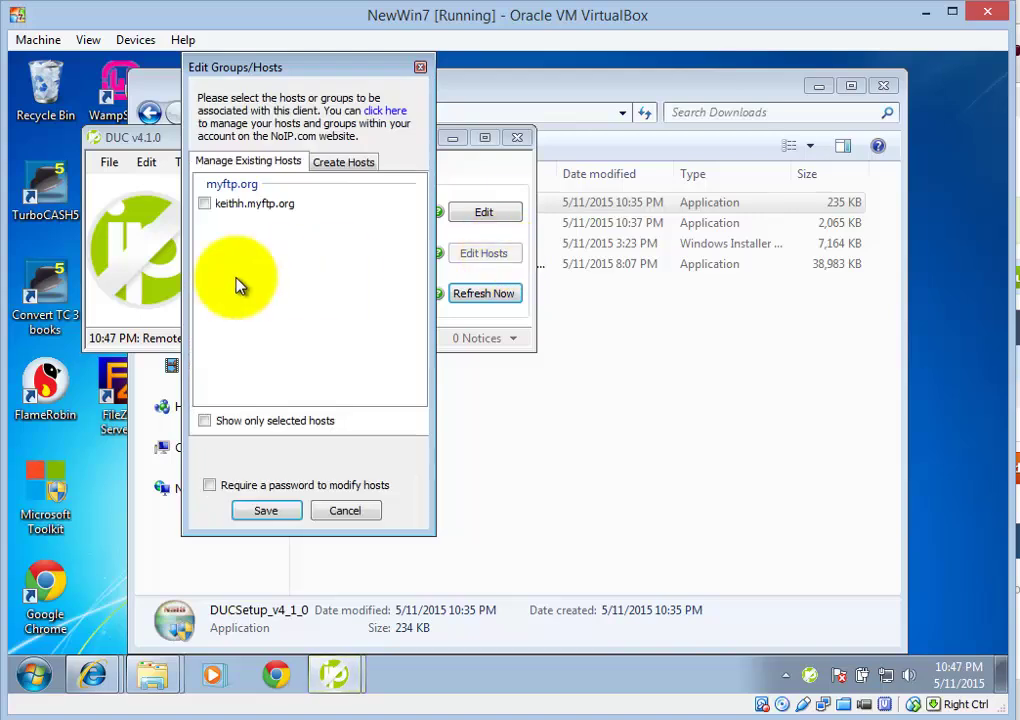
left_click(206, 205)
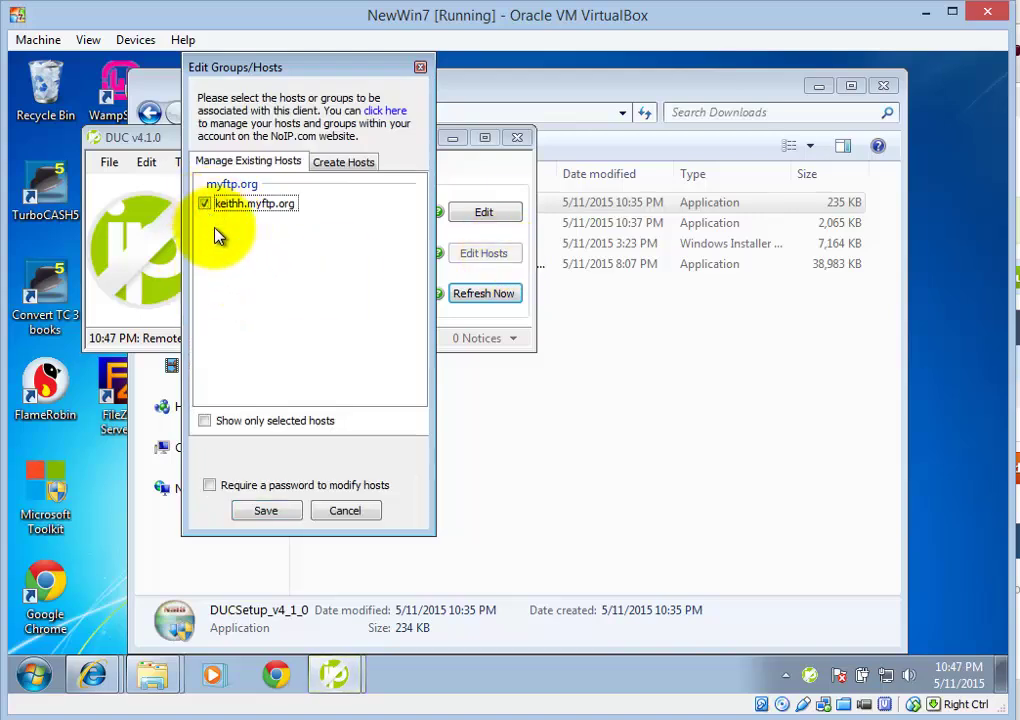
left_click(266, 512)
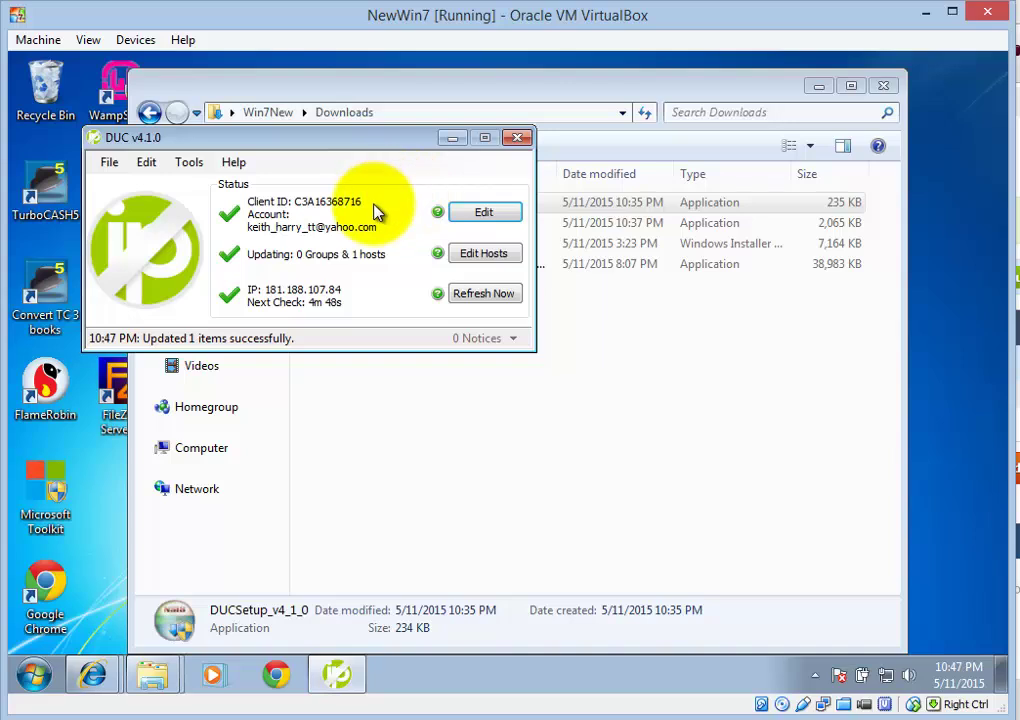
Open a new blank tab in the No-IP Internet Explorer window, then reopen DUC's host list
left_click(451, 141)
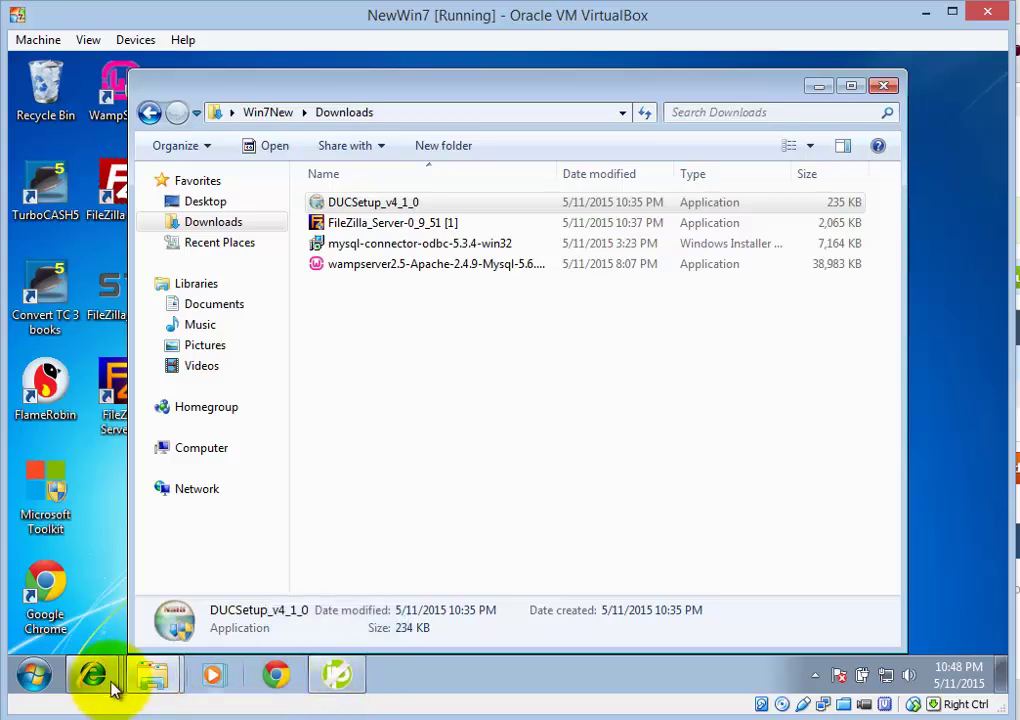
mouse_move(96, 683)
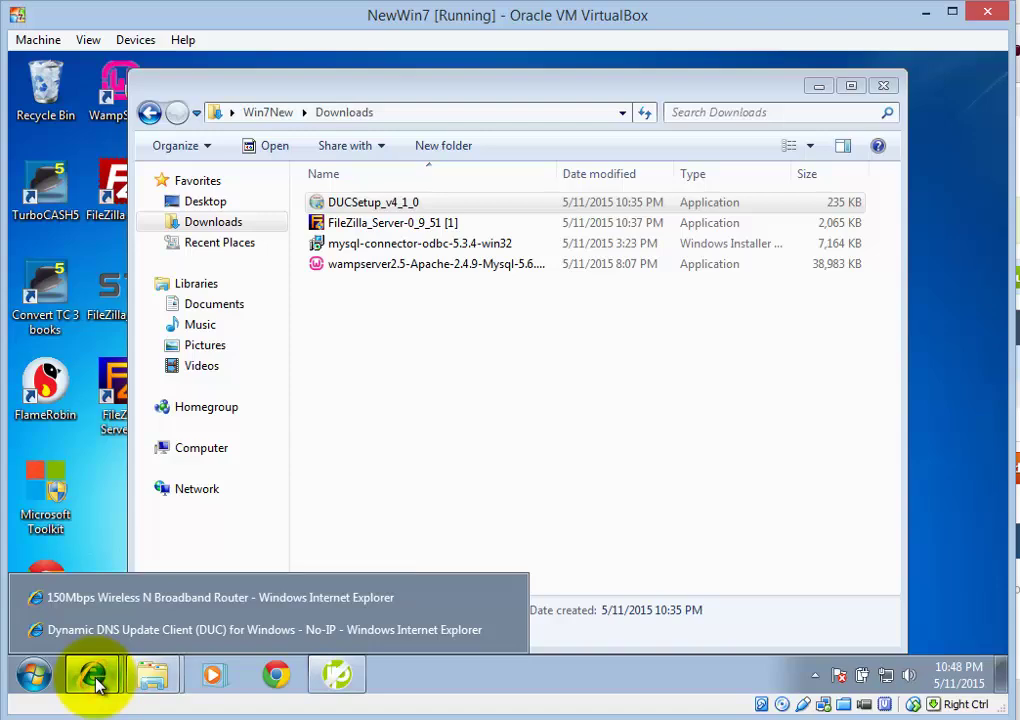
left_click(155, 632)
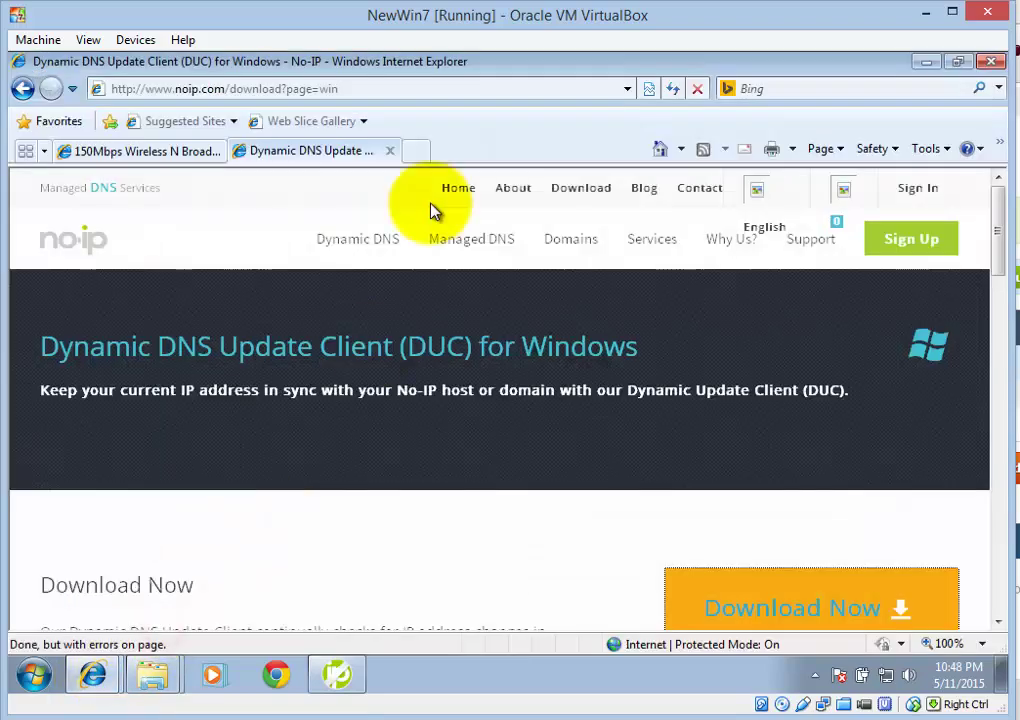
left_click(415, 150)
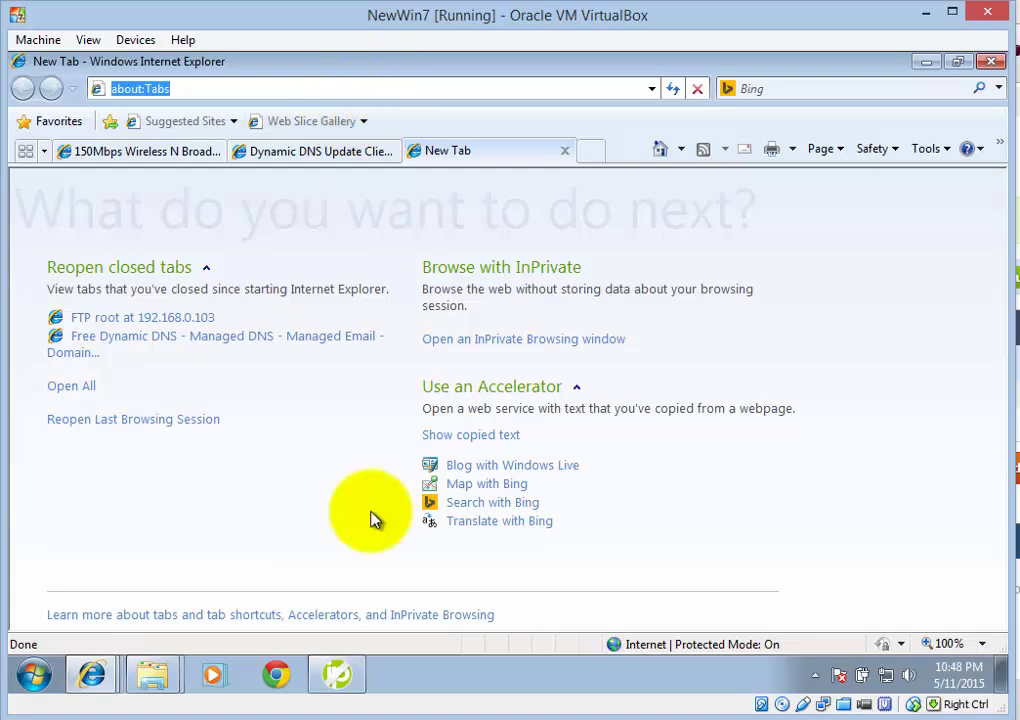
left_click(343, 688)
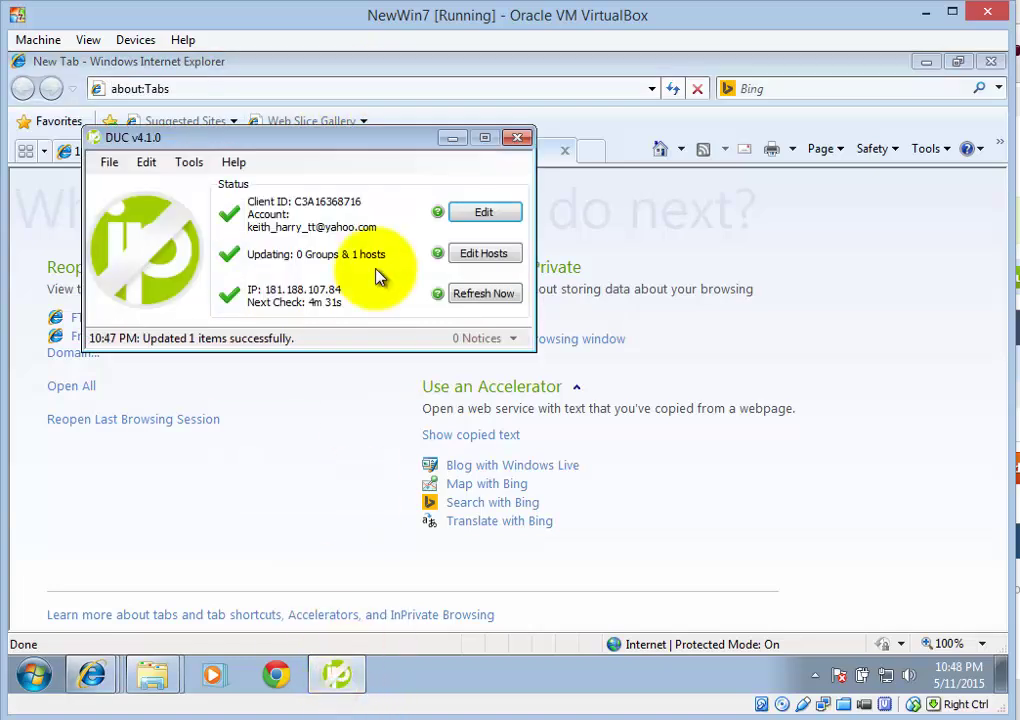
left_click(488, 256)
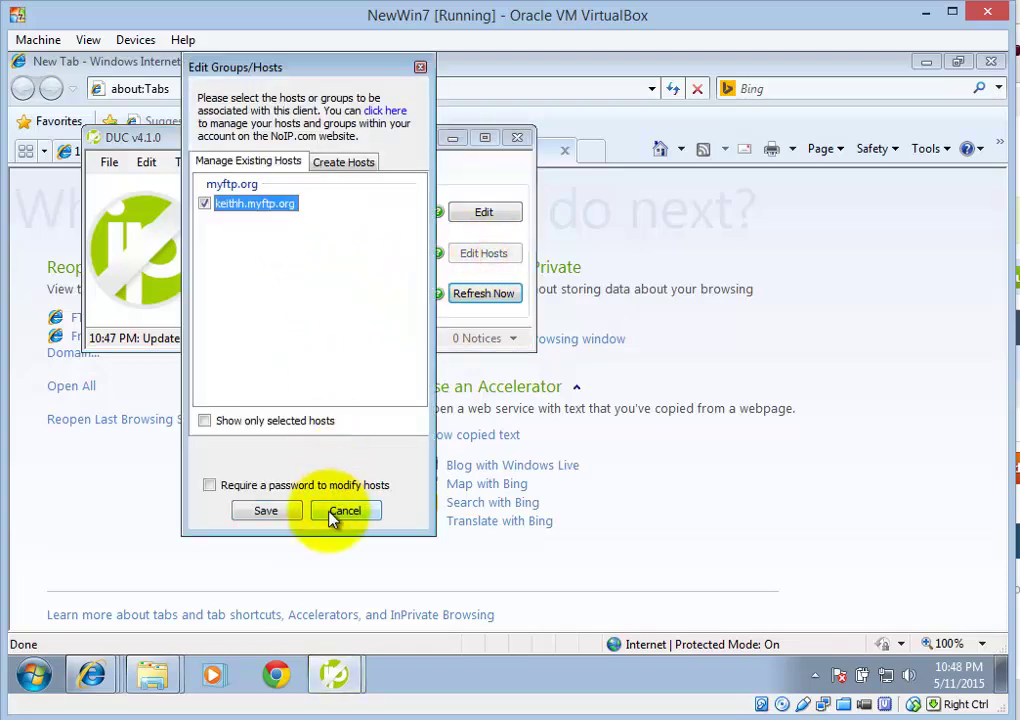
Cancel the host list and try the myftp.org hostname's FTP address on port 21 in Internet Explorer
left_click(345, 510)
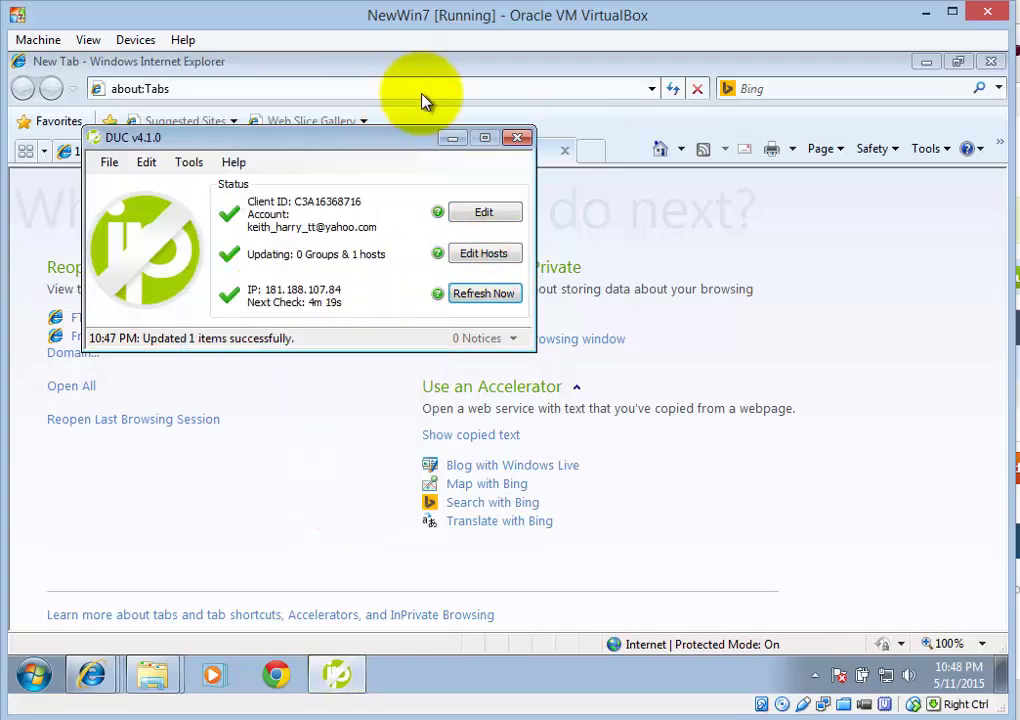
left_click(421, 89)
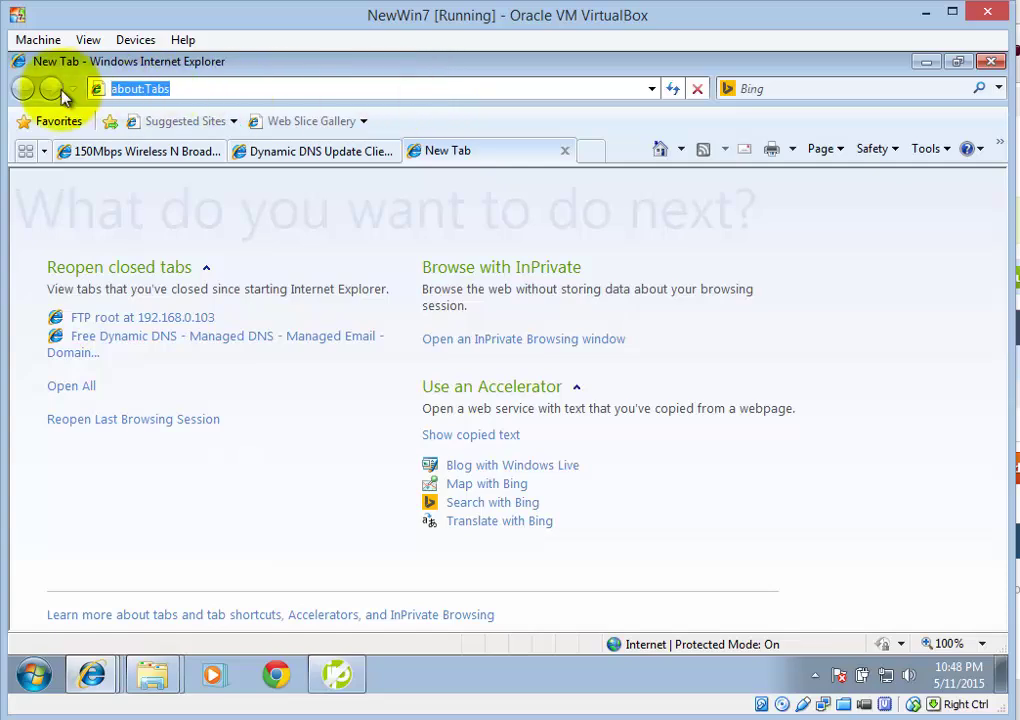
type("ft")
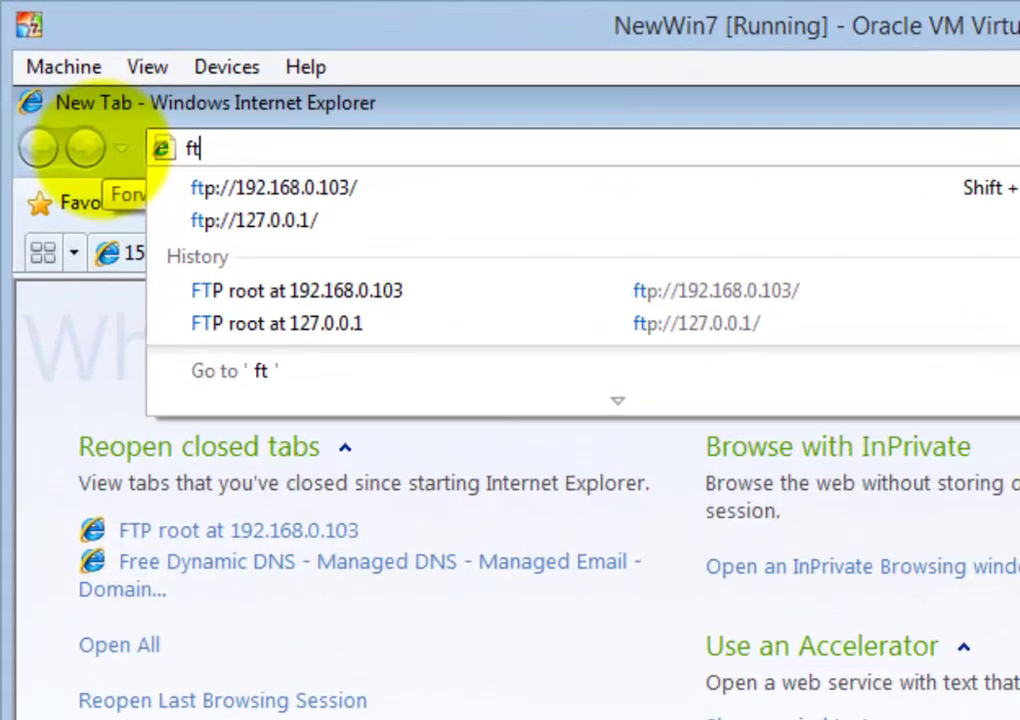
type("p://")
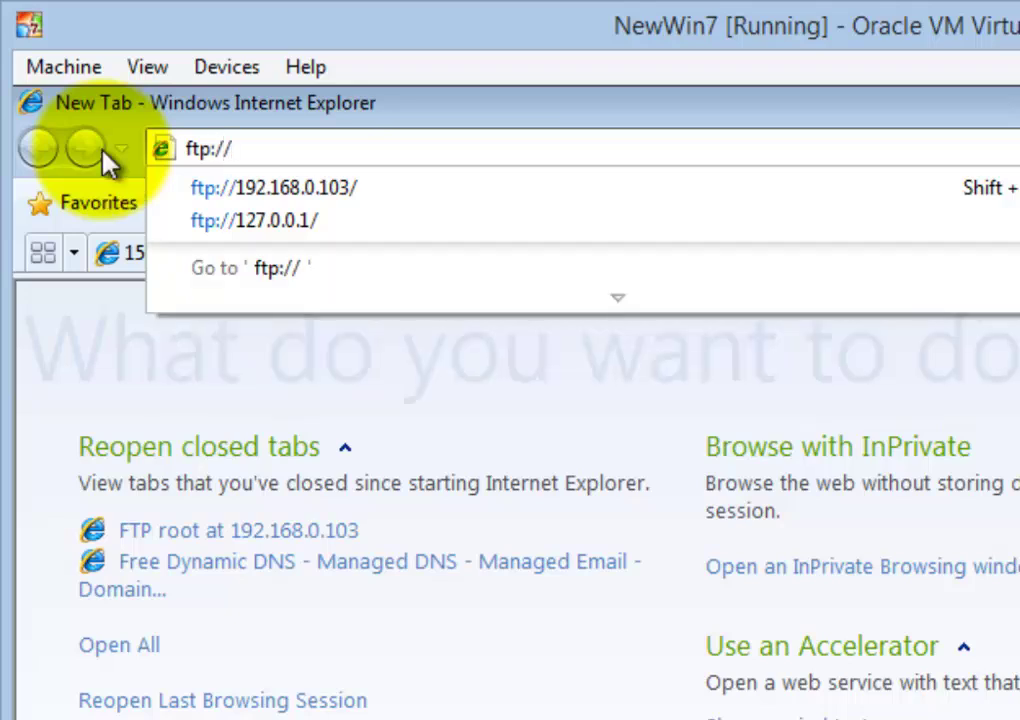
type("keithh")
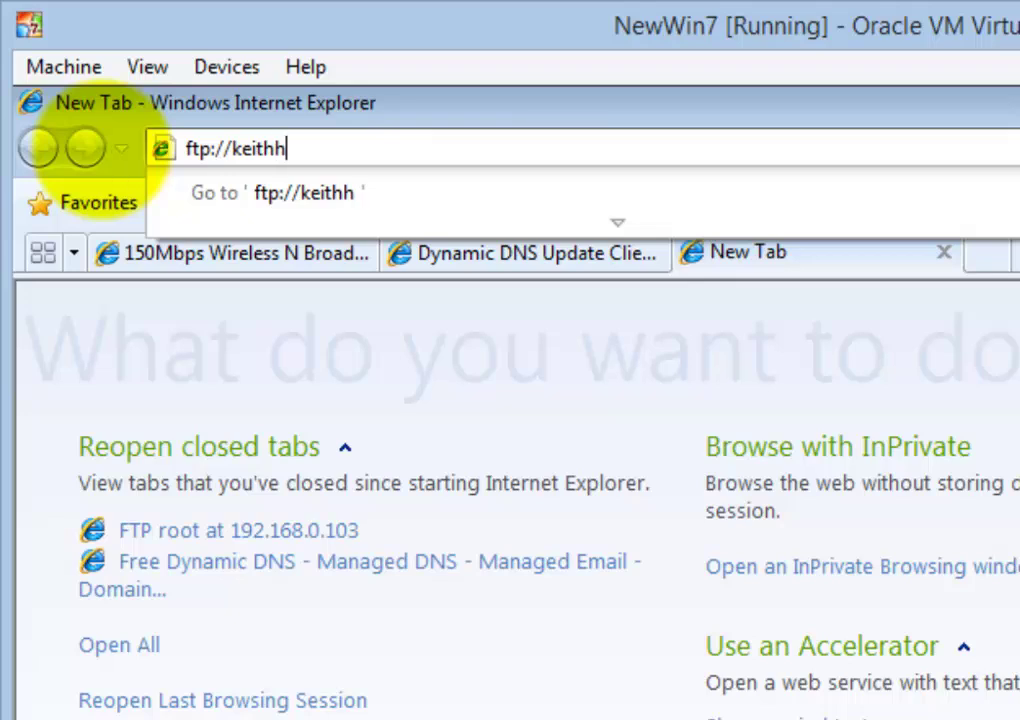
type(".myftp.")
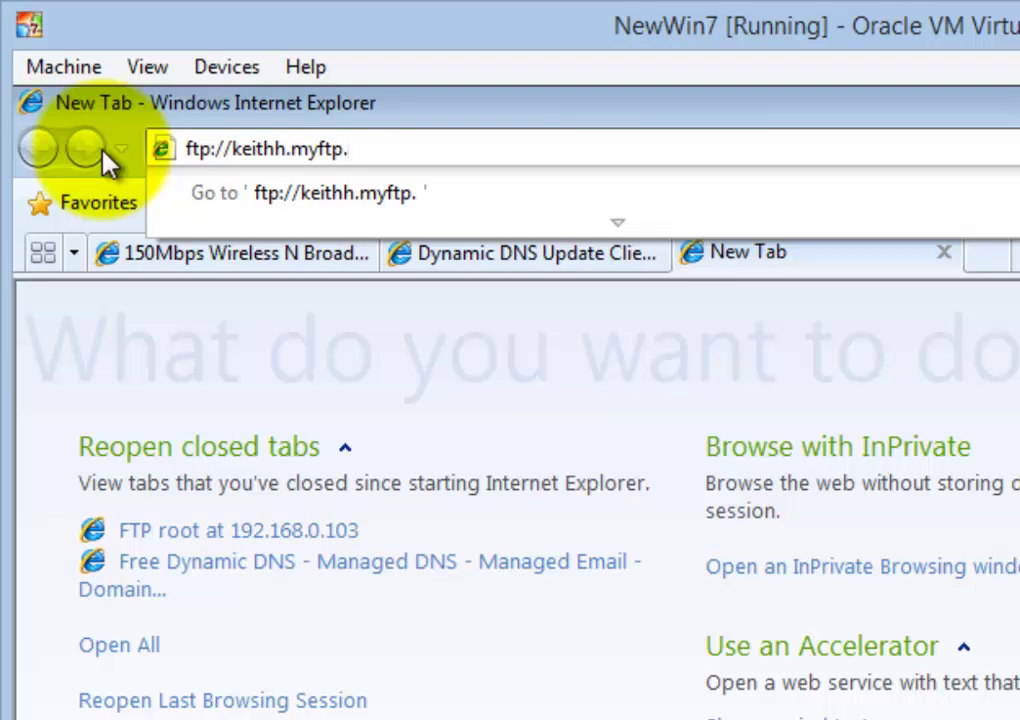
type("org")
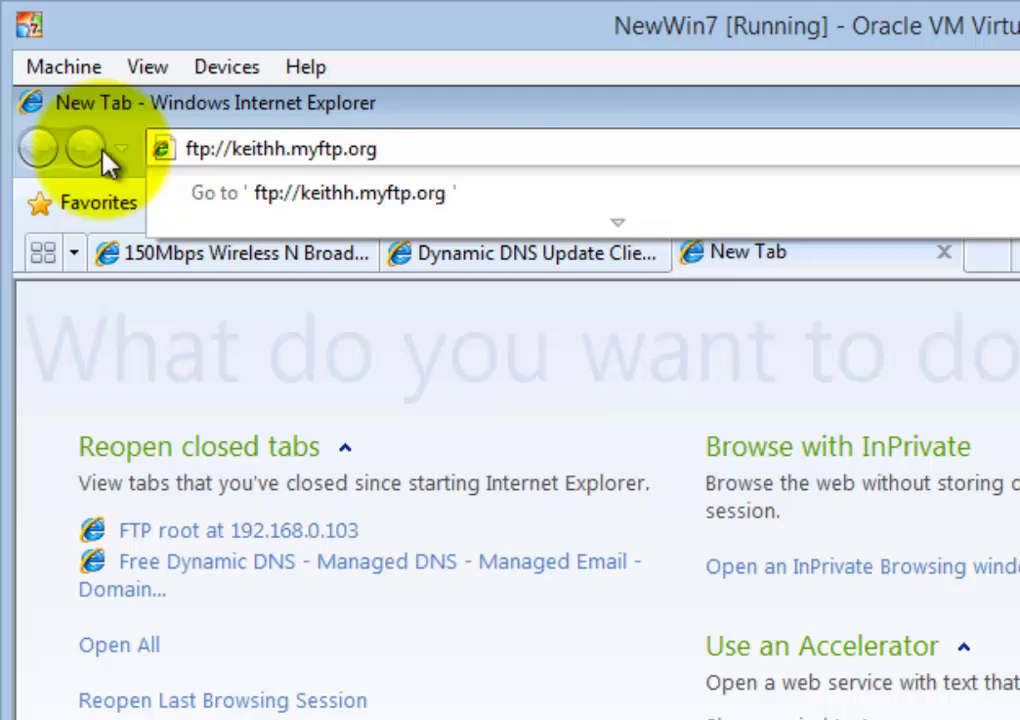
type(":21")
key("Return")
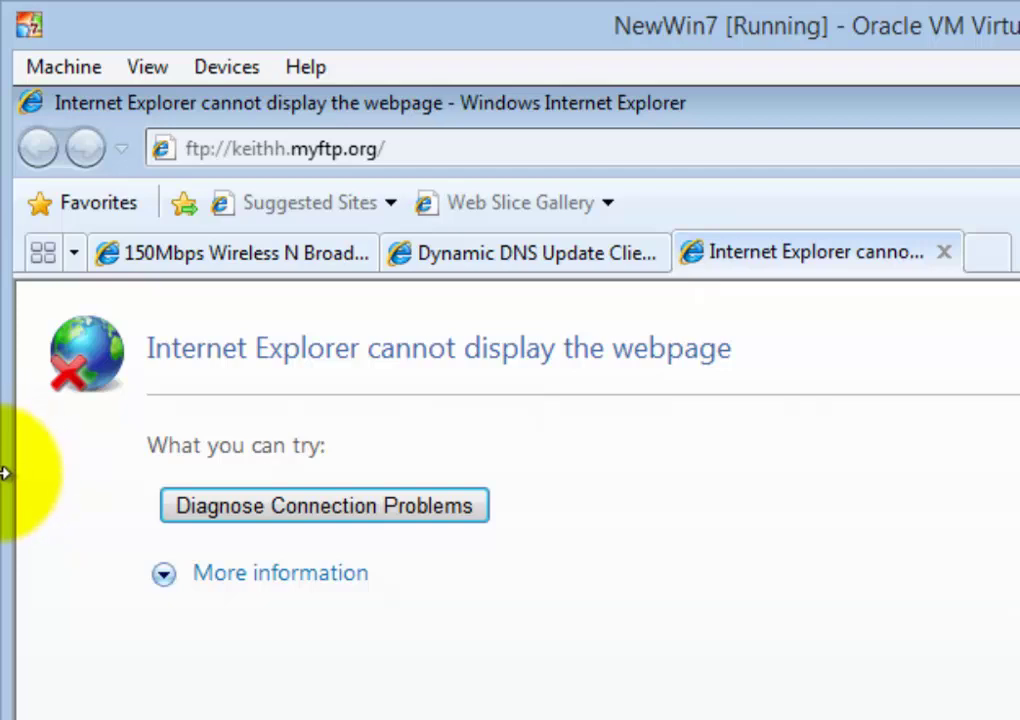
Leave the remote desktop and return to the NewWin7 VM showing the WAMPSERVER homepage
left_click(800, 718)
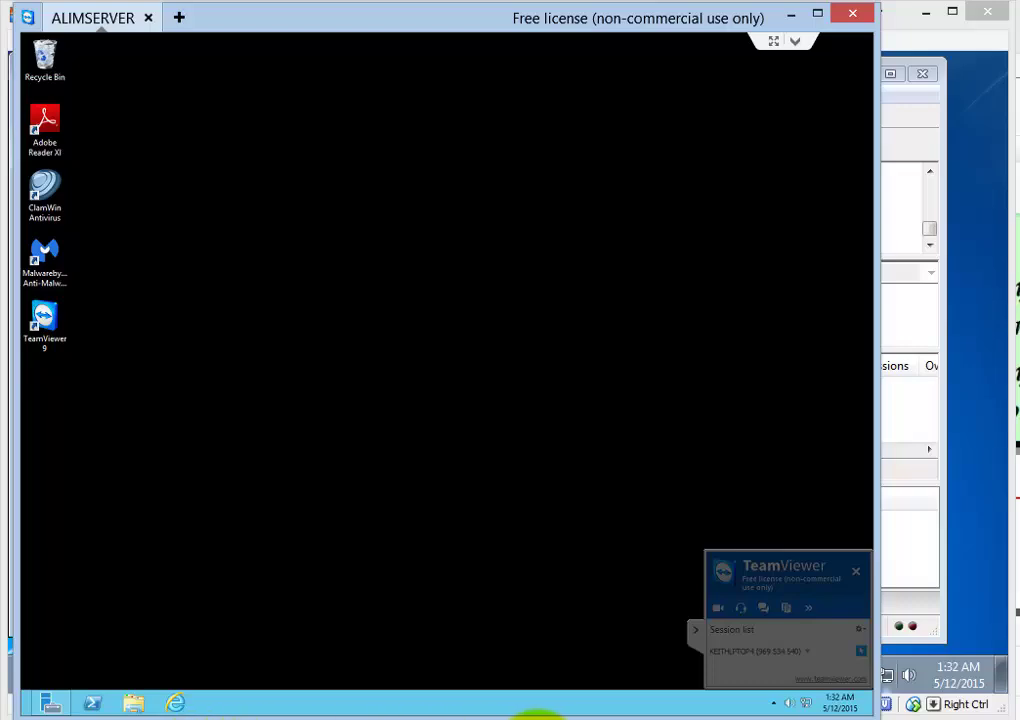
mouse_move(688, 712)
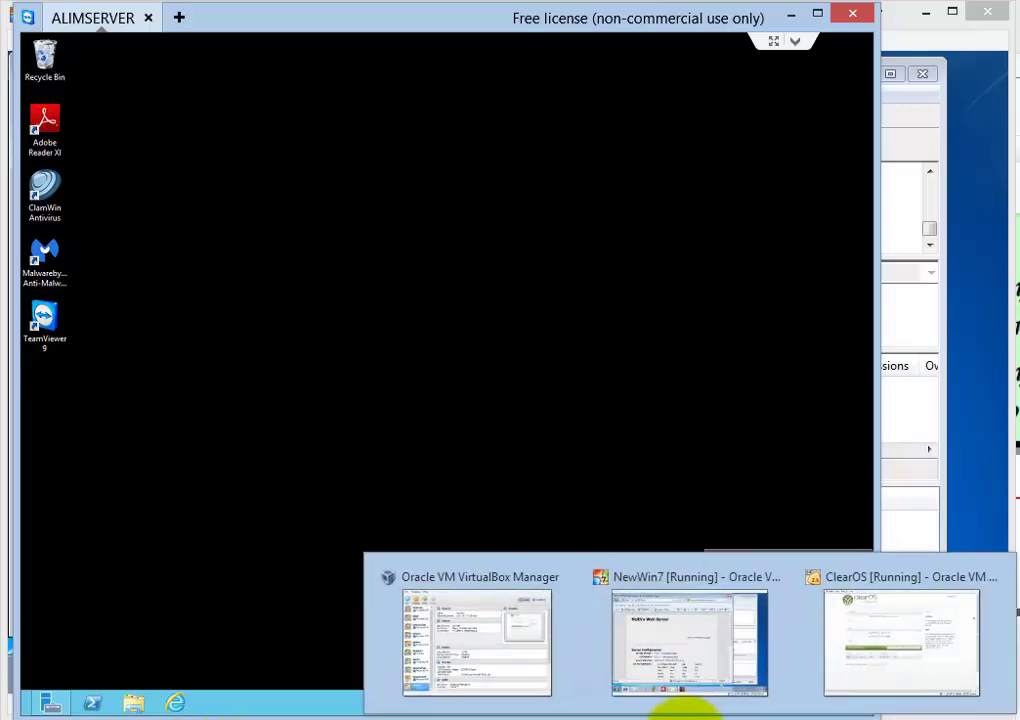
left_click(731, 673)
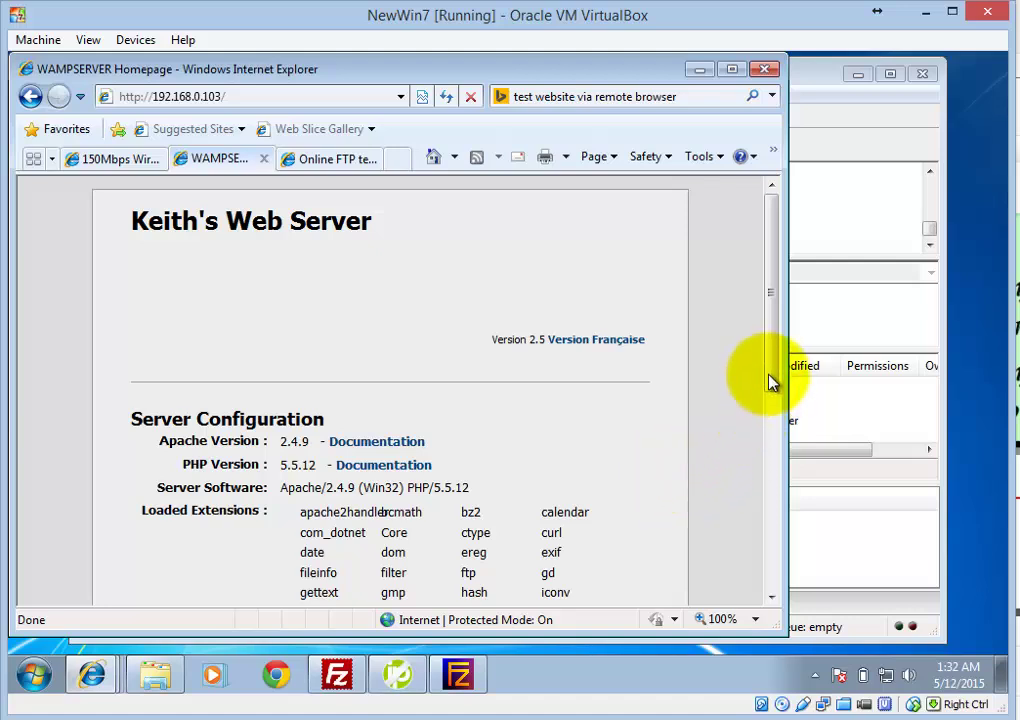
left_click_drag(770, 383, 770, 417)
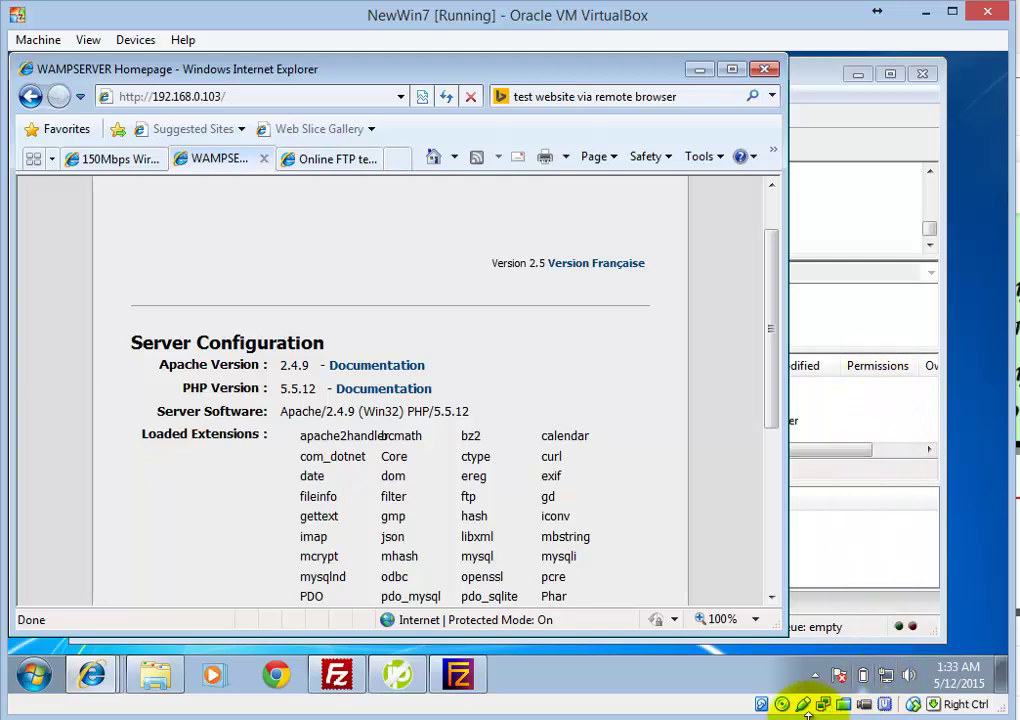
mouse_move(690, 714)
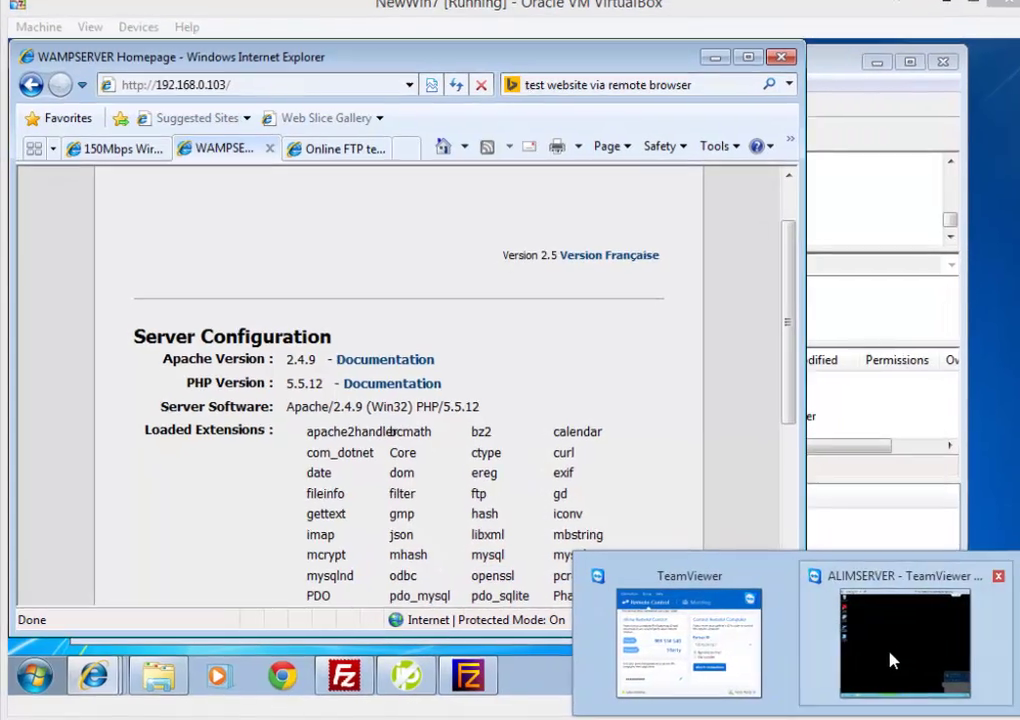
In the remote server's TeamViewer session, open a browser and load the myftp.org FTP root
left_click(880, 652)
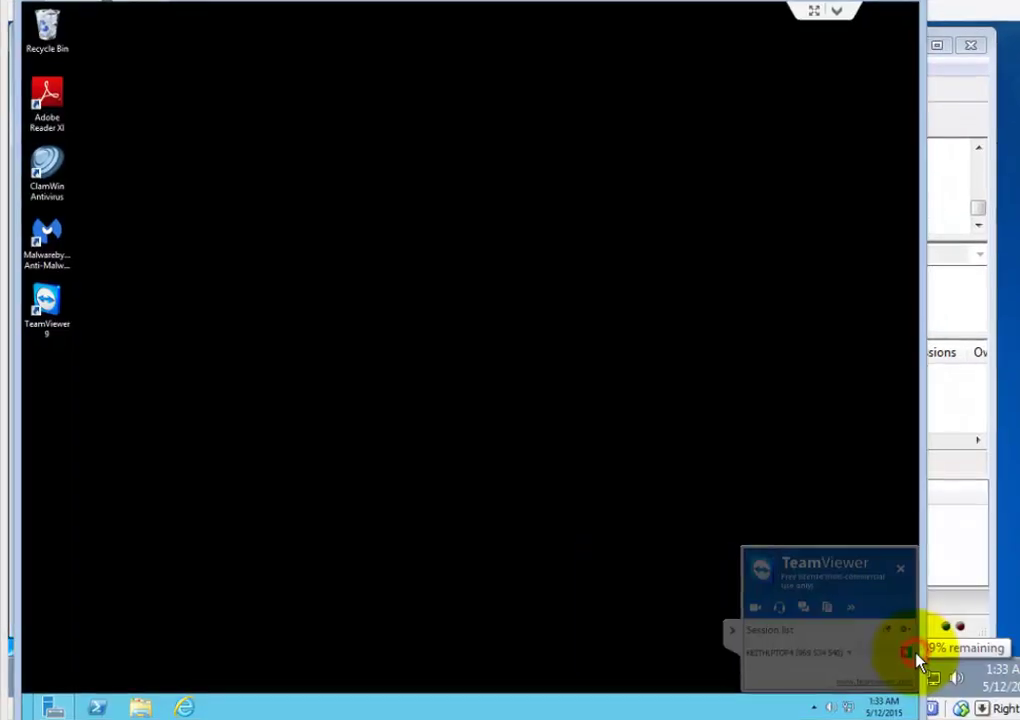
left_click(185, 708)
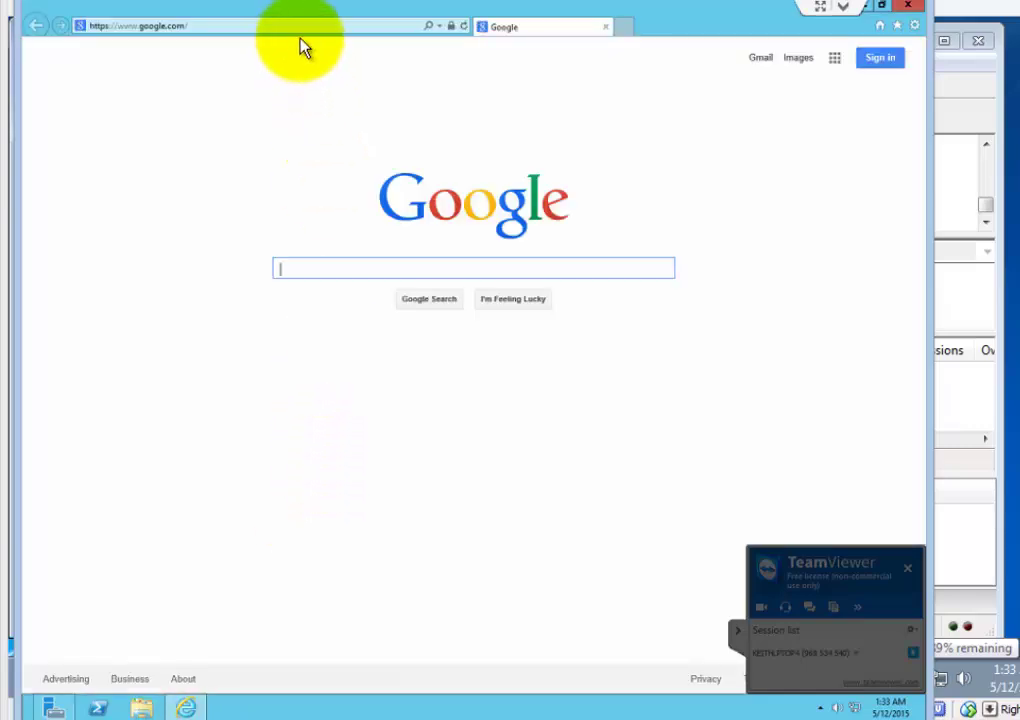
left_click(441, 27)
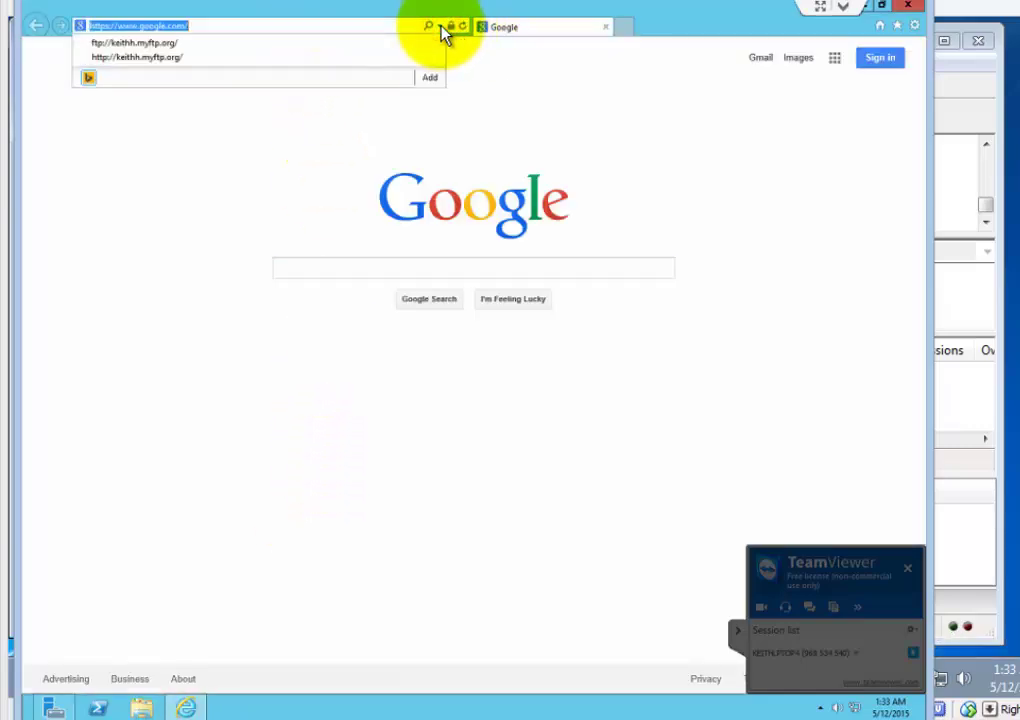
left_click(164, 44)
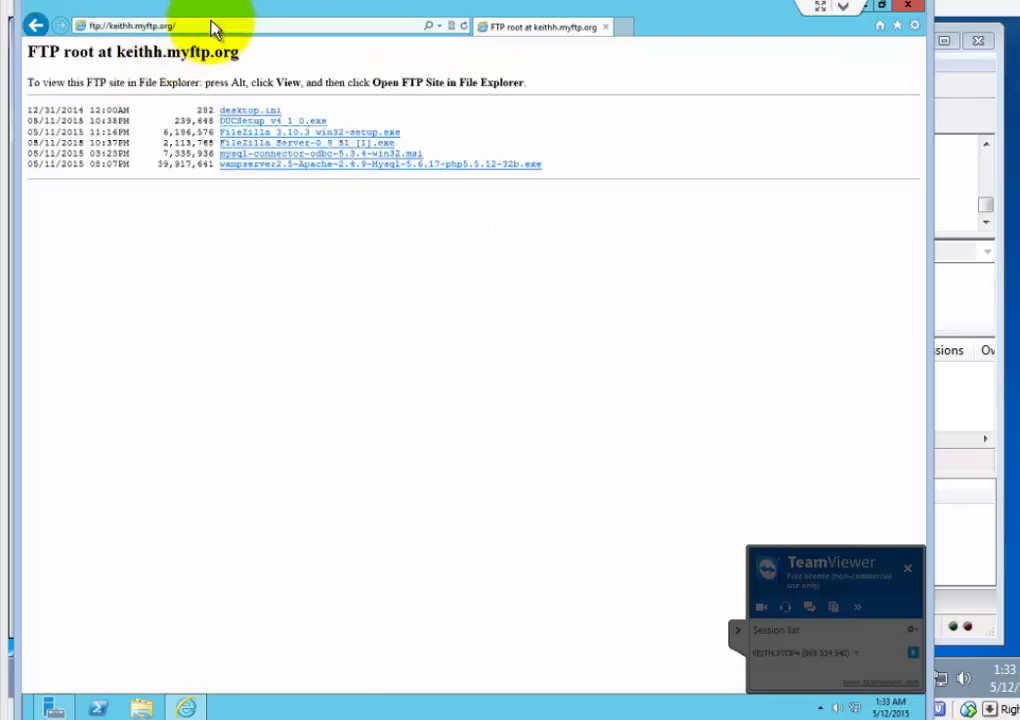
Replace the address with the myftp.org FTP address on port 21 and reload the six-file listing
left_click(178, 29)
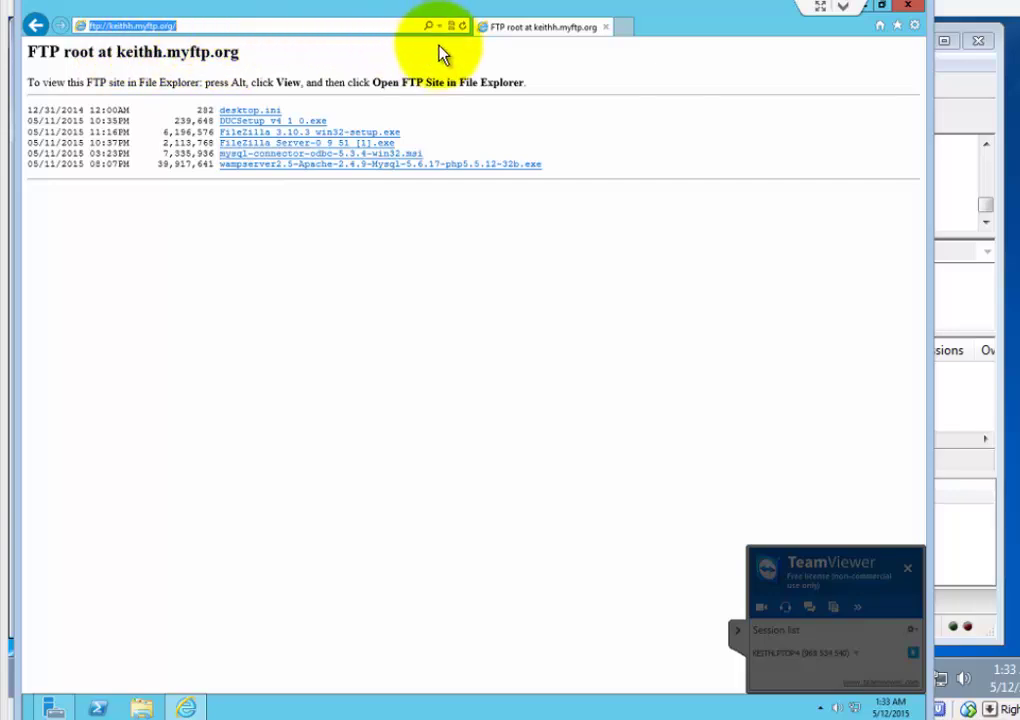
left_click(192, 26)
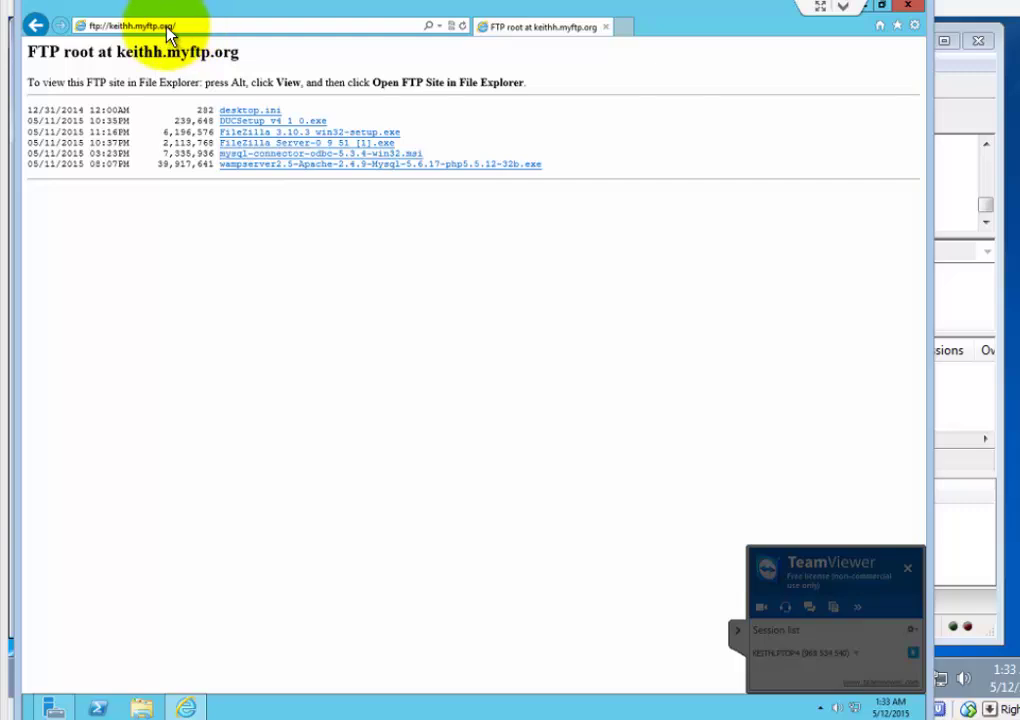
left_click(177, 27)
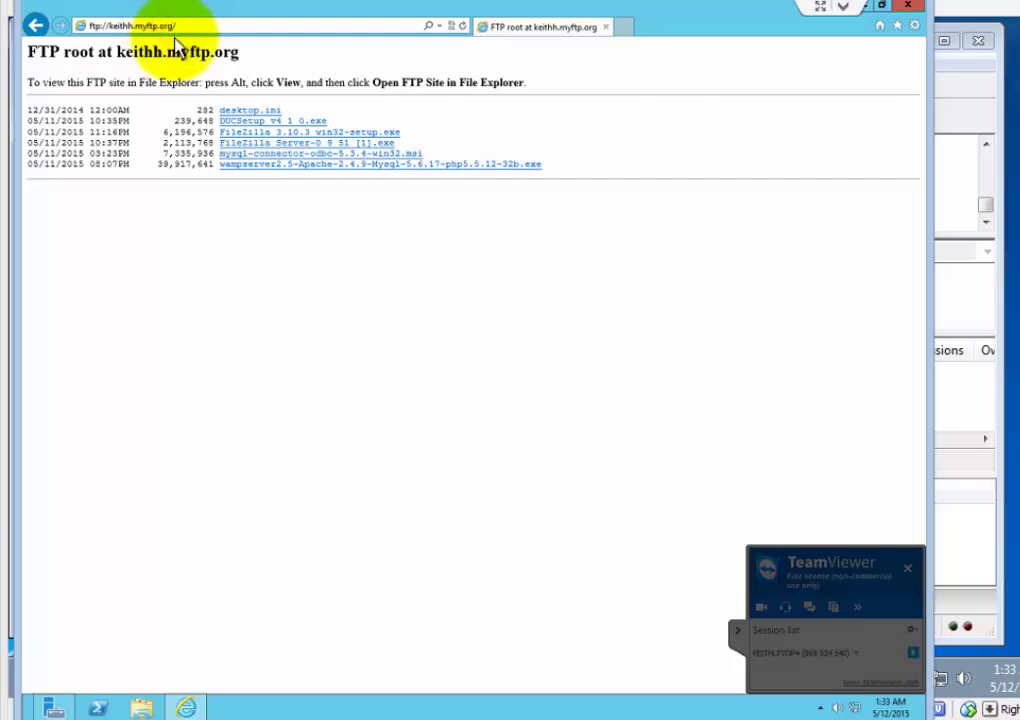
key("BackSpace")
key("BackSpace")
key("BackSpace")
key("BackSpace")
key("BackSpace")
key("BackSpace")
key("BackSpace")
key("BackSpace")
key("BackSpace")
key("BackSpace")
key("BackSpace")
key("BackSpace")
key("BackSpace")
key("BackSpace")
key("BackSpace")
key("BackSpace")
key("BackSpace")
key("BackSpace")
key("BackSpace")
key("BackSpace")
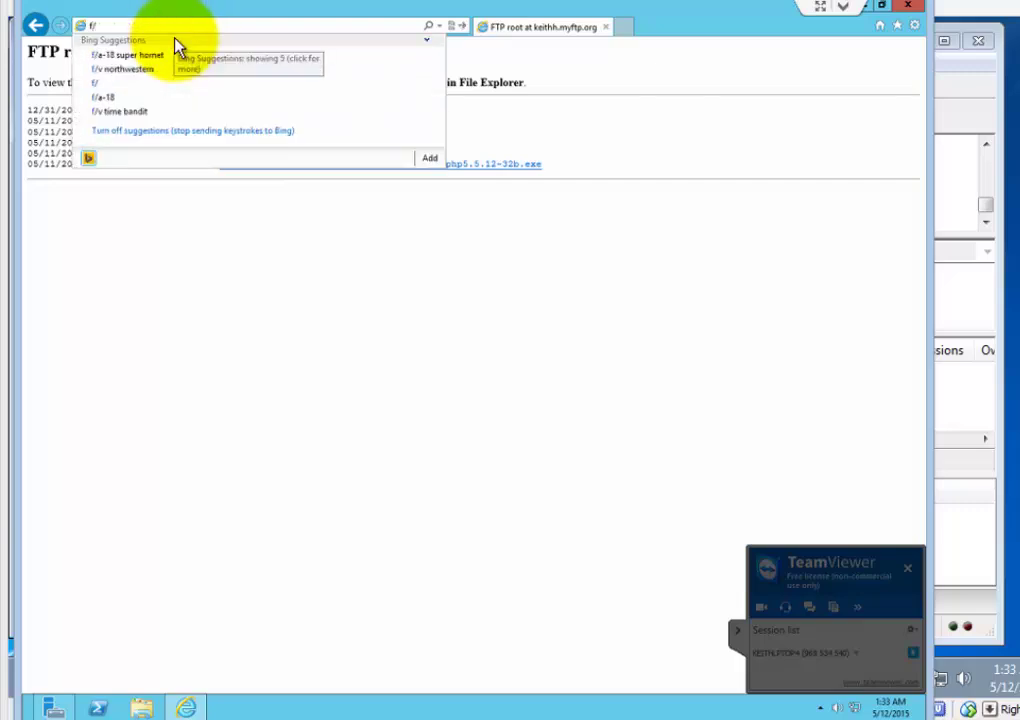
key("BackSpace")
key("BackSpace")
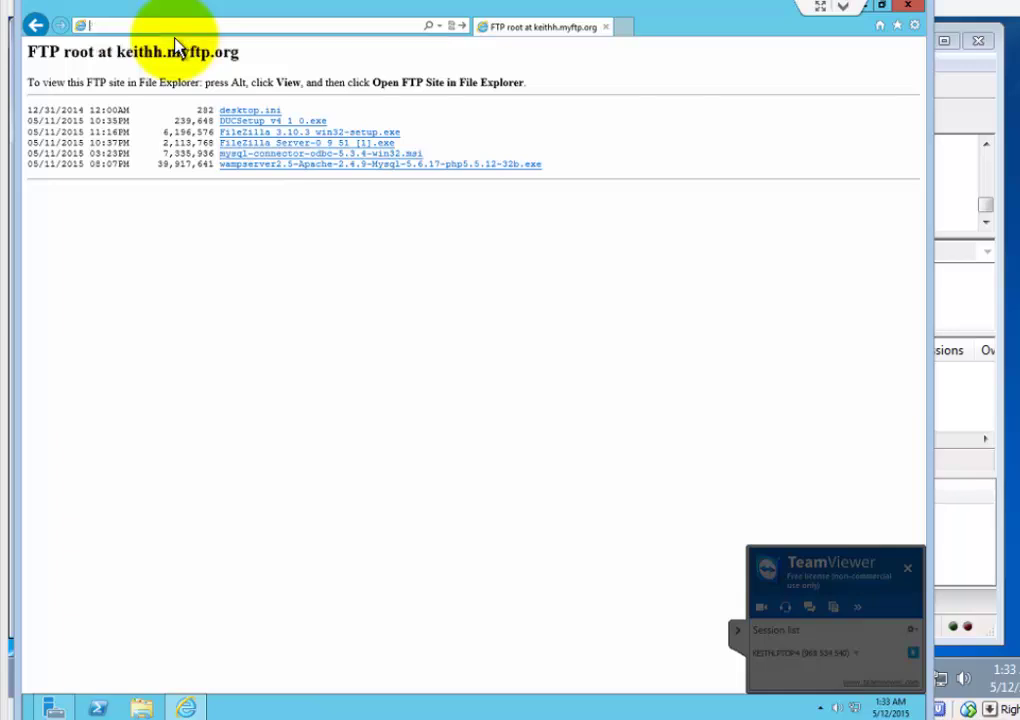
type("ftp")
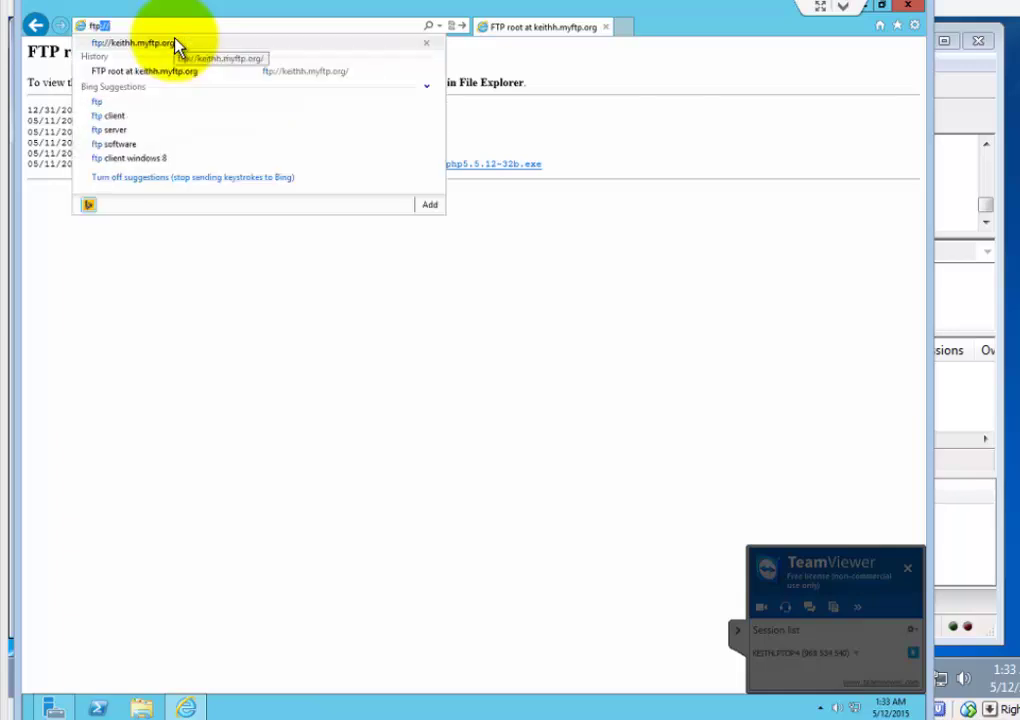
type(":")
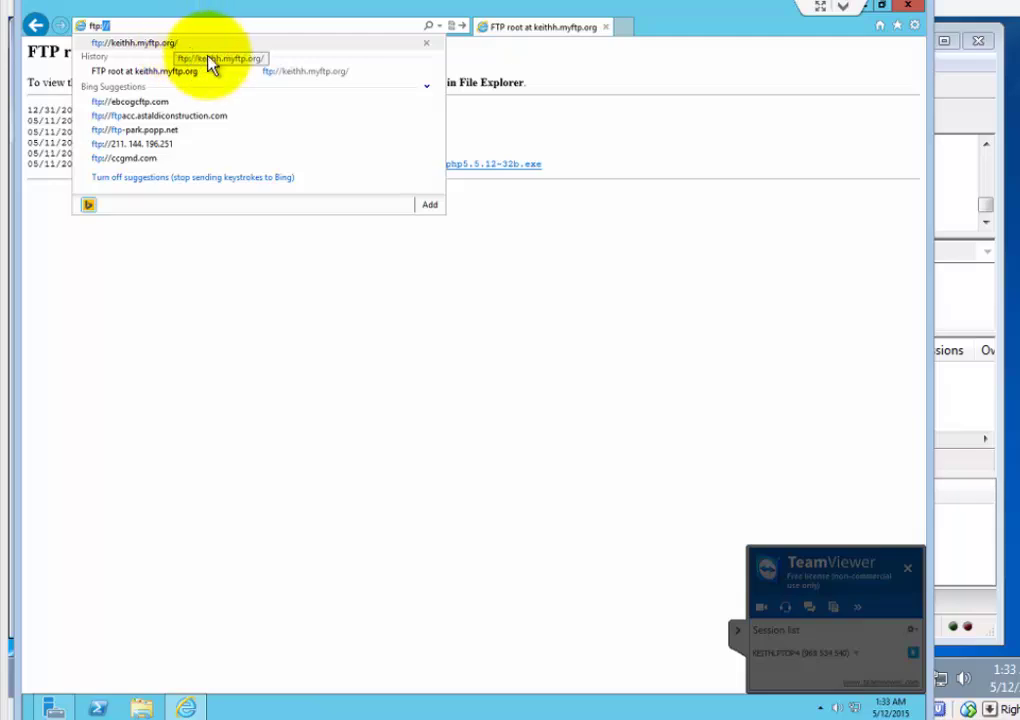
type("//")
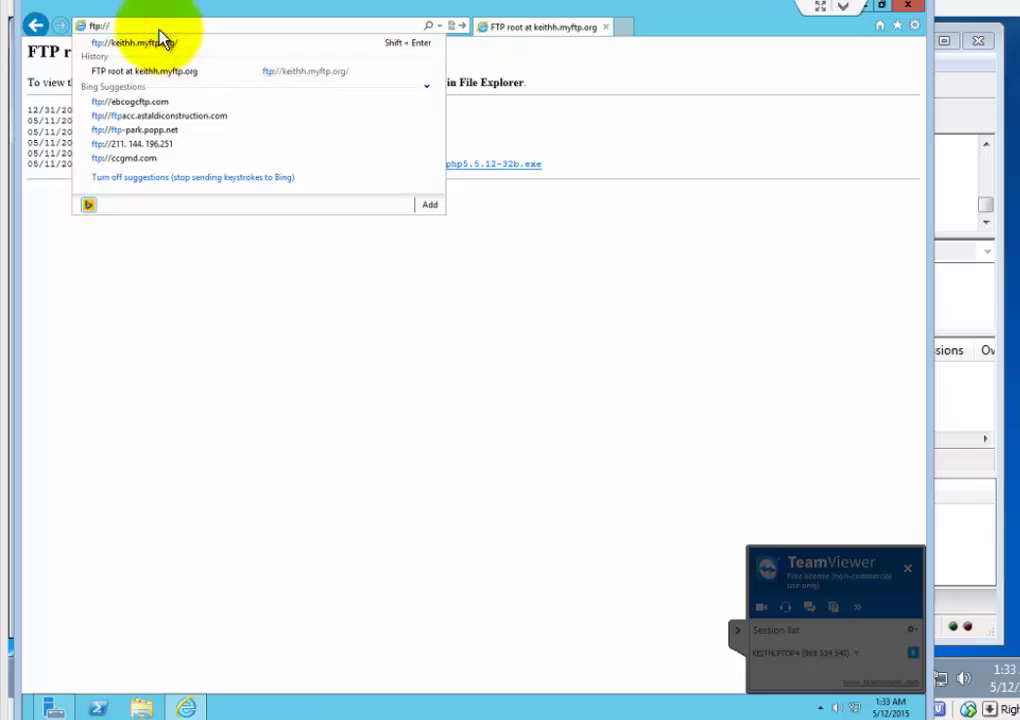
type("keithh")
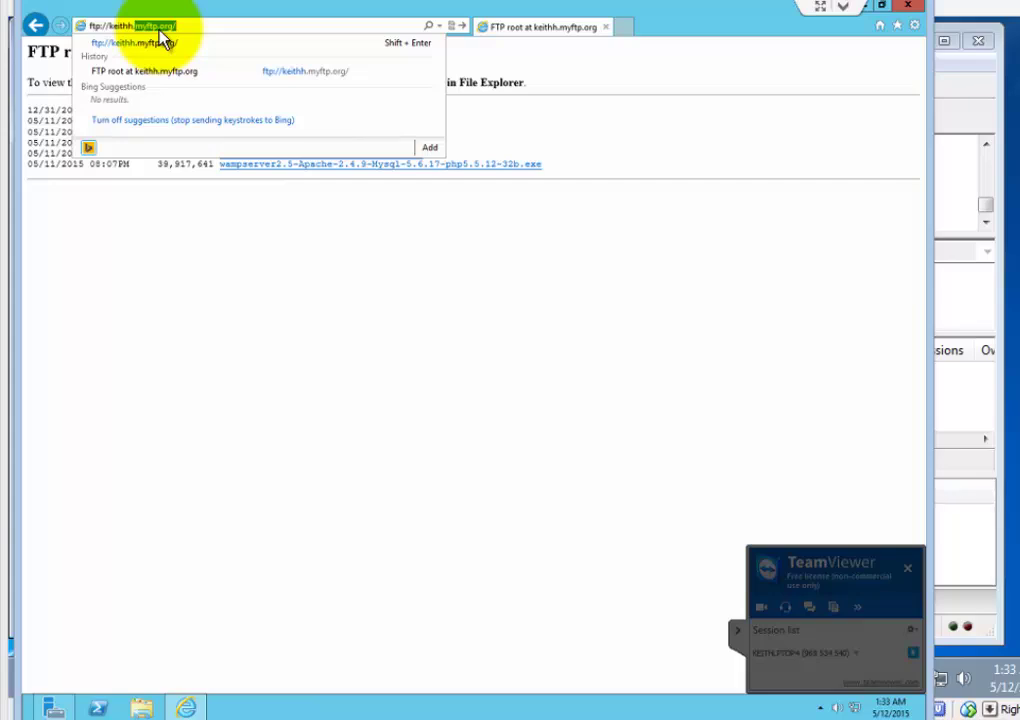
type(".myftp.org:21")
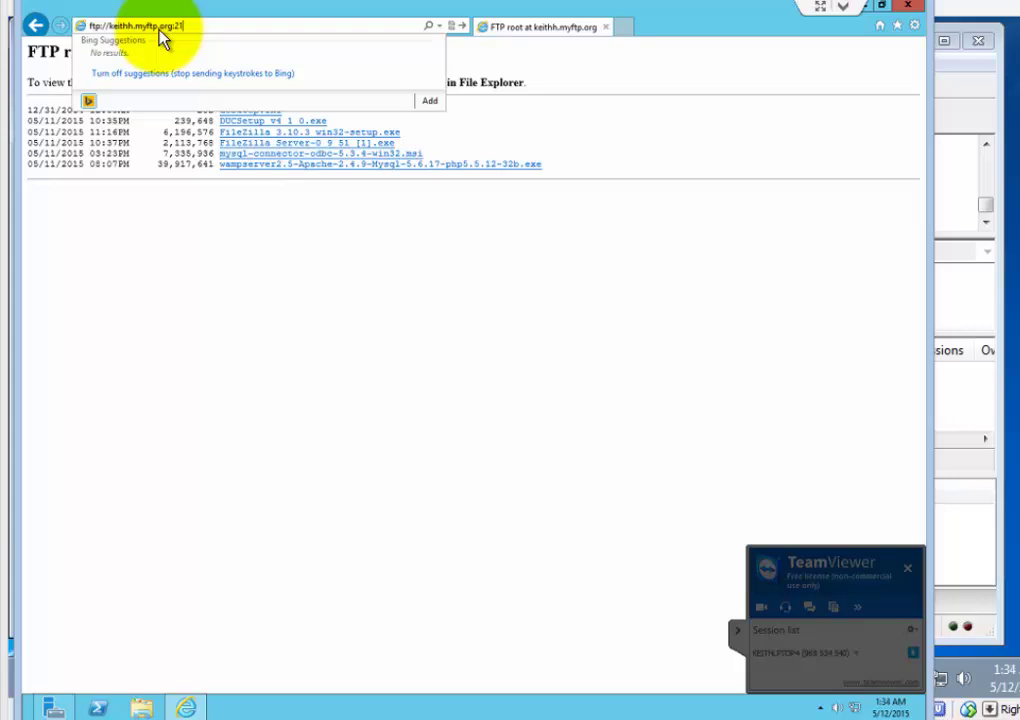
key("Return")
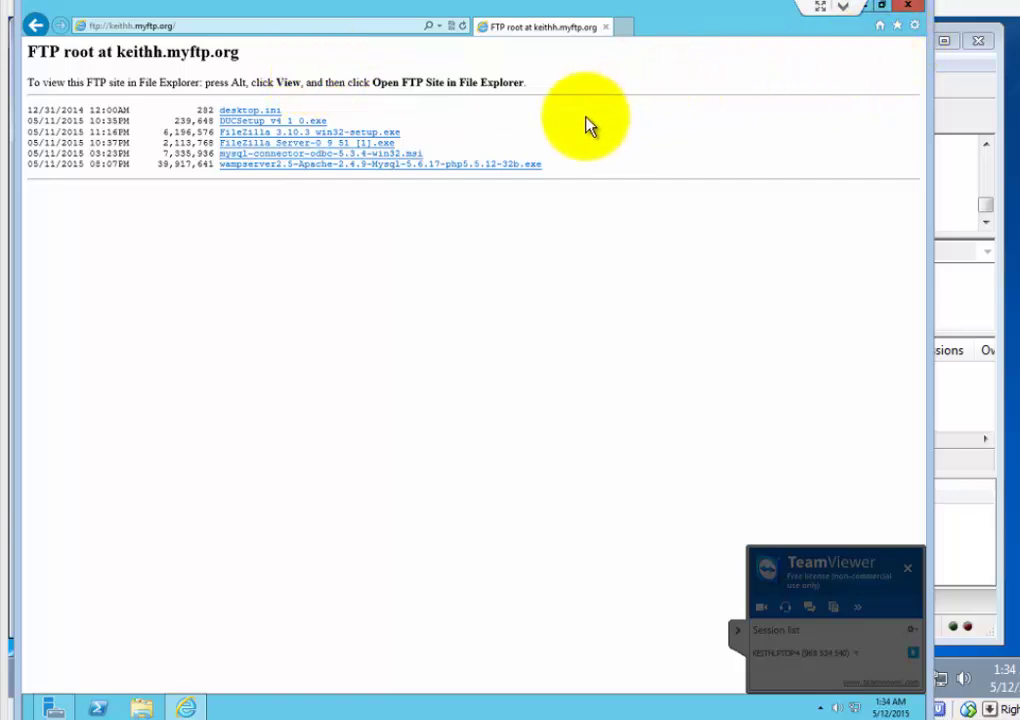
left_click(608, 128)
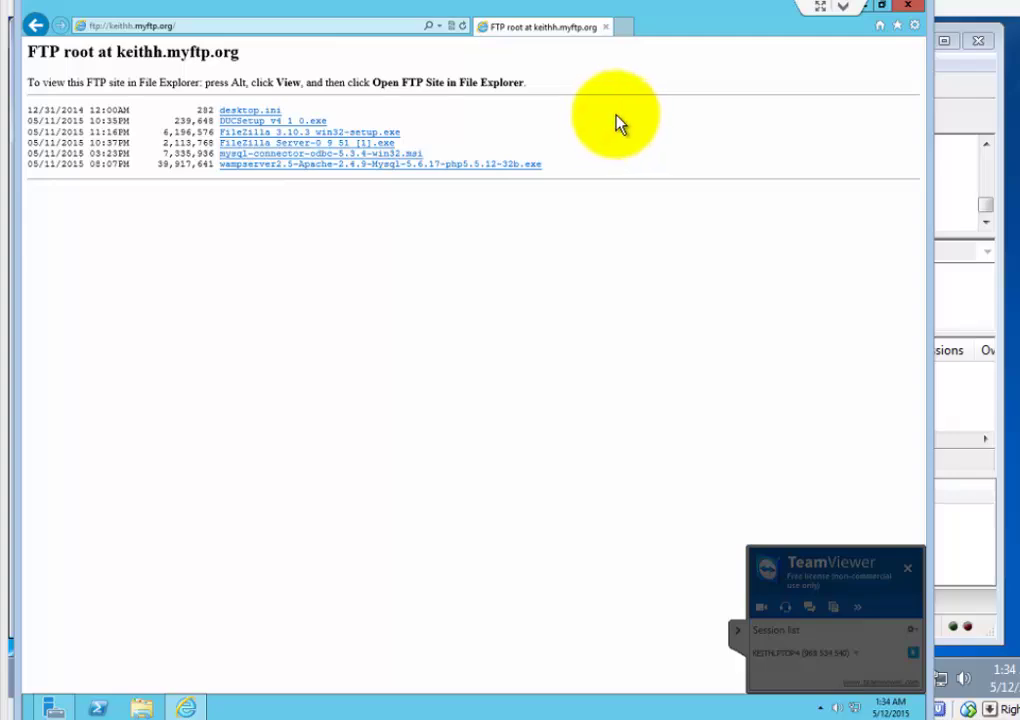
left_click(225, 26)
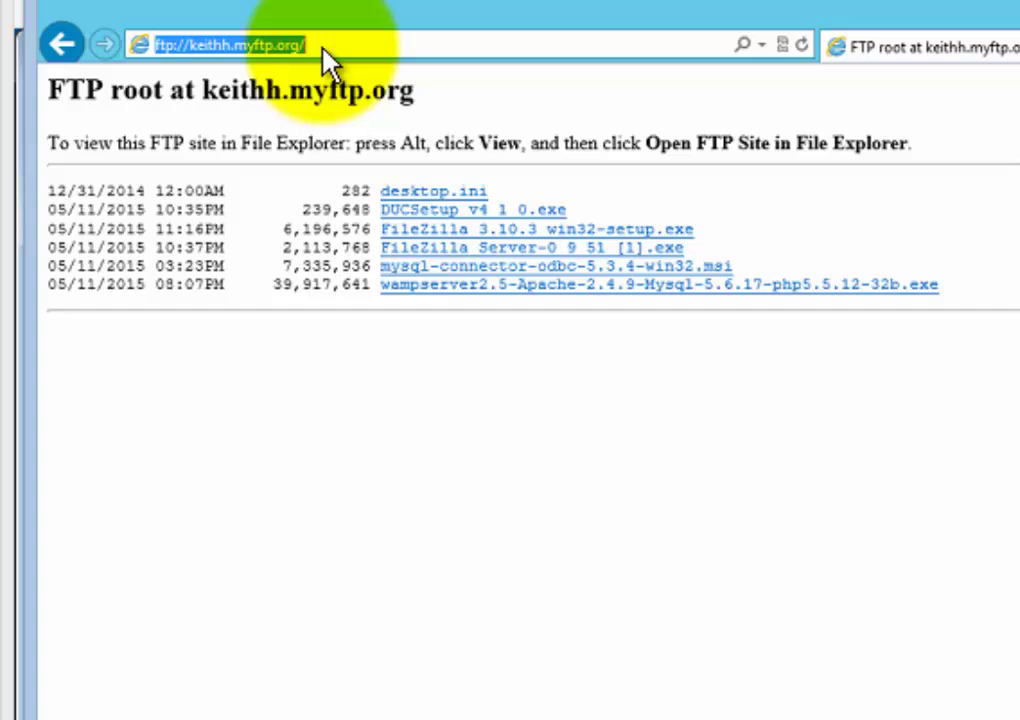
left_click(322, 48)
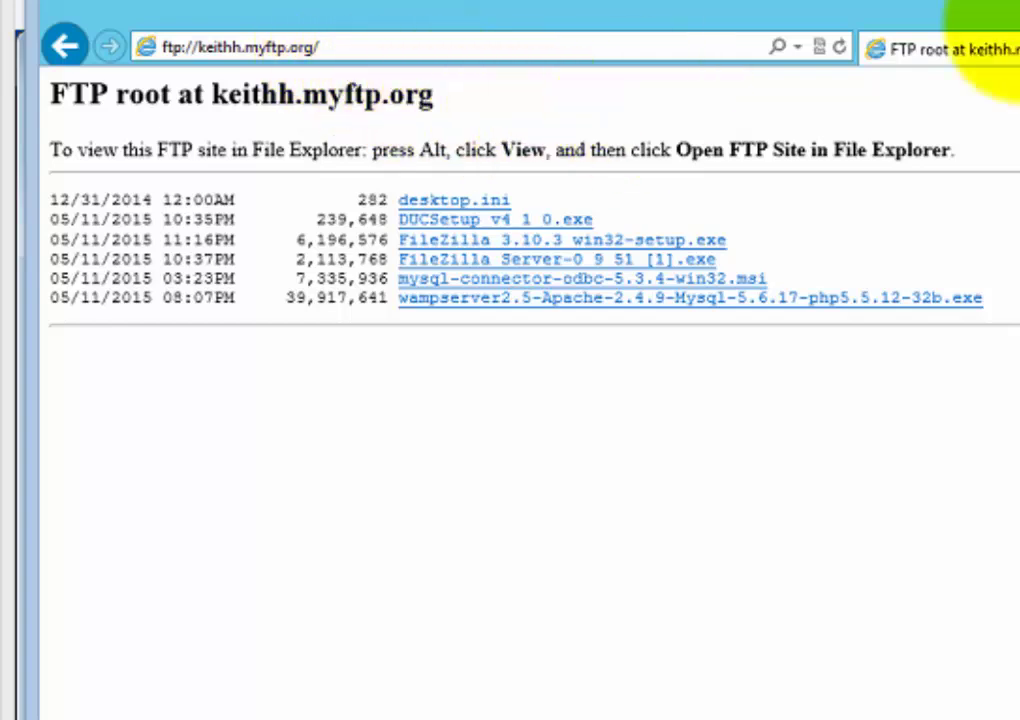
In a new remote browser tab, load the myftp.org hostname over http as a web page
left_click(1018, 49)
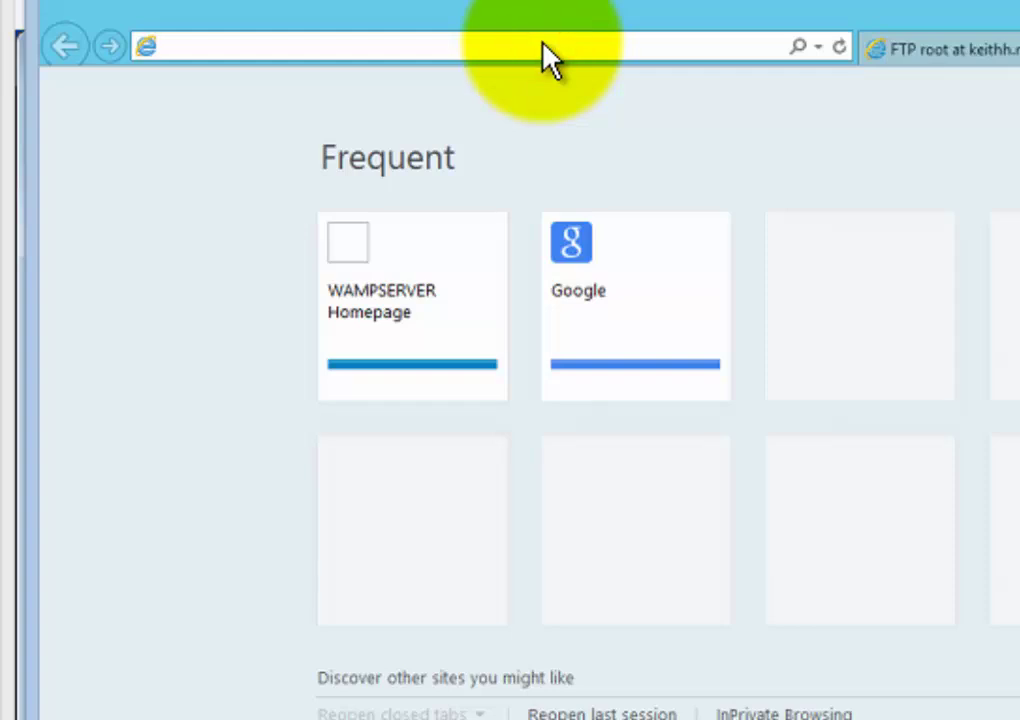
type("http")
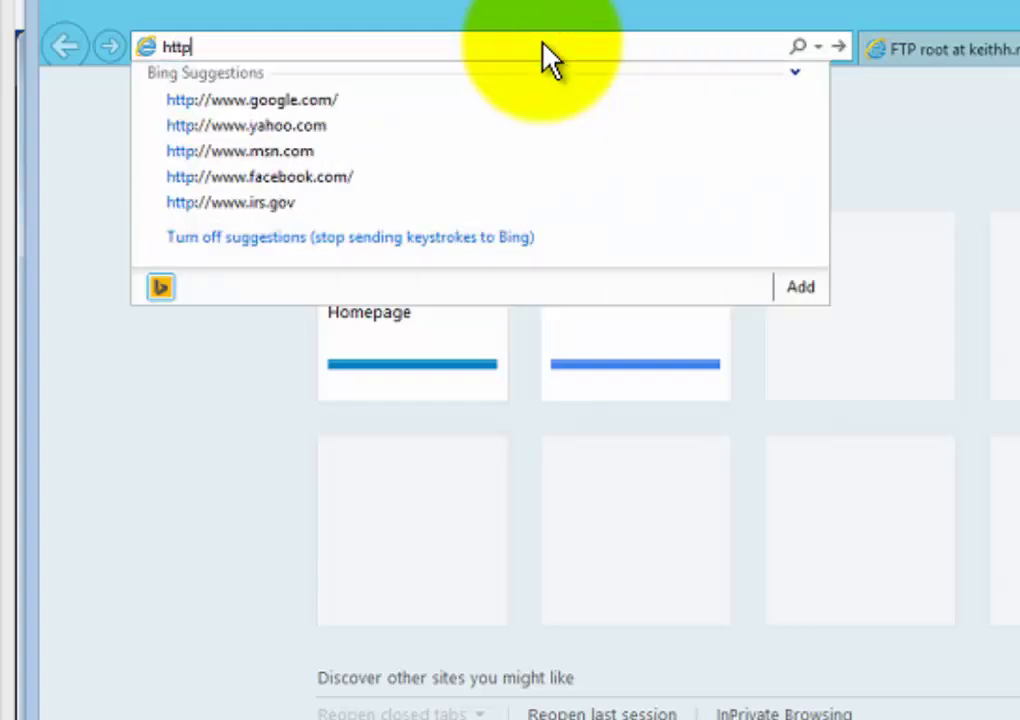
type("://keithh.myftp.org/")
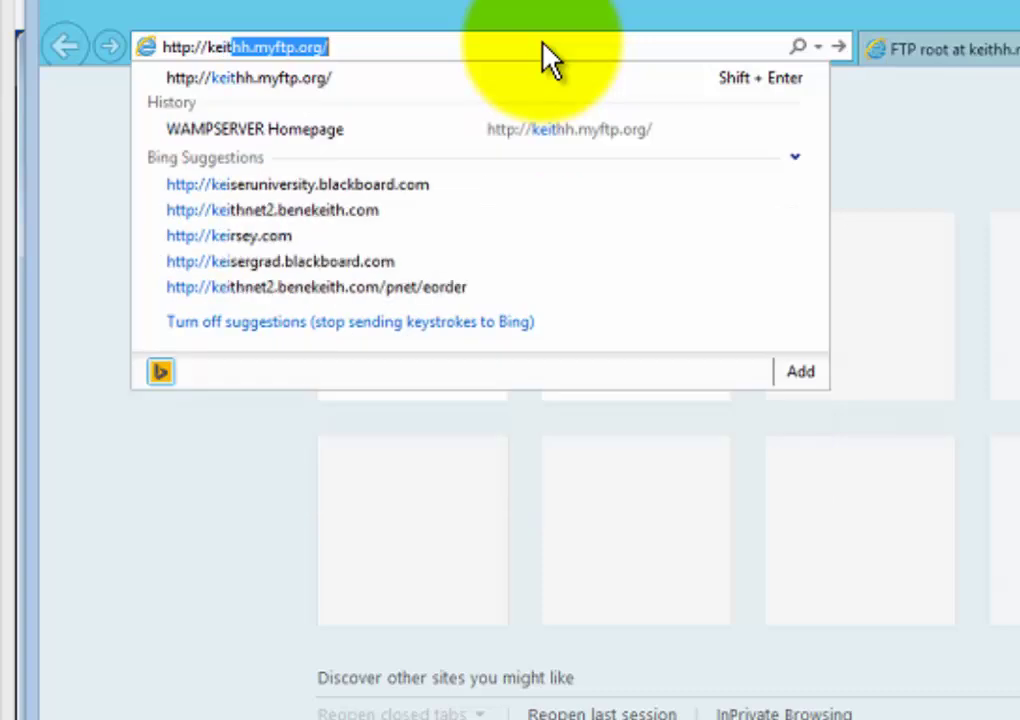
key("End")
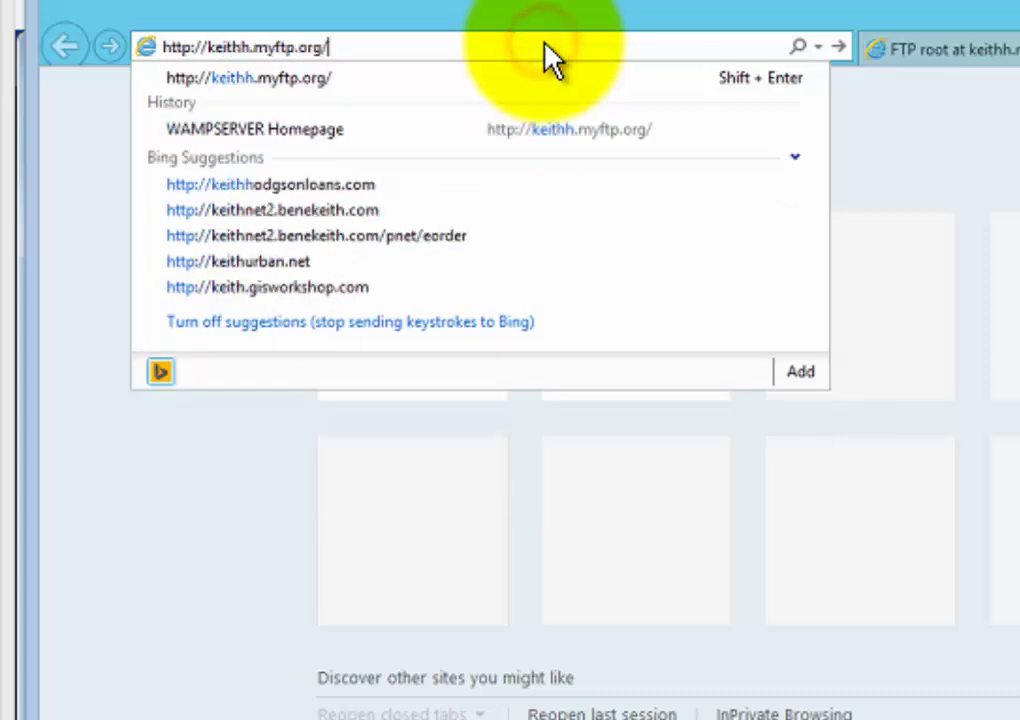
left_click(839, 47)
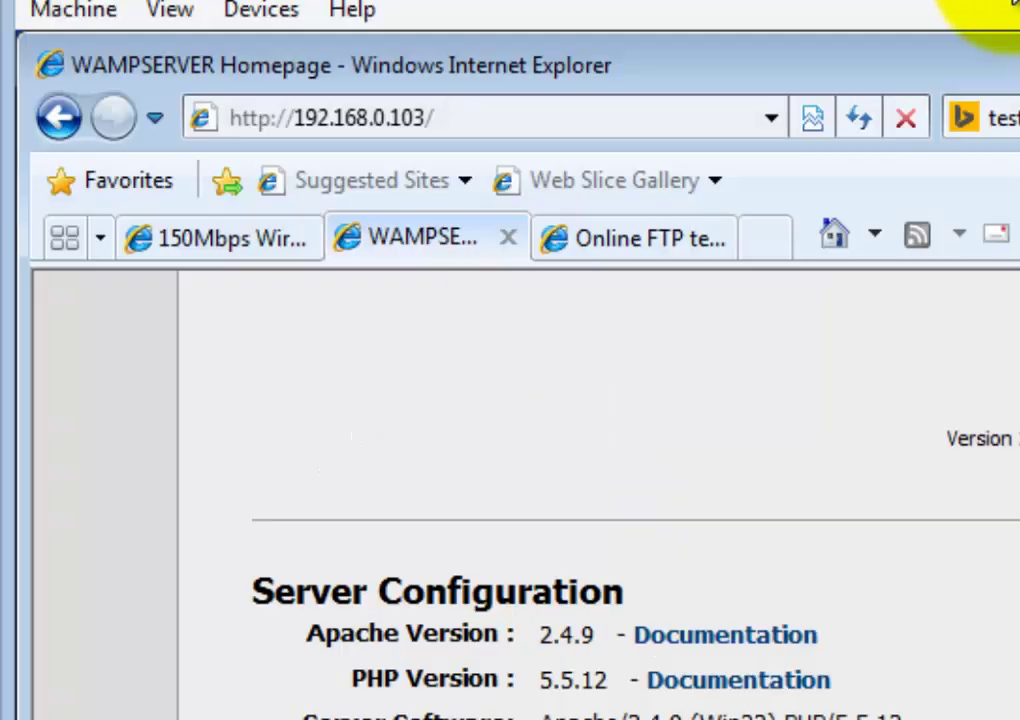
Replace 192.168.0.103 in the VM's address bar with the myftp.org hostname and load it
left_click(599, 121)
left_click(444, 117)
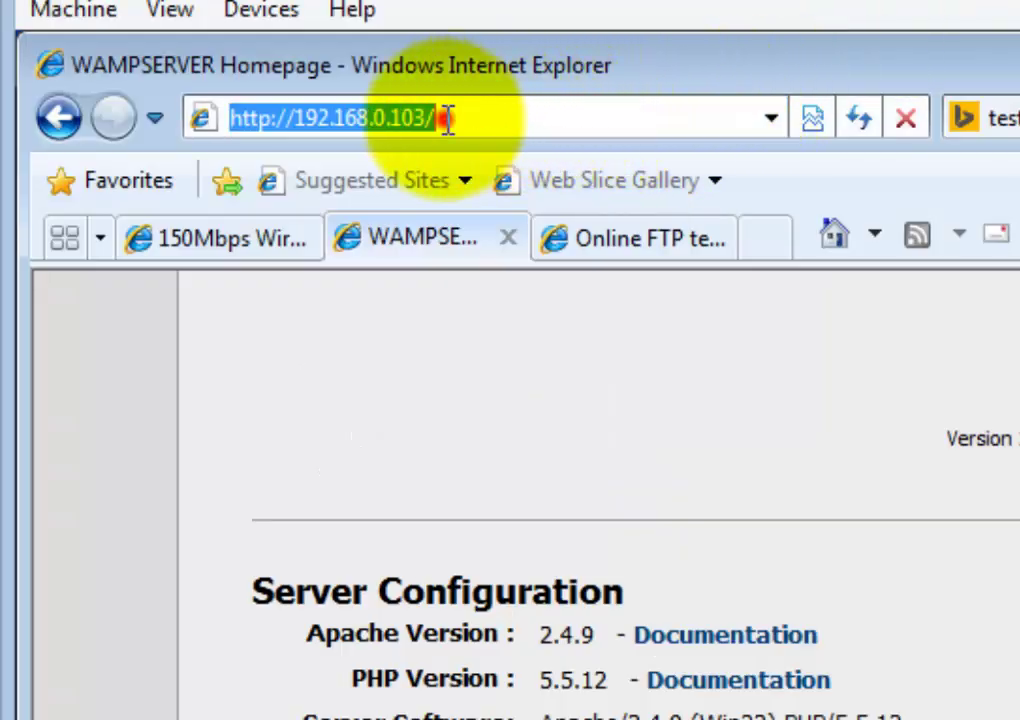
left_click_drag(428, 117, 297, 117)
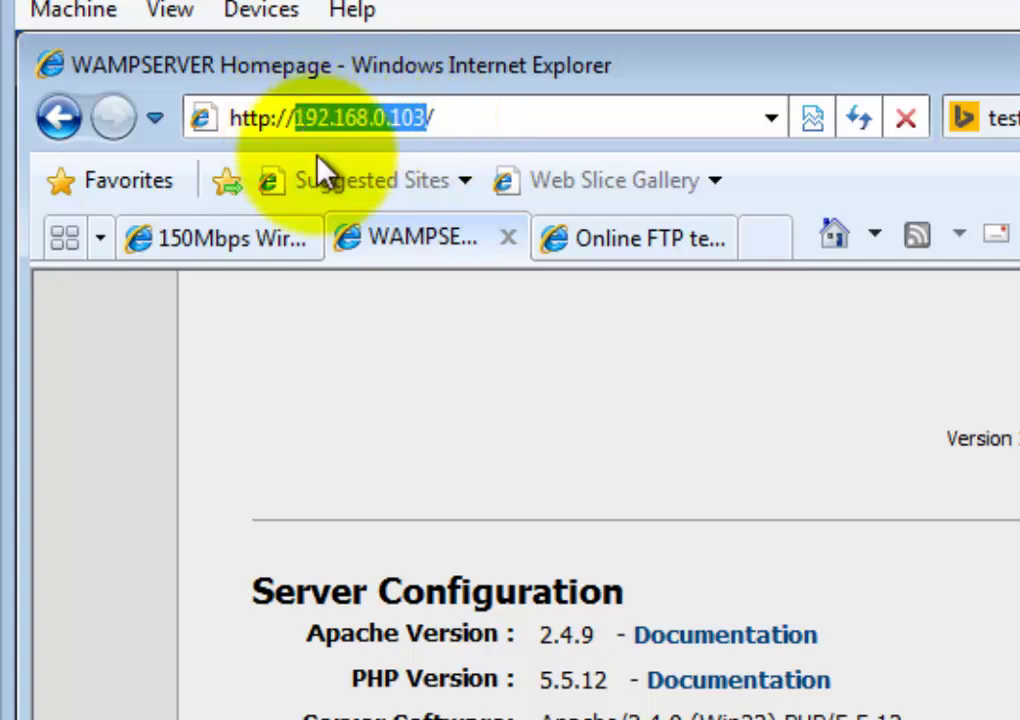
type("keithh")
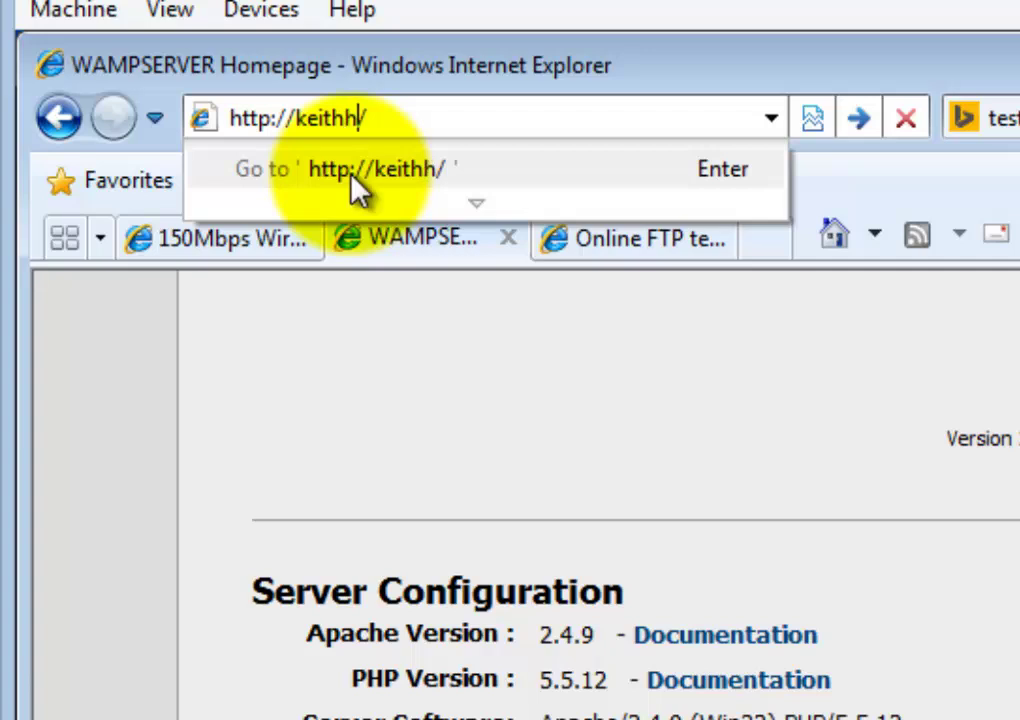
type(".myftp")
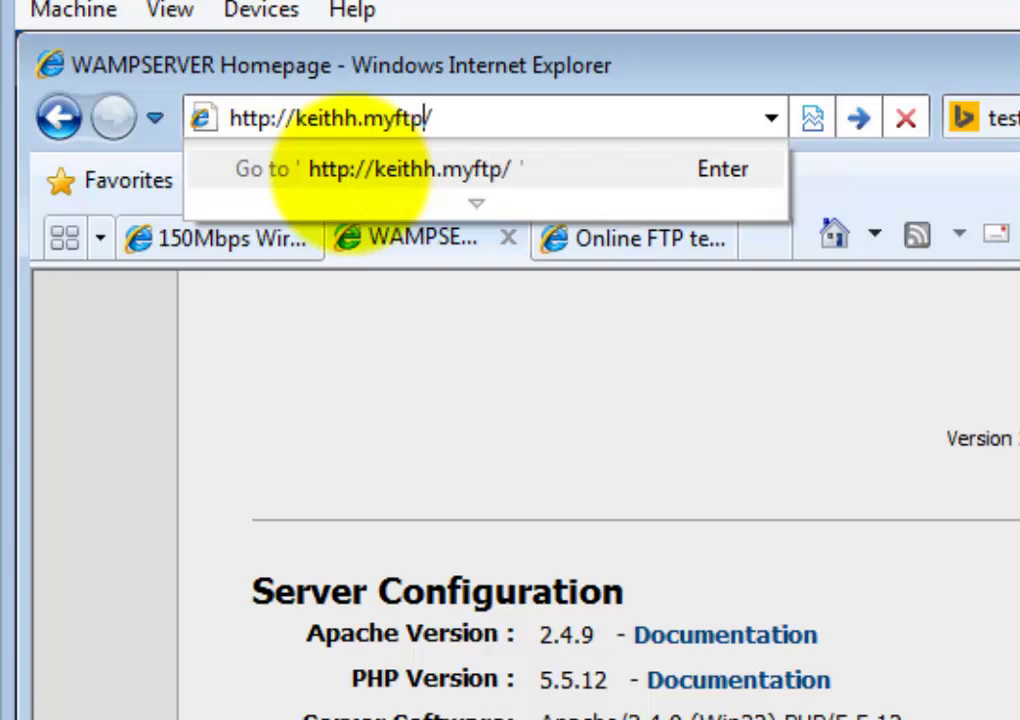
type(".org")
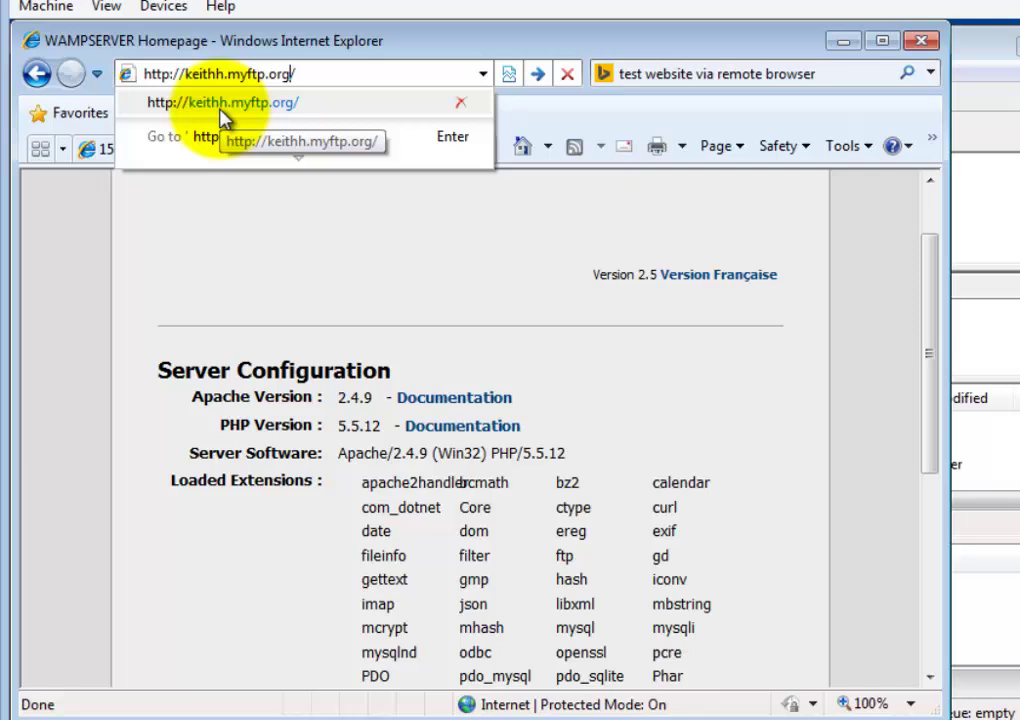
left_click(327, 158)
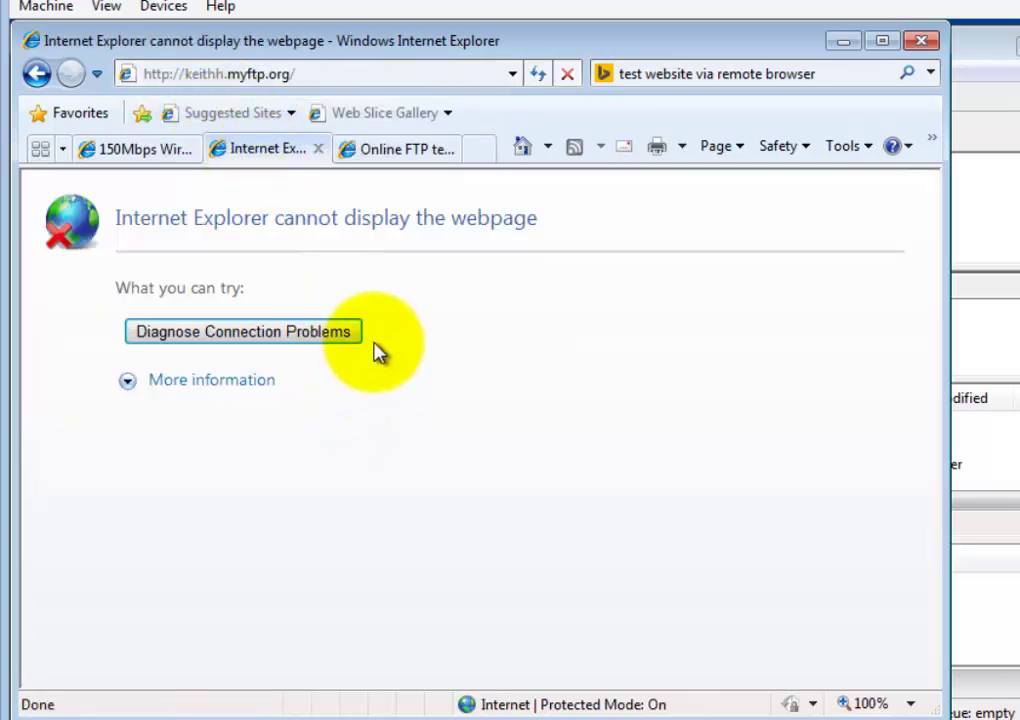
Expand and collapse More information on the cannot-display-the-webpage error
left_click(235, 385)
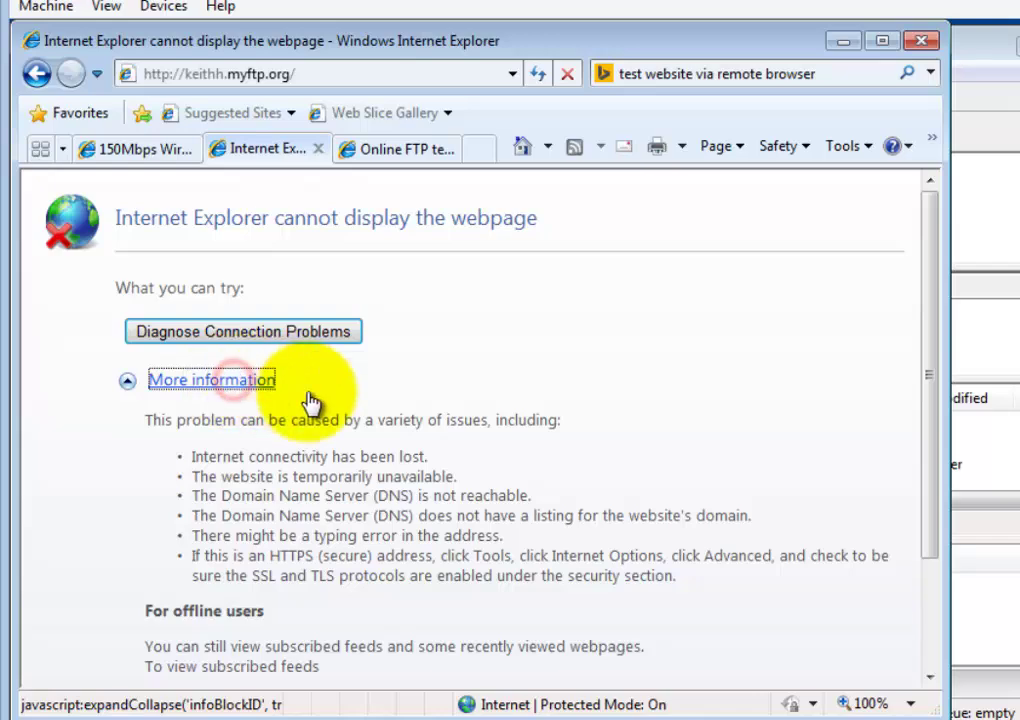
scroll(551, 417, "down", 3)
scroll(551, 417, "up", 3)
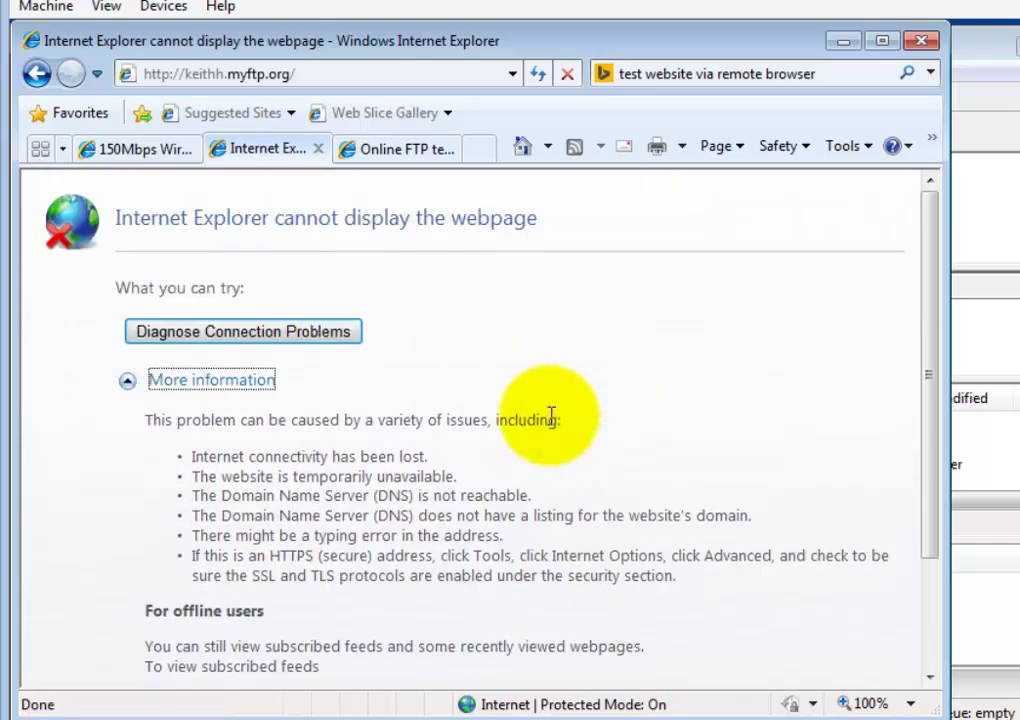
left_click(128, 384)
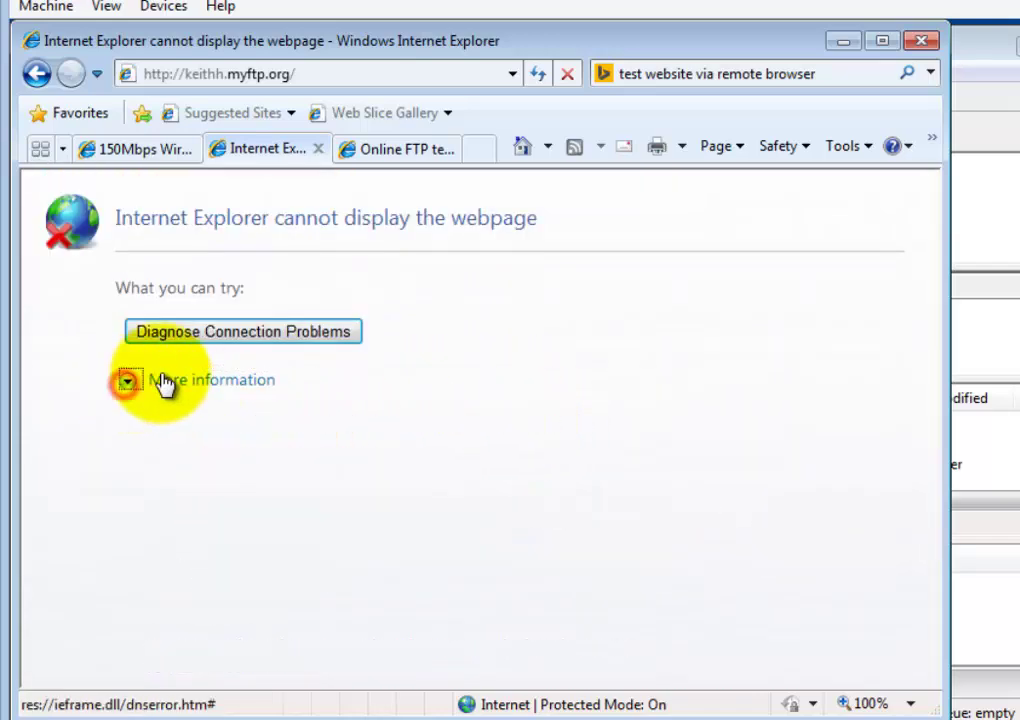